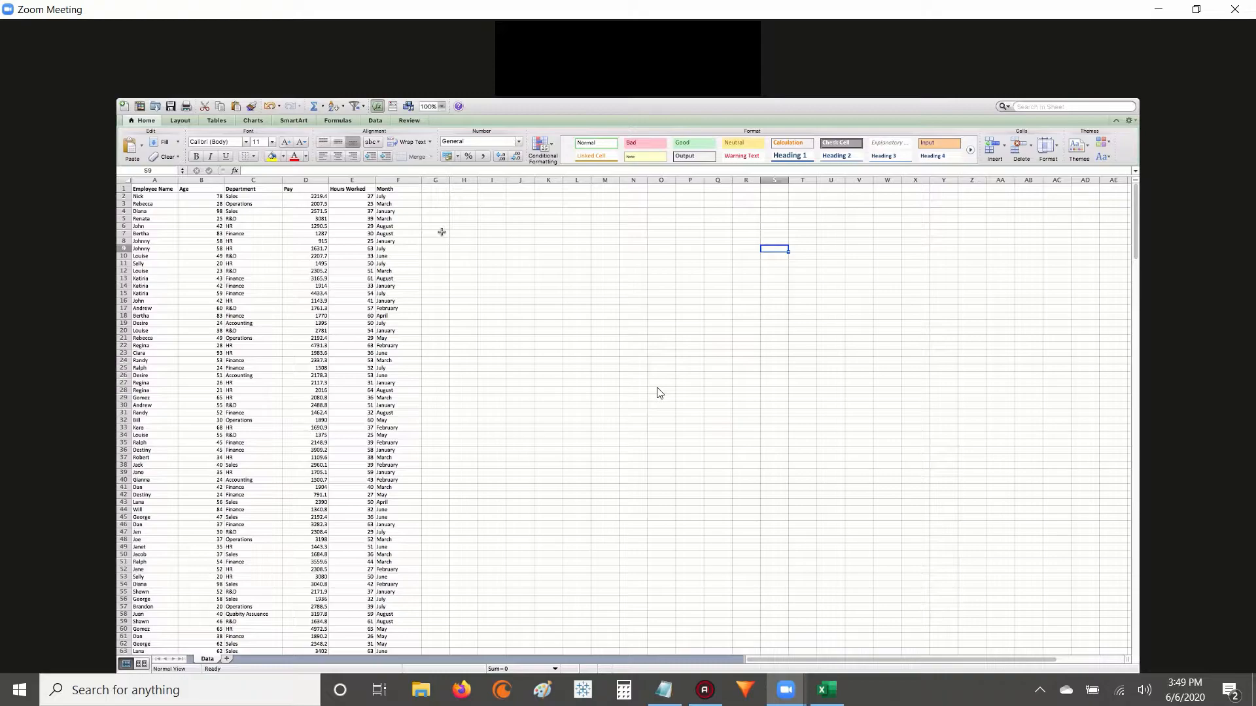
{"action": "left_click", "coordinate": [441, 231]}
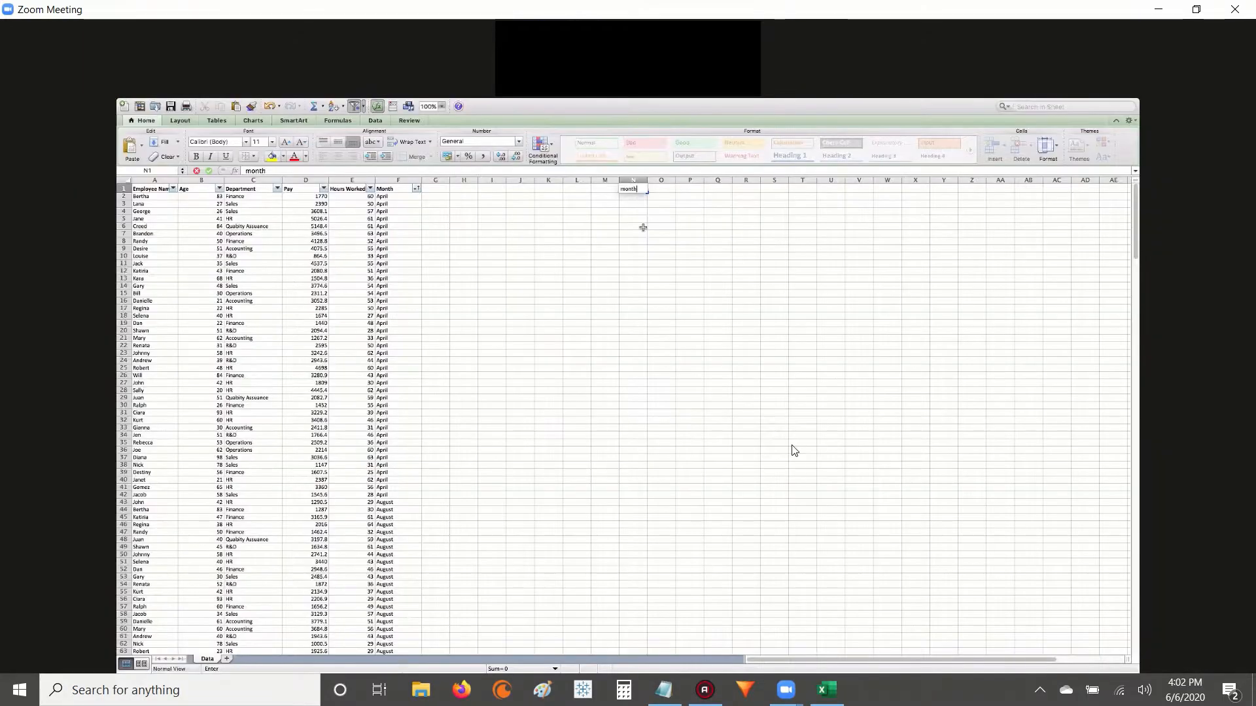
Build a lookup table in columns N and O headed month and number, listing January to December with numbers 1 to 12.
{"action": "key", "text": "Return"}
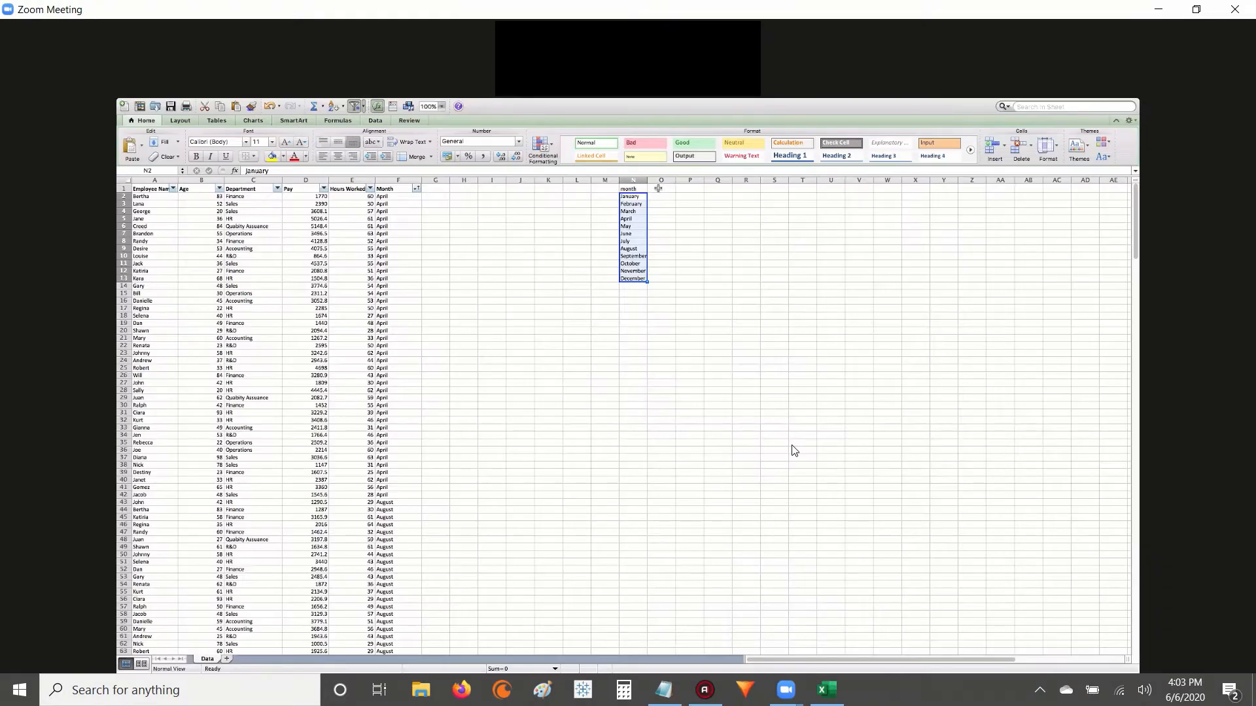
{"action": "left_click", "coordinate": [659, 188]}
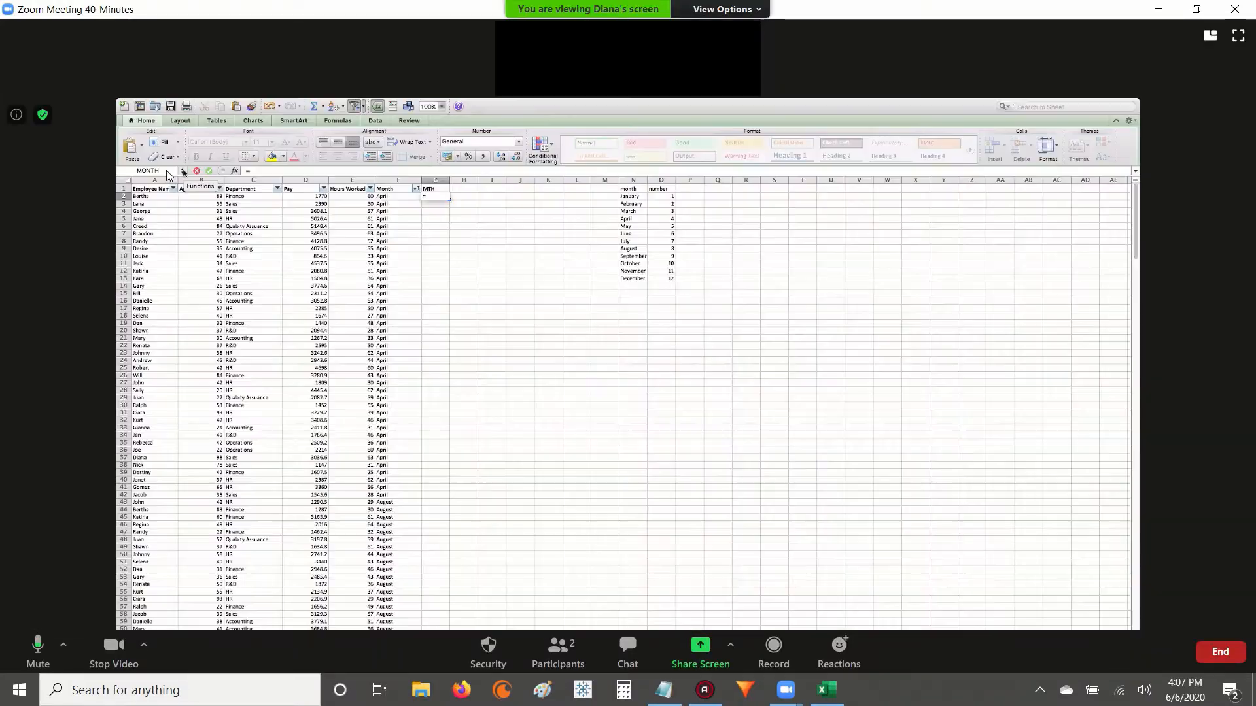
Start a formula in the first cell under the MTH heading and open the full list of functions for it.
{"action": "left_click", "coordinate": [184, 171]}
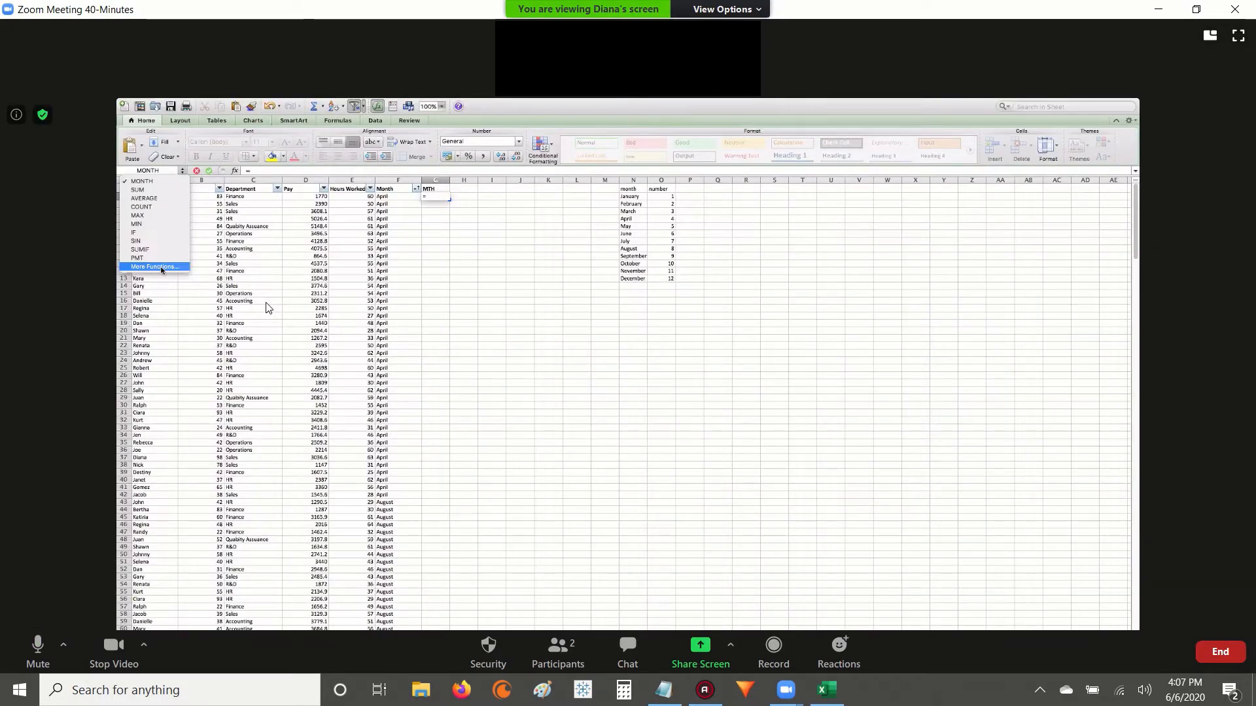
{"action": "left_click", "coordinate": [155, 267]}
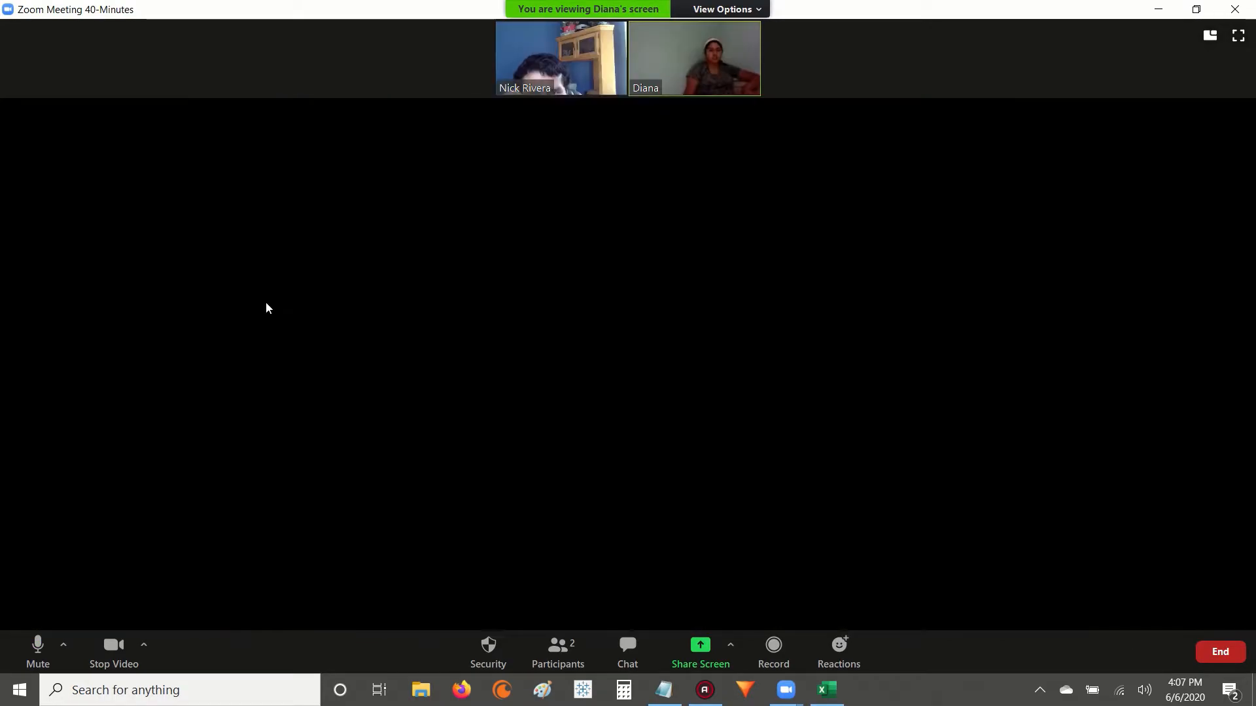
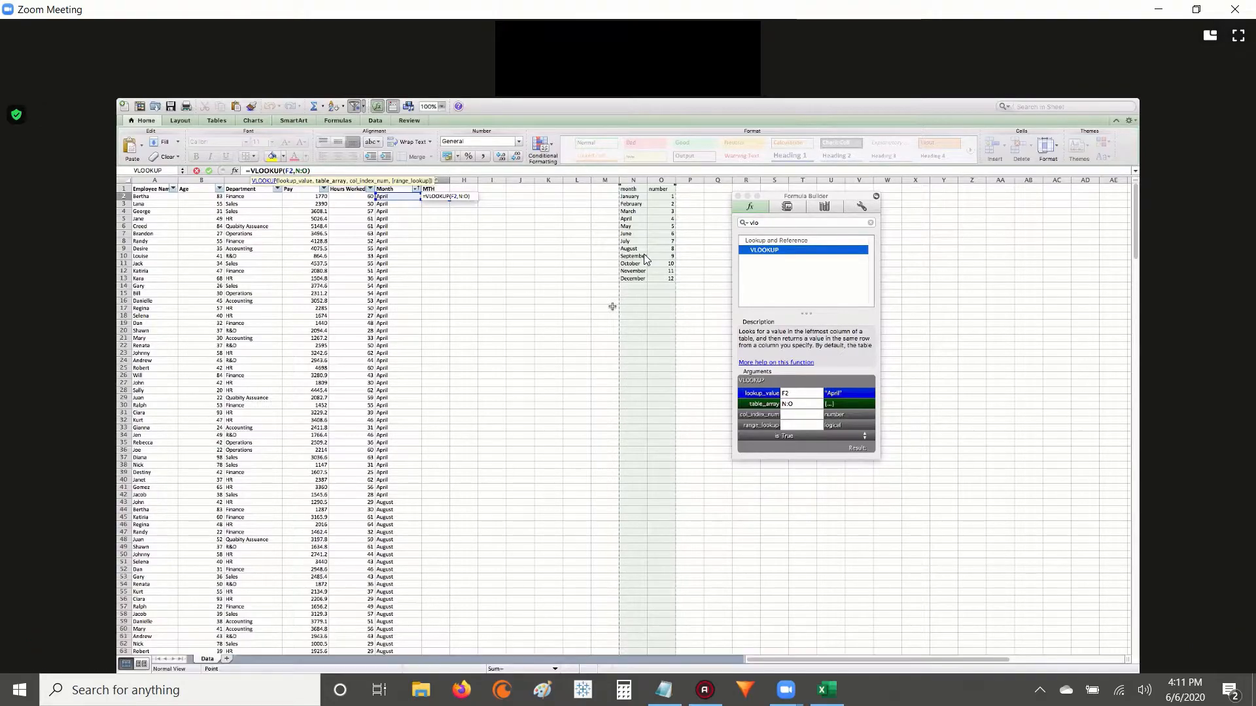
Complete the VLOOKUP in the first MTH cell with column index 2 and range lookup 0, and close the Formula Builder.
{"action": "left_click", "coordinate": [797, 416]}
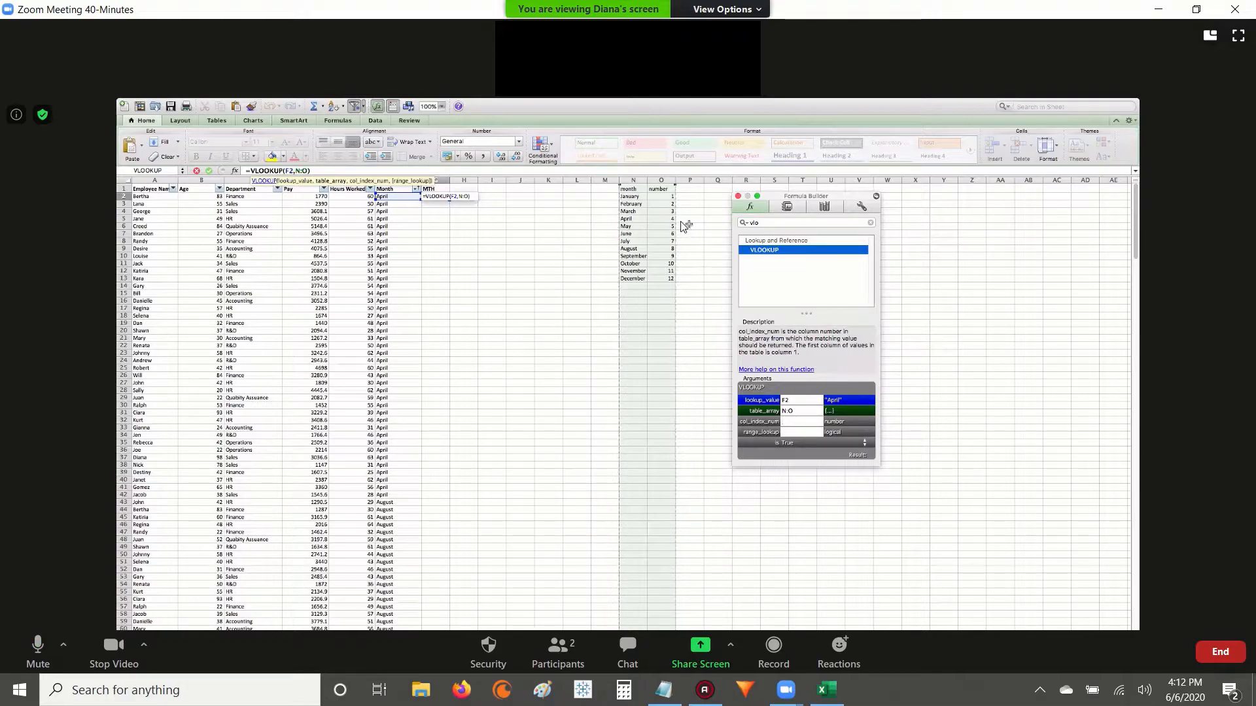
{"action": "type", "text": "2"}
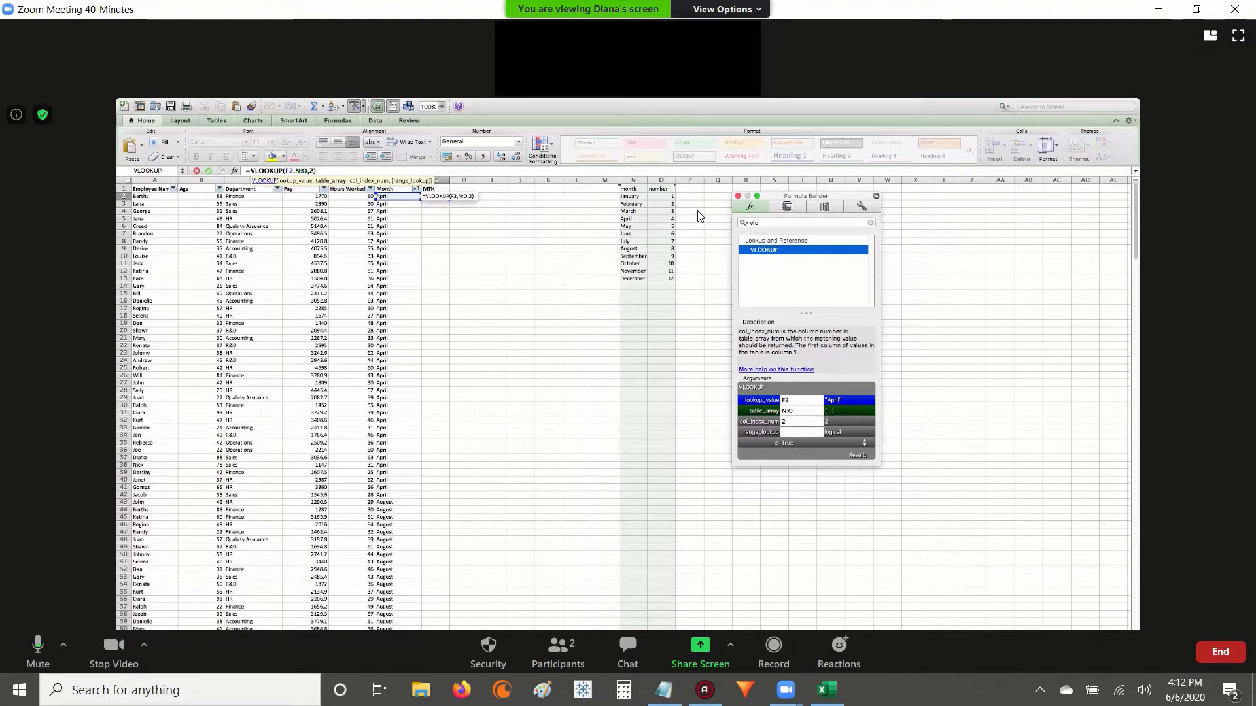
{"action": "left_click", "coordinate": [794, 432]}
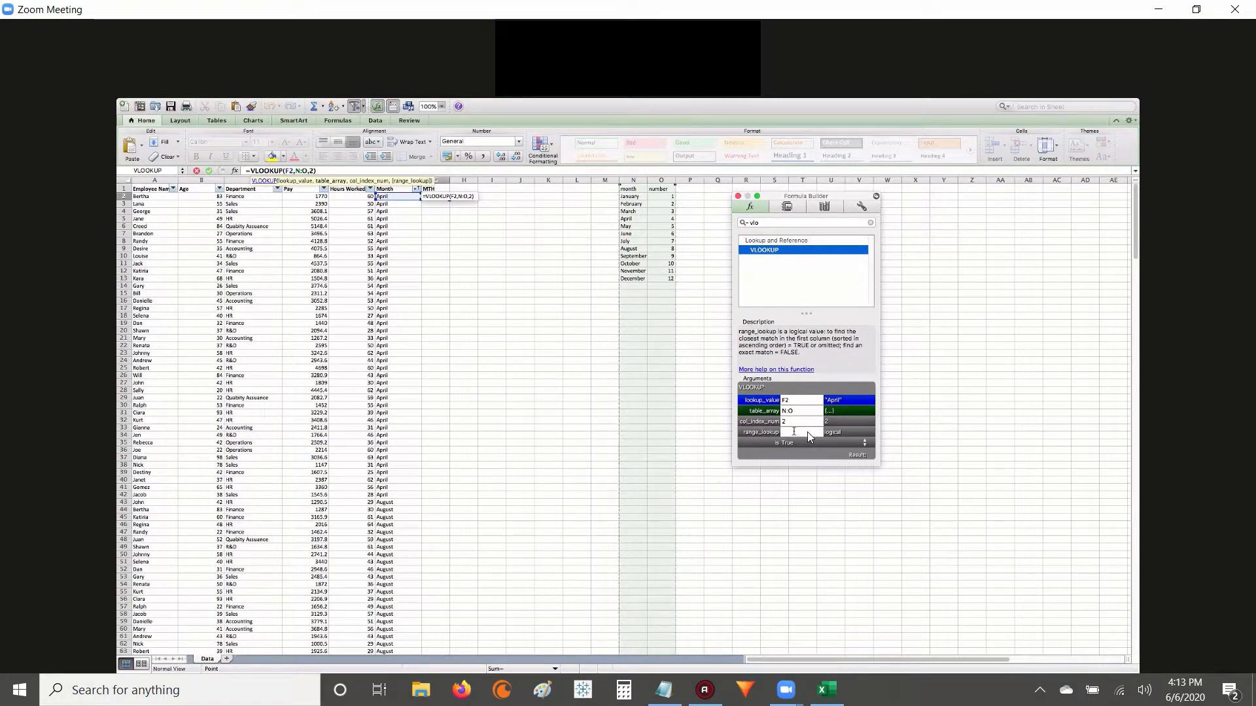
{"action": "type", "text": "0"}
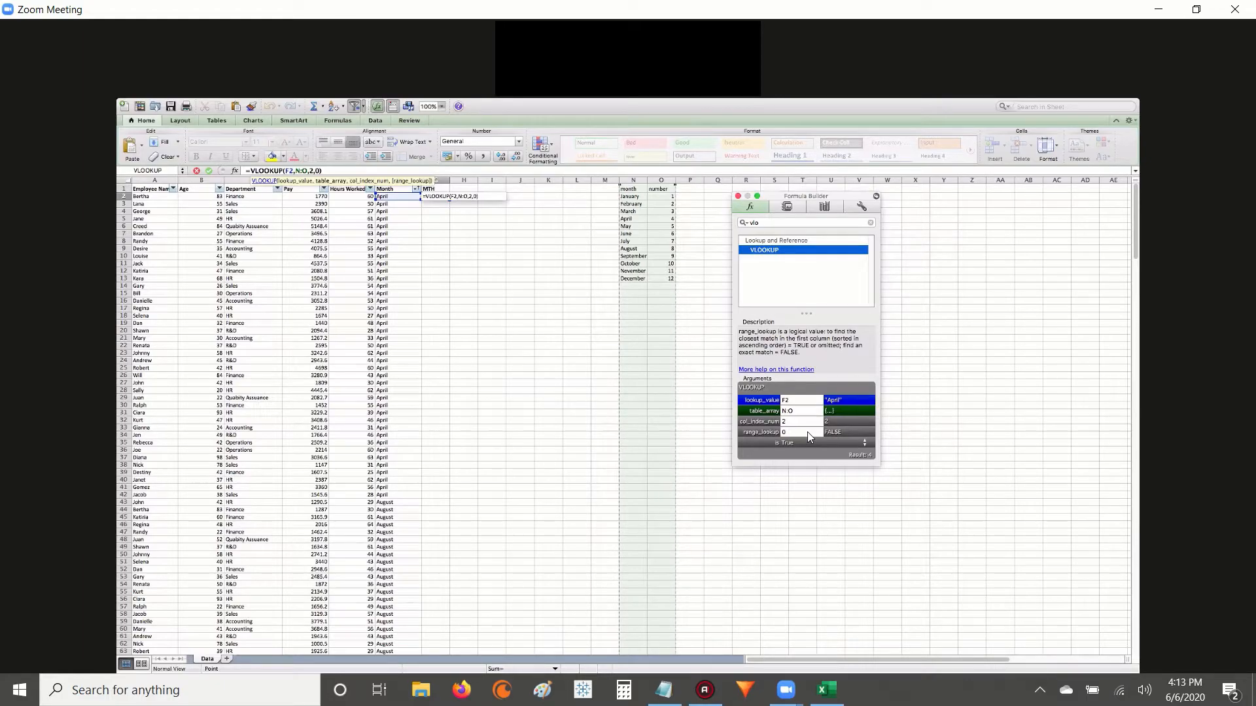
{"action": "key", "text": "Return"}
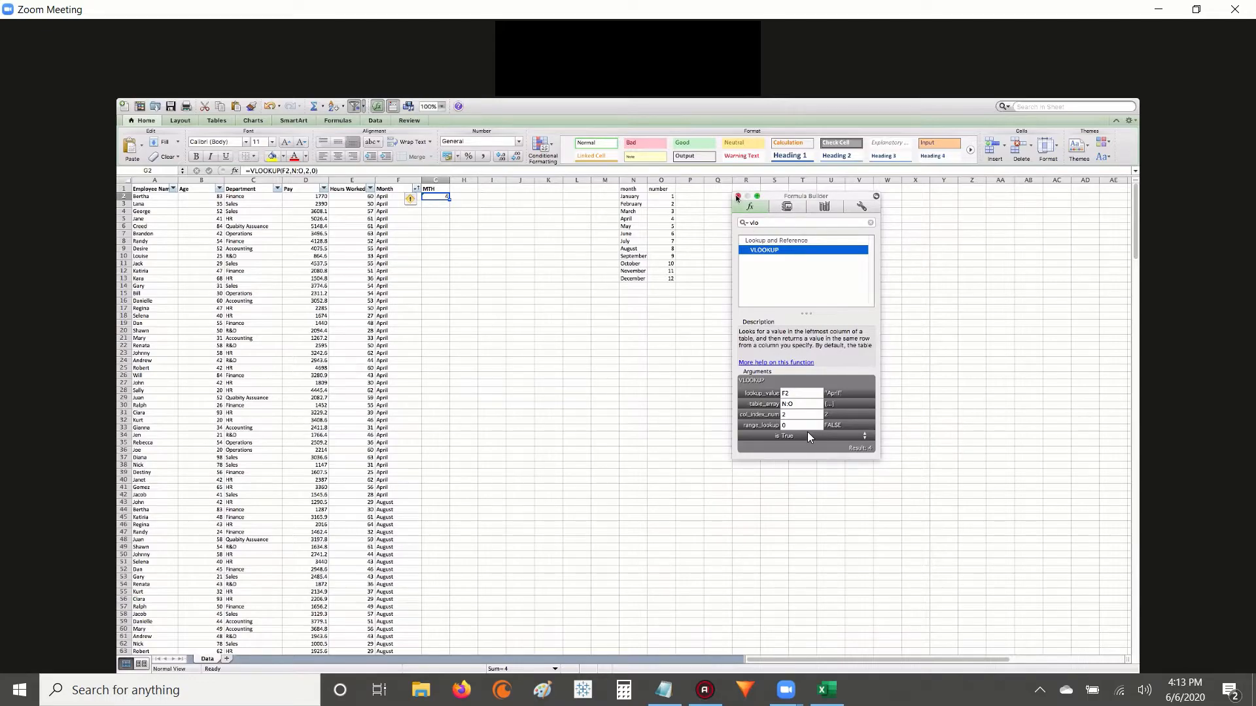
{"action": "left_click", "coordinate": [737, 197]}
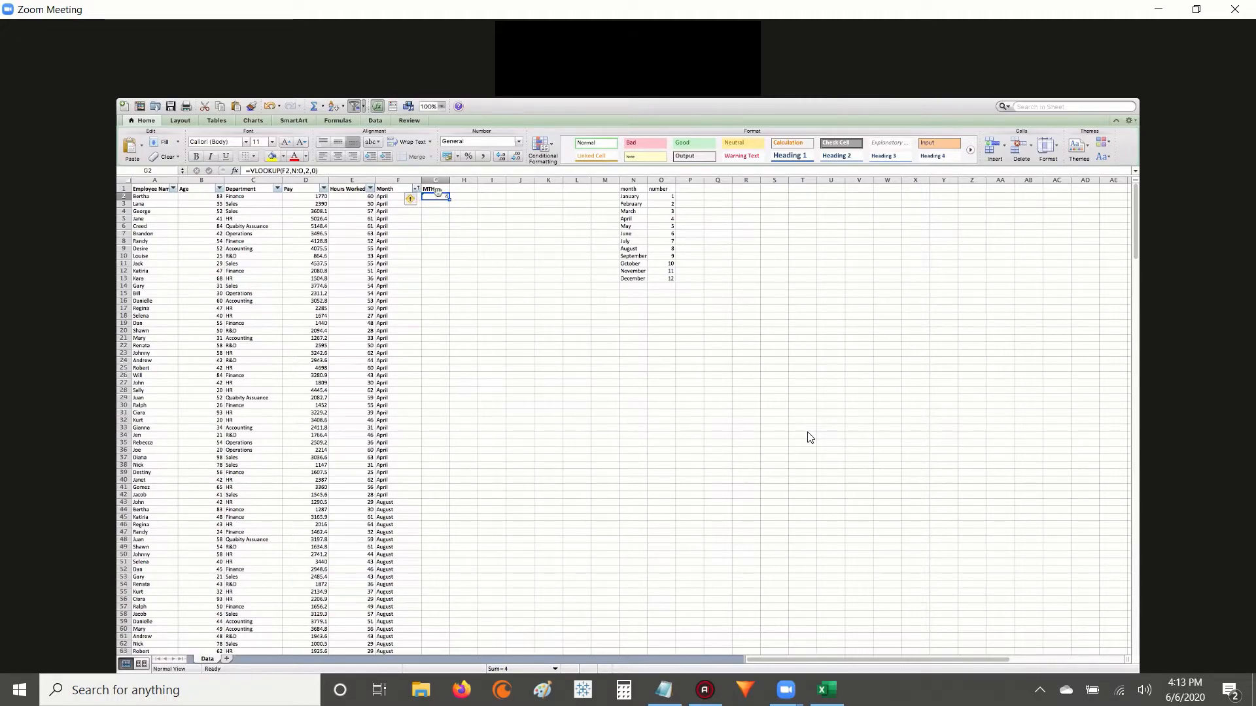
Fill the VLOOKUP formula from G2 down the MTH column to the last employee row.
{"action": "left_click", "coordinate": [434, 205]}
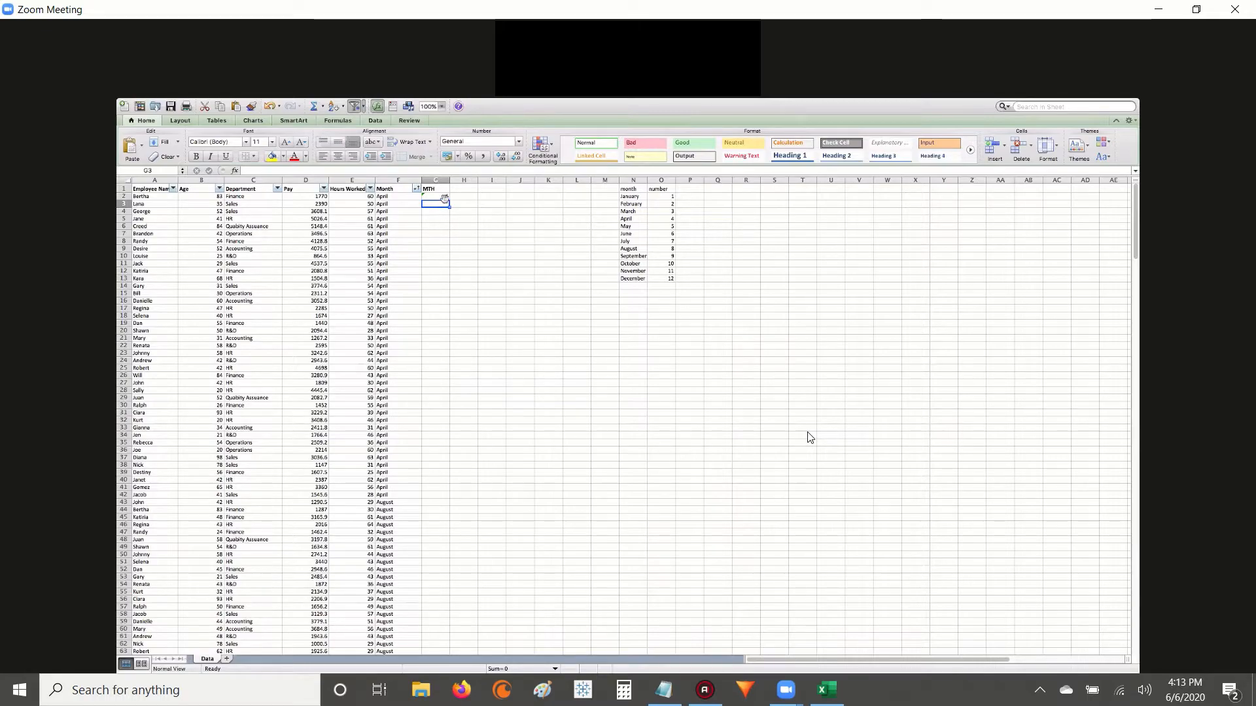
{"action": "left_click", "coordinate": [443, 197]}
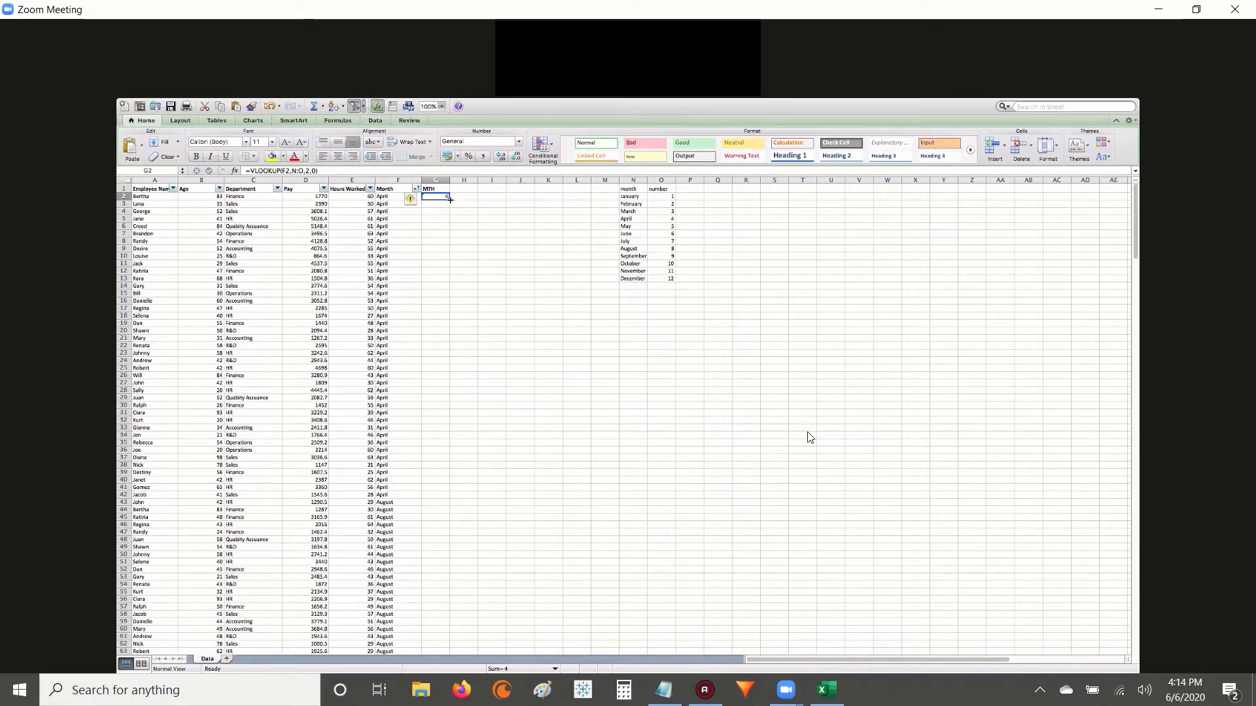
{"action": "left_click_drag", "start_coordinate": [450, 198], "coordinate": [449, 573]}
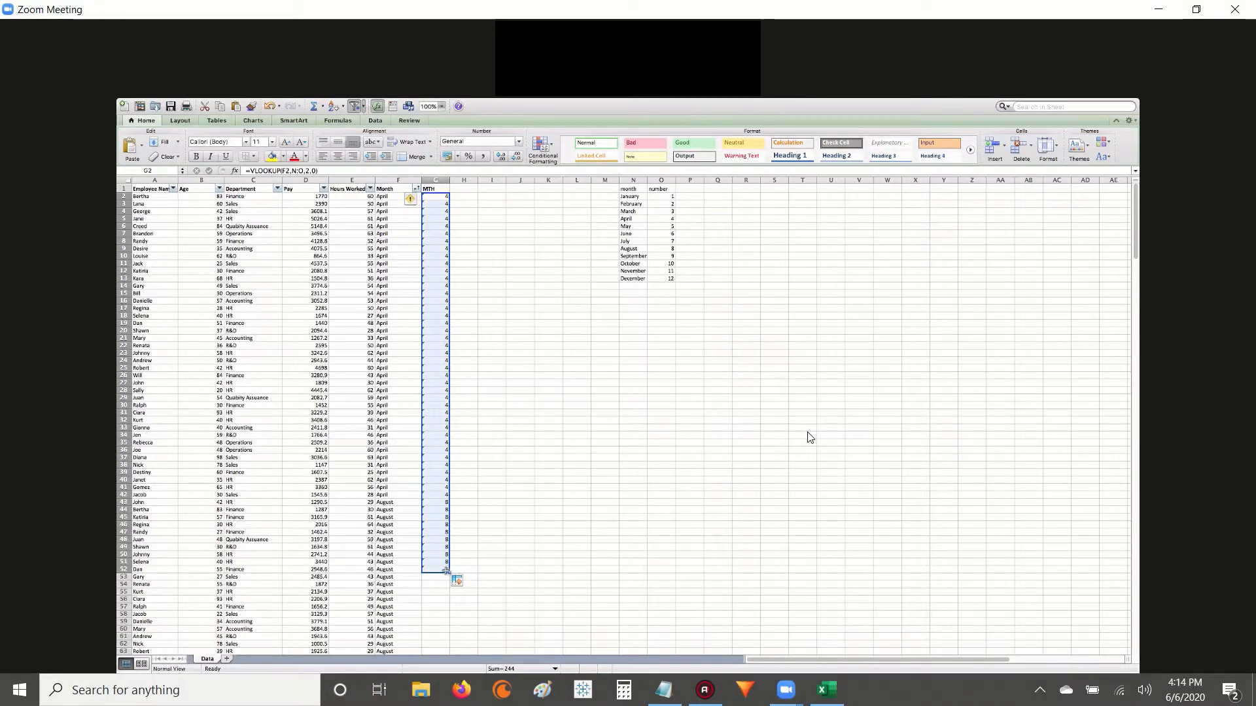
{"action": "scroll", "coordinate": [445, 568], "scroll_direction": "down", "scroll_amount": 5}
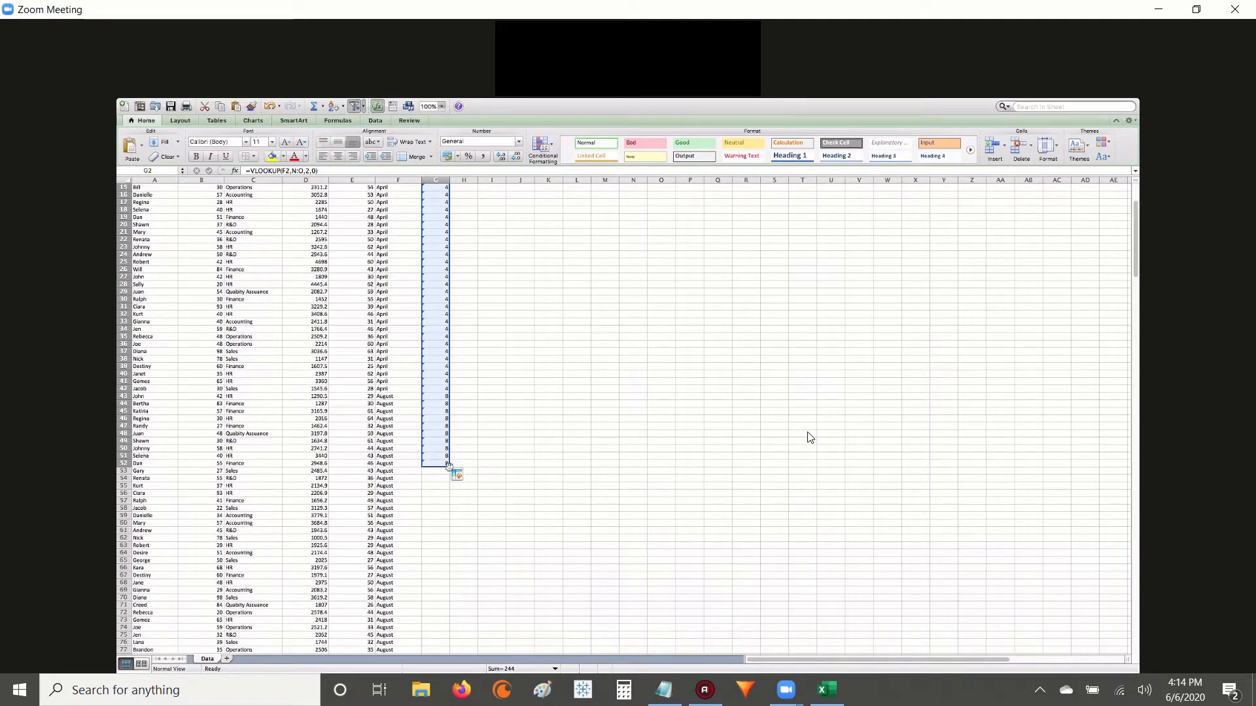
{"action": "left_click_drag", "start_coordinate": [435, 470], "coordinate": [422, 668]}
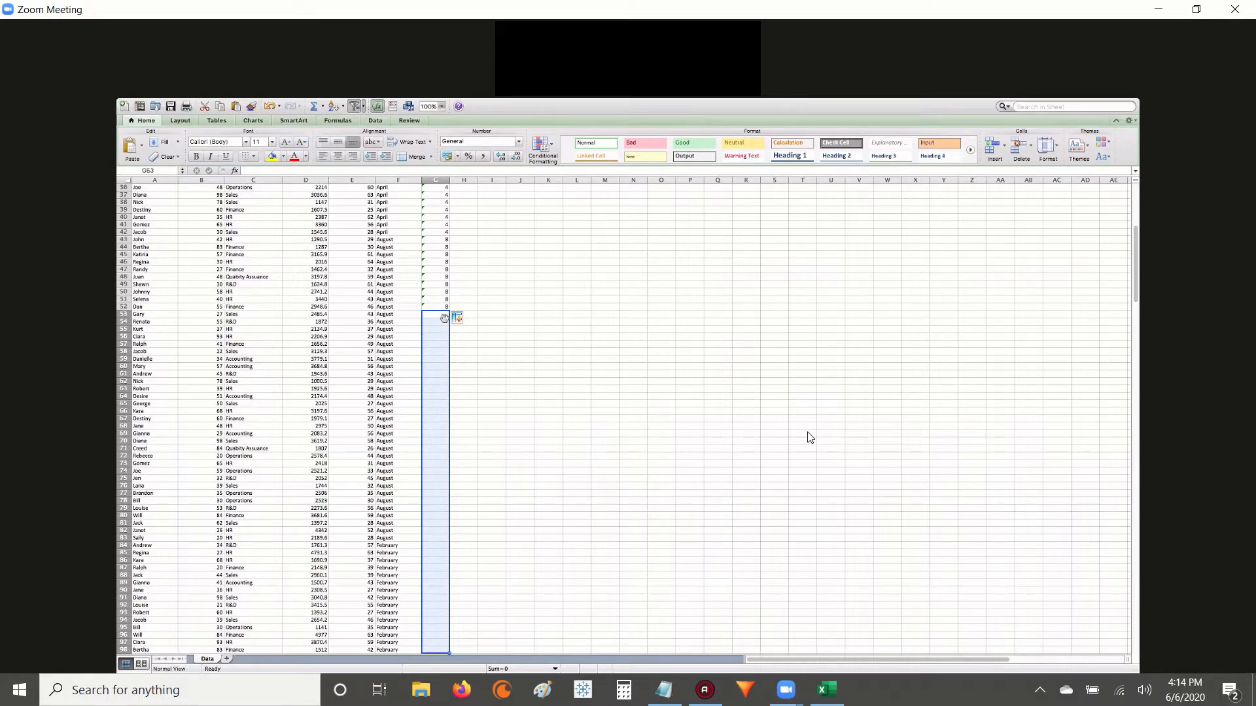
{"action": "left_click", "coordinate": [440, 307]}
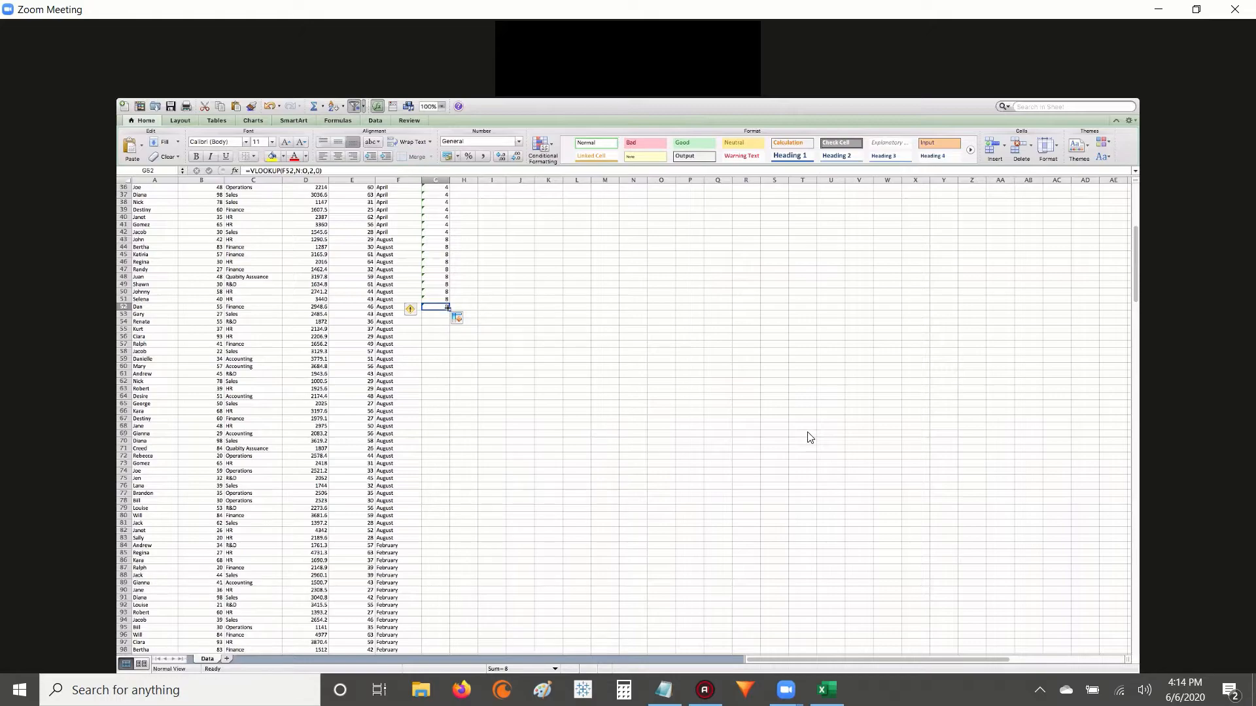
{"action": "left_click_drag", "start_coordinate": [447, 307], "coordinate": [445, 584]}
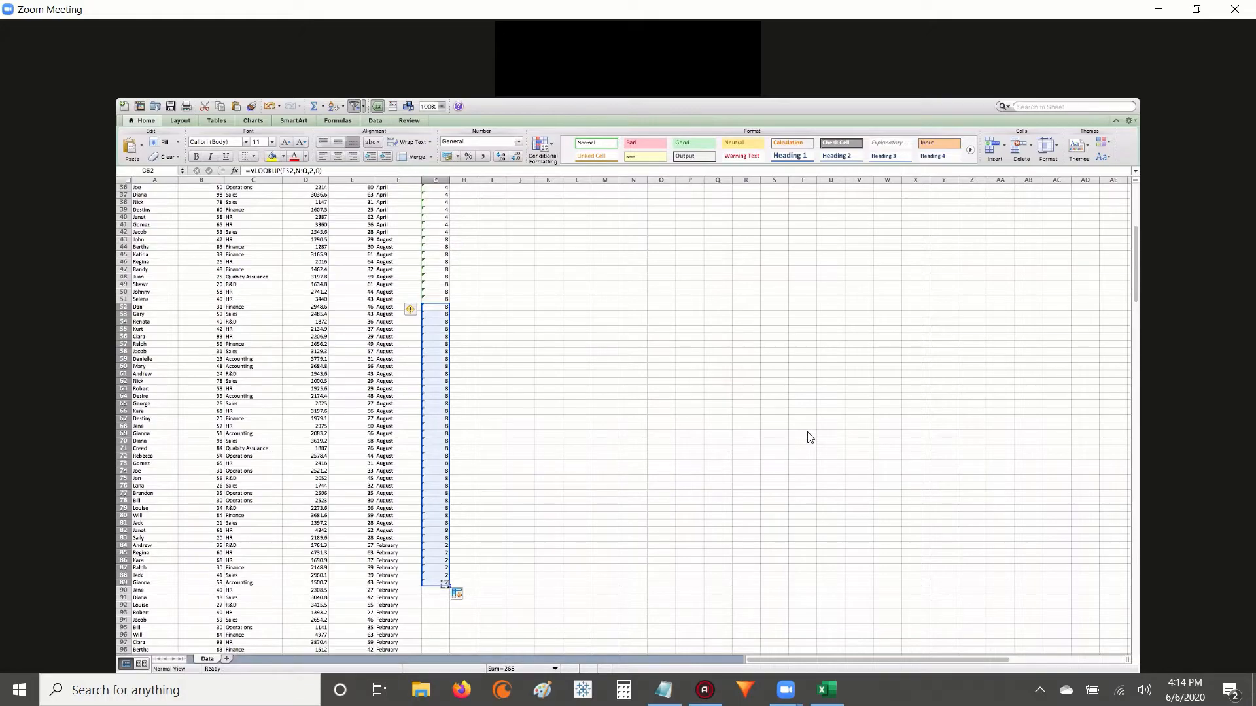
{"action": "scroll", "coordinate": [445, 584], "scroll_direction": "down", "scroll_amount": 3}
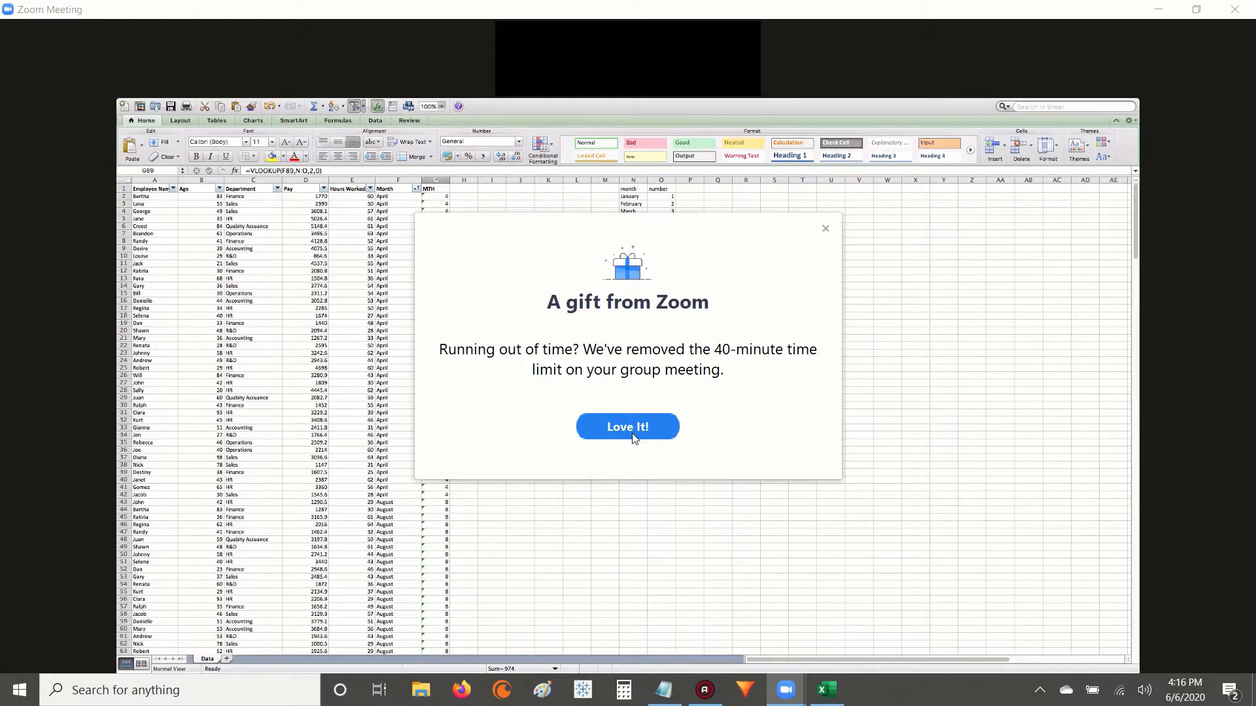
{"action": "left_click", "coordinate": [641, 431]}
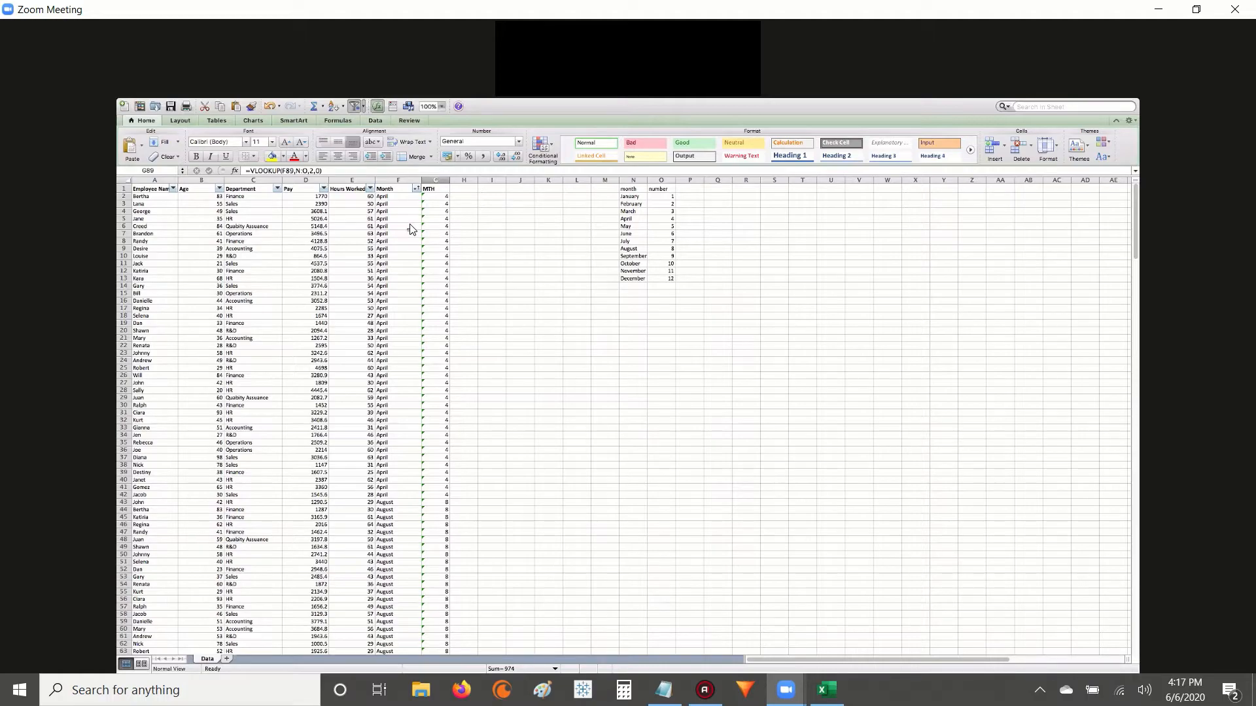
Try sorting the employee data by Month in ascending order, and undo the sort.
{"action": "left_click", "coordinate": [415, 188]}
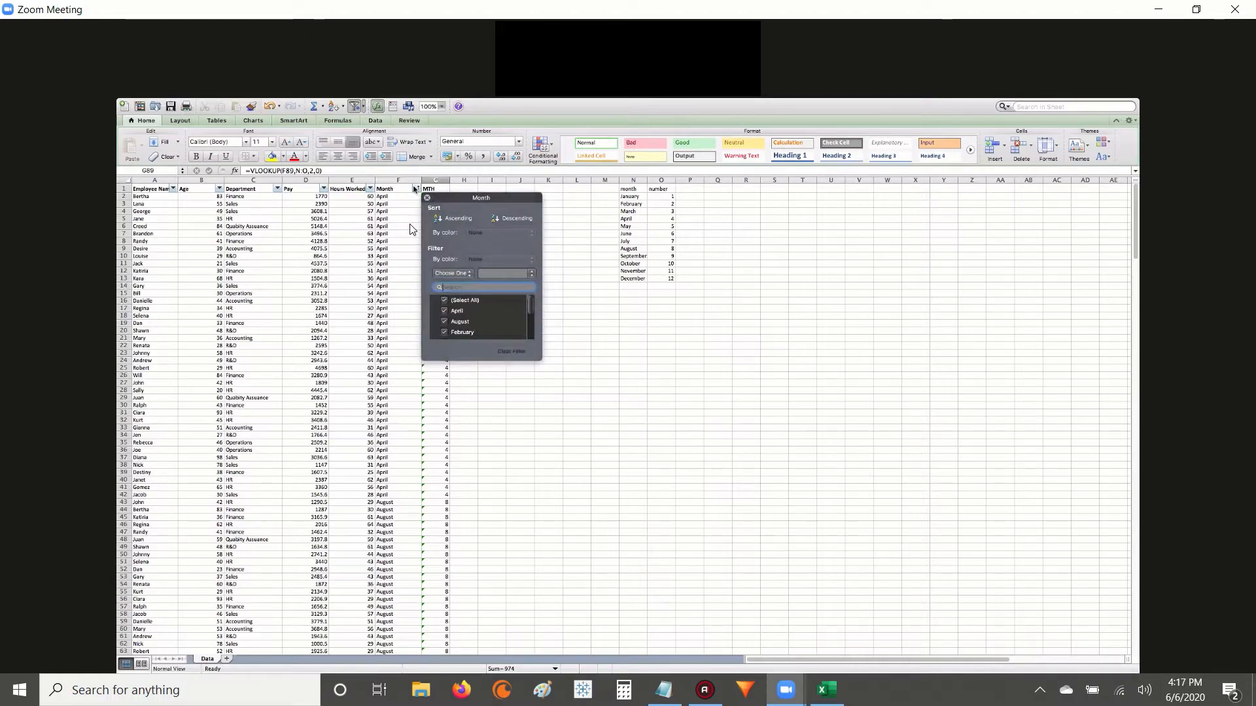
{"action": "left_click", "coordinate": [458, 218]}
{"action": "left_click", "coordinate": [427, 198]}
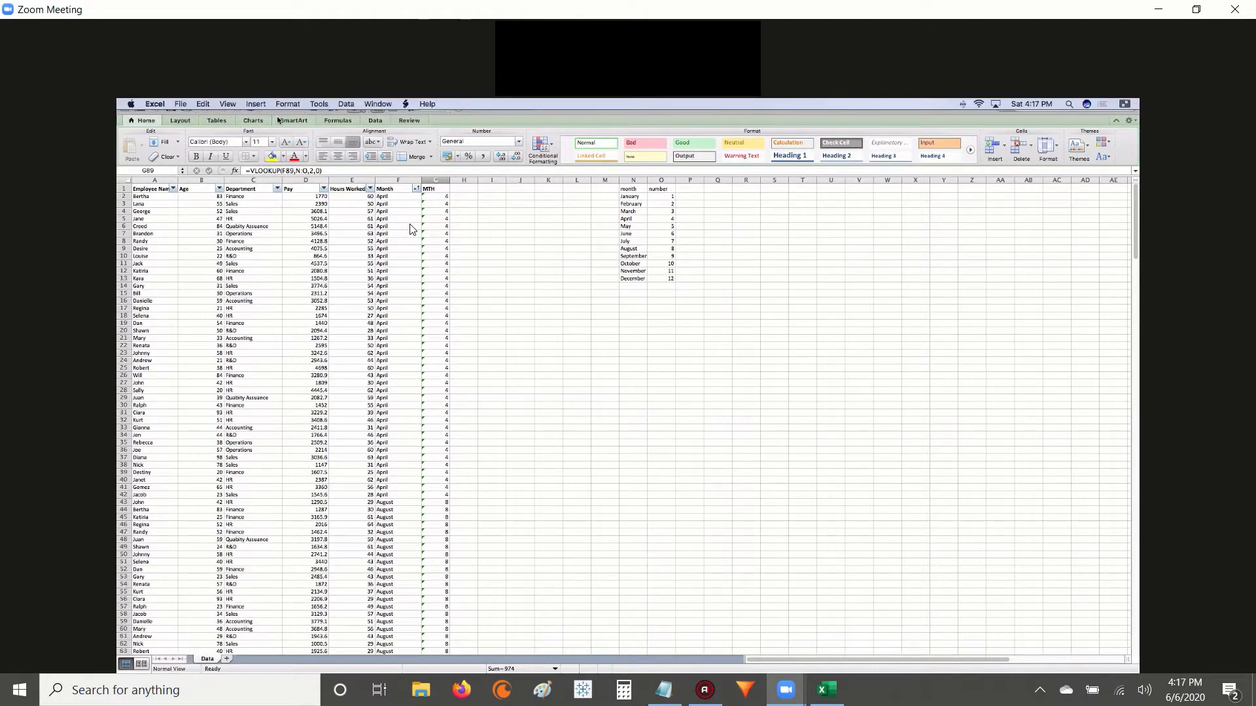
{"action": "left_click", "coordinate": [270, 106]}
{"action": "left_click", "coordinate": [269, 106]}
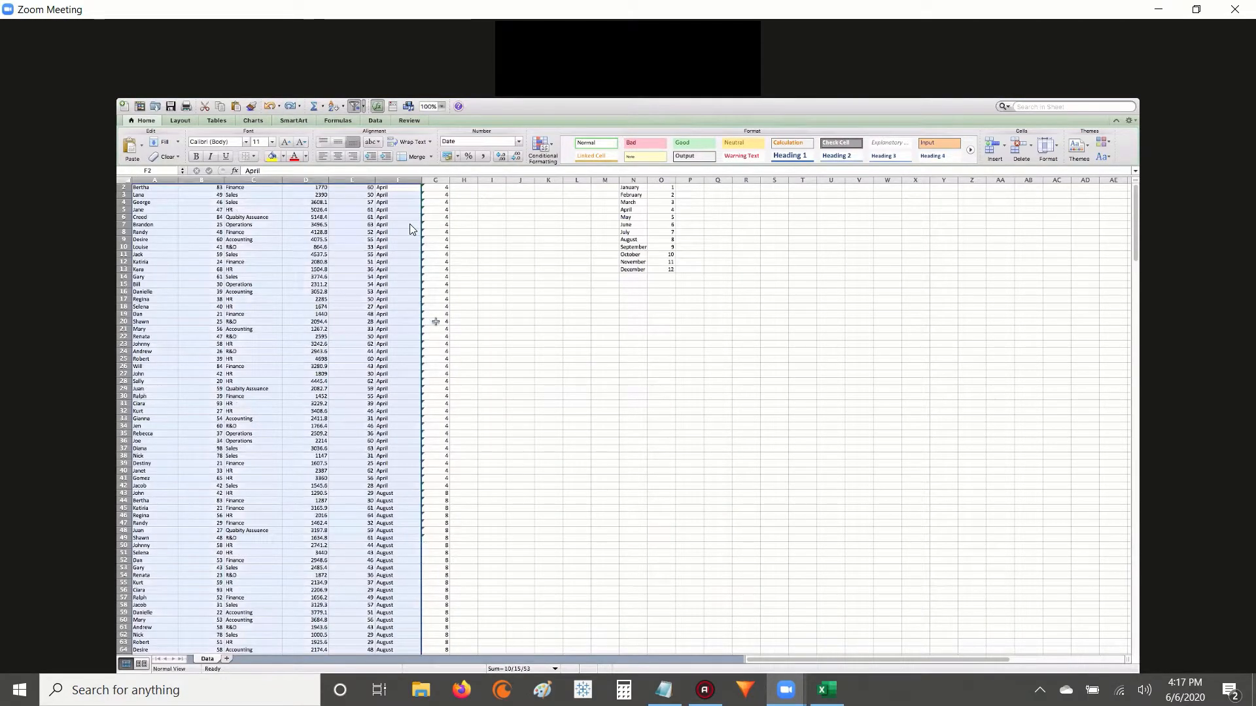
Remove the existing filter and reapply it to the header row from Employee Name through MTH.
{"action": "scroll", "coordinate": [395, 326], "scroll_direction": "up", "scroll_amount": 1}
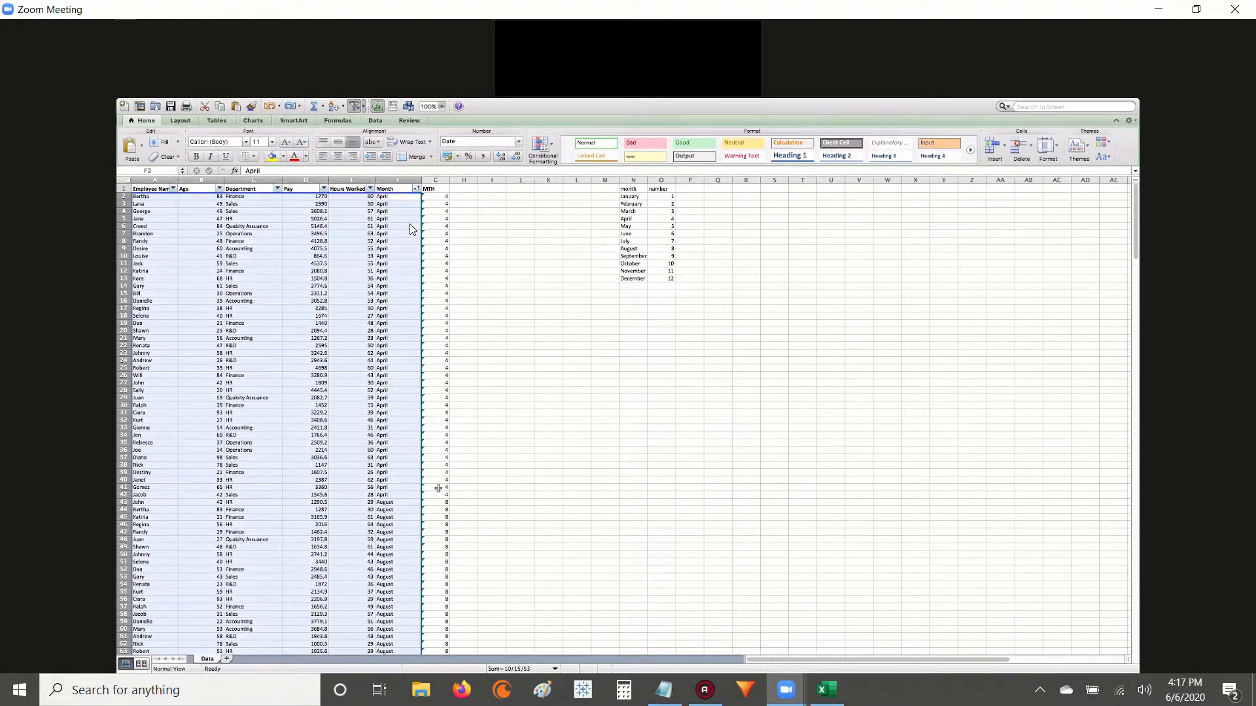
{"action": "scroll", "coordinate": [433, 487], "scroll_direction": "down", "scroll_amount": 10}
{"action": "scroll", "coordinate": [434, 487], "scroll_direction": "down", "scroll_amount": 9}
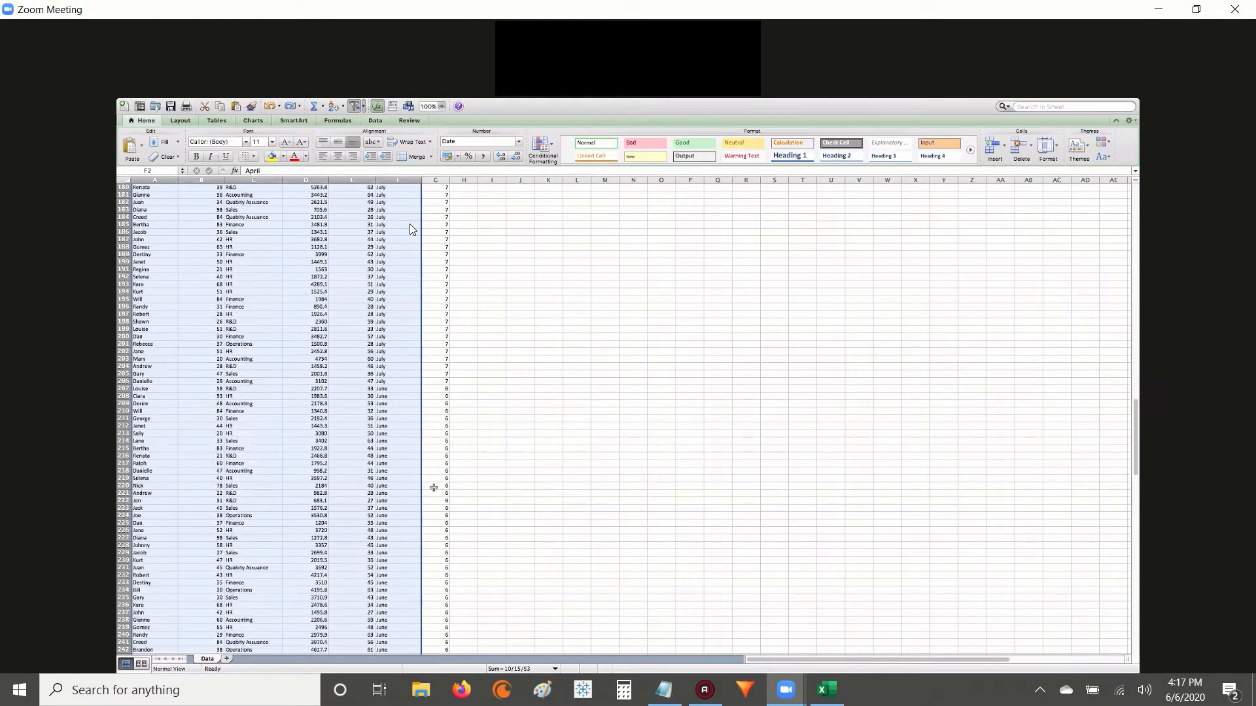
{"action": "scroll", "coordinate": [433, 487], "scroll_direction": "down", "scroll_amount": 5}
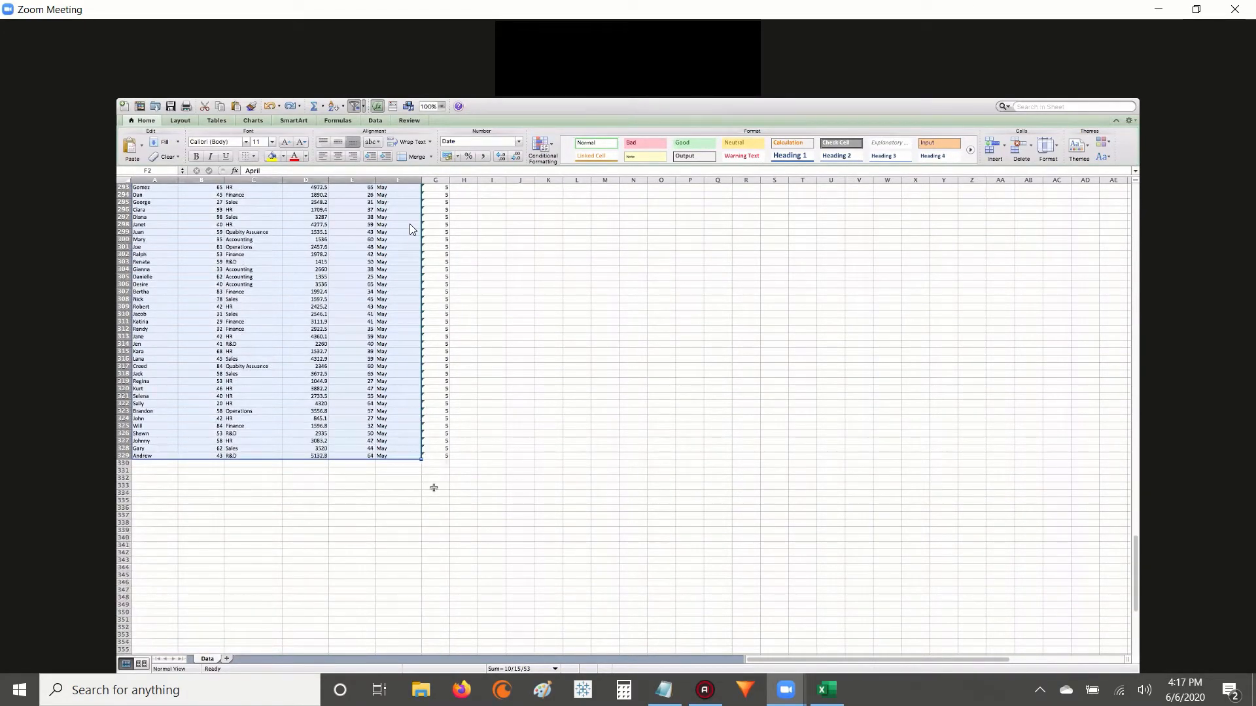
{"action": "scroll", "coordinate": [434, 488], "scroll_direction": "up", "scroll_amount": 20}
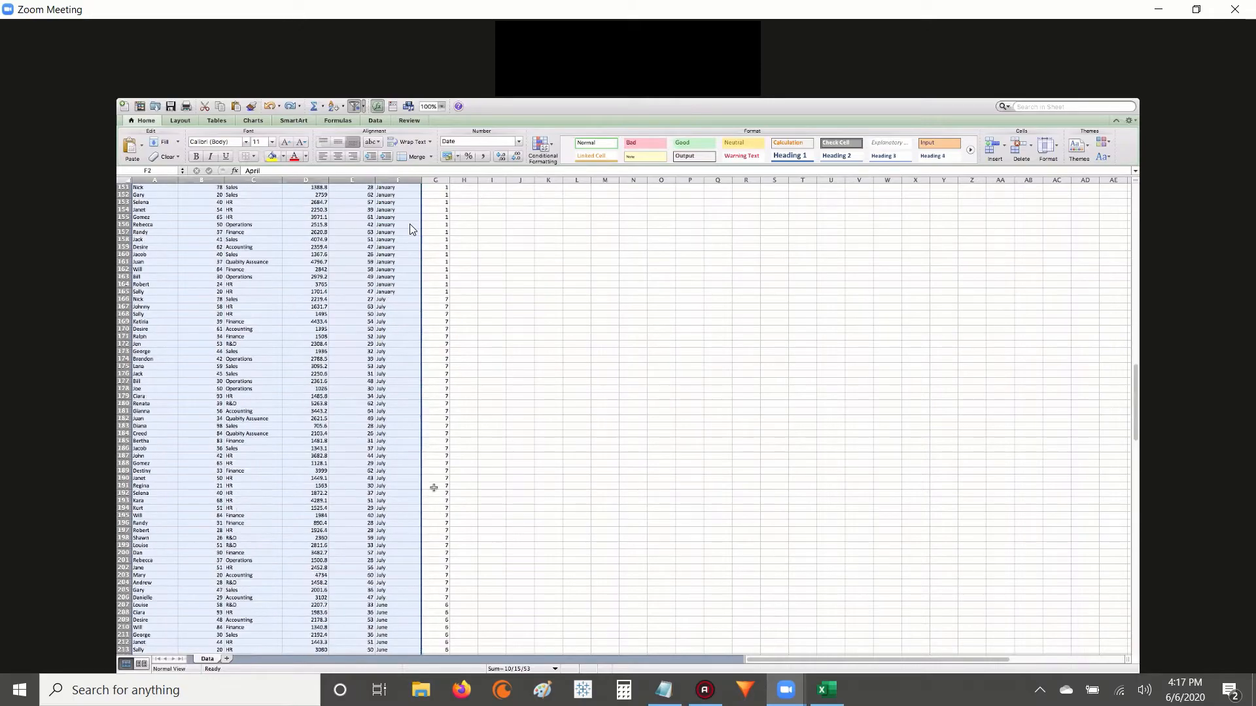
{"action": "scroll", "coordinate": [433, 488], "scroll_direction": "up", "scroll_amount": 4}
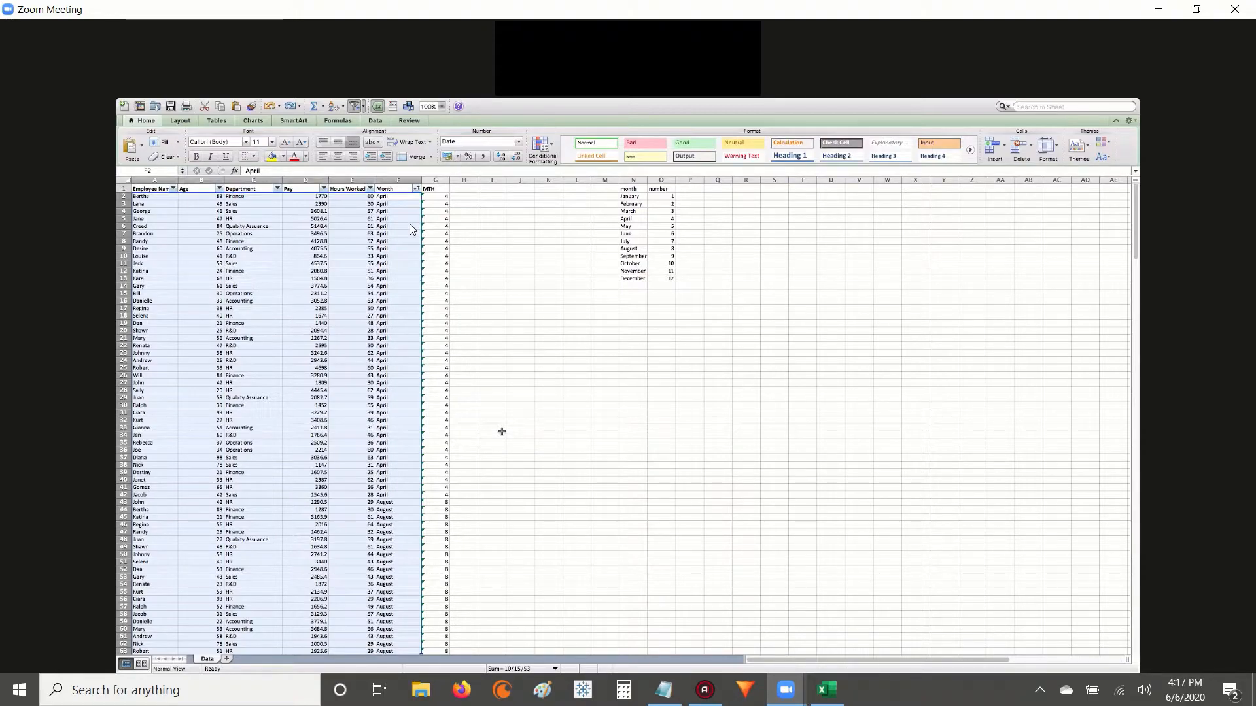
{"action": "left_click", "coordinate": [436, 188]}
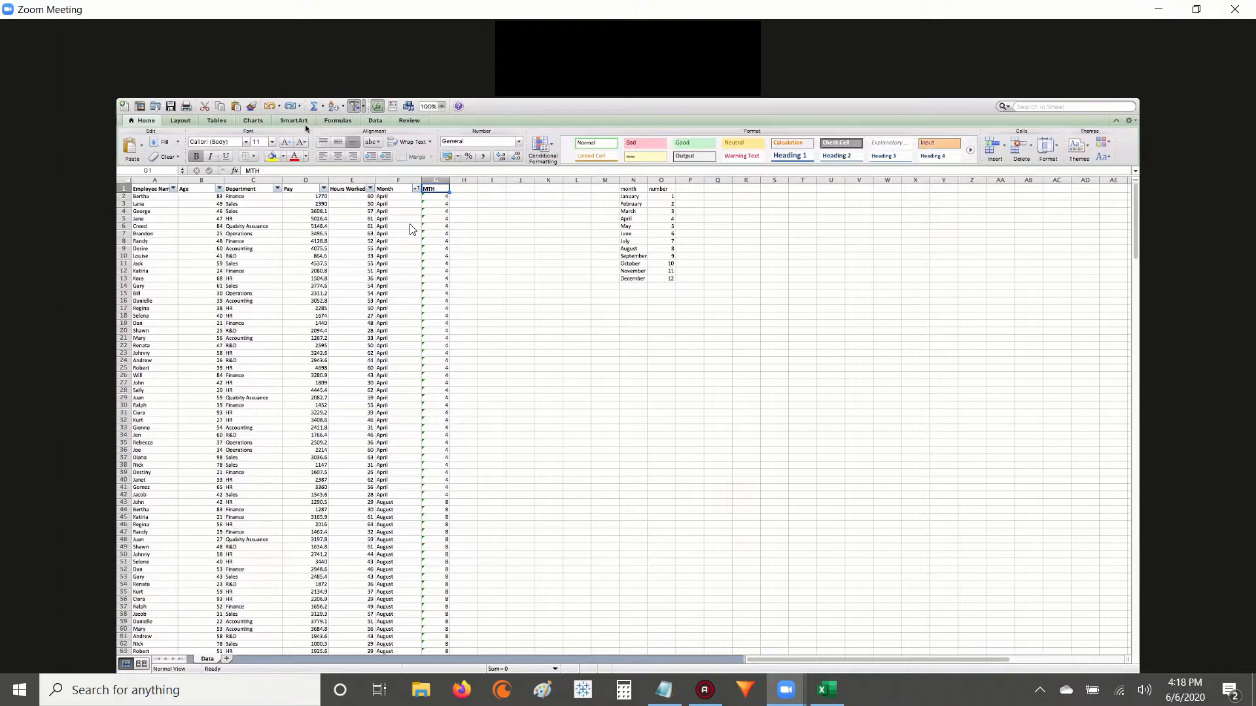
{"action": "left_click", "coordinate": [351, 108]}
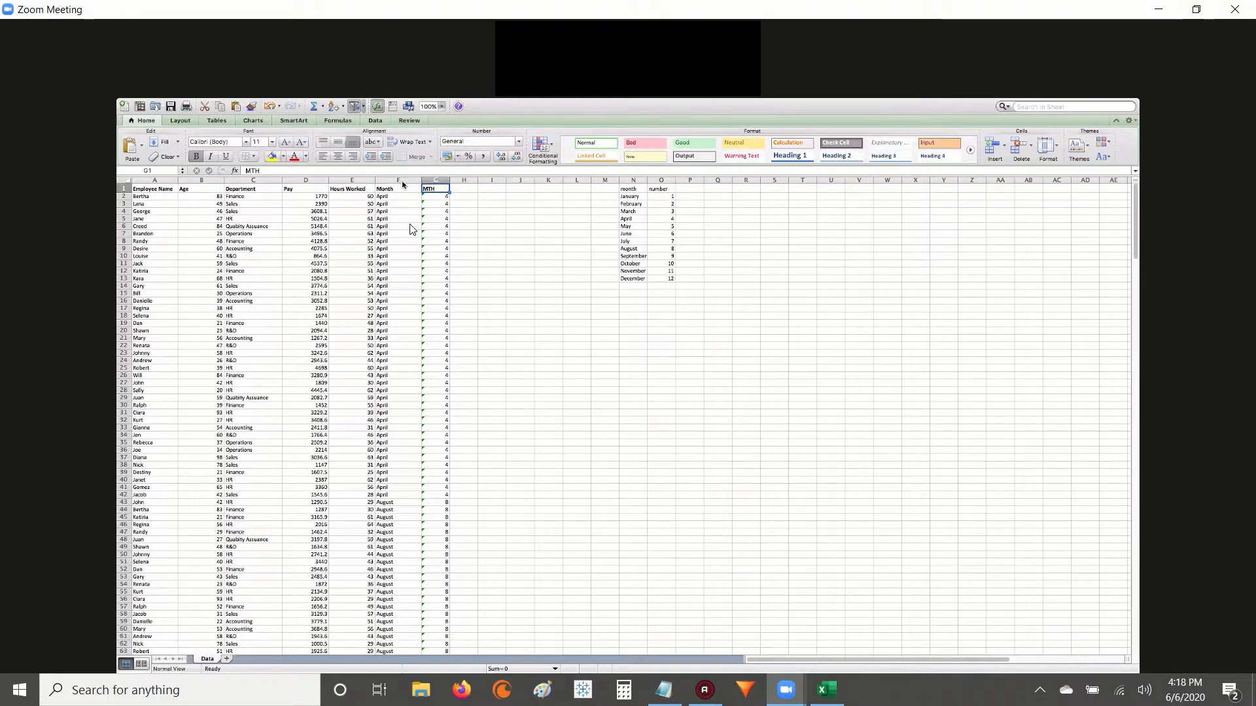
{"action": "left_click_drag", "start_coordinate": [156, 188], "coordinate": [437, 188]}
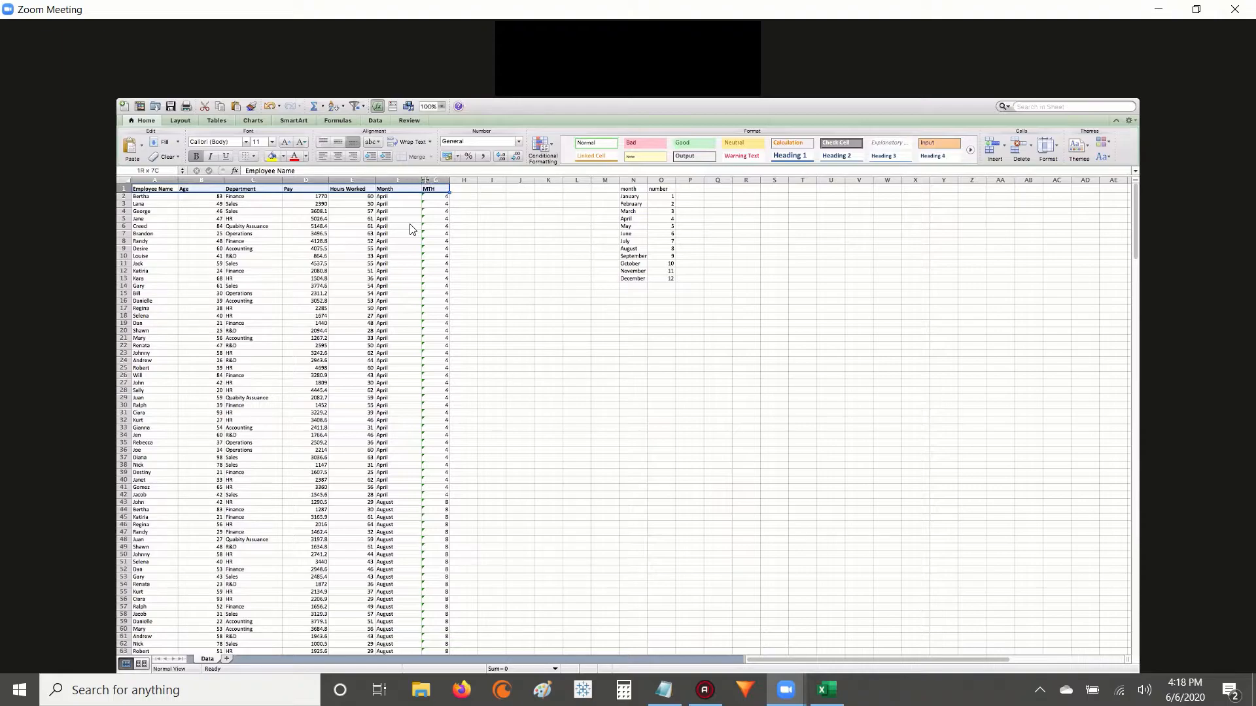
{"action": "left_click", "coordinate": [353, 109]}
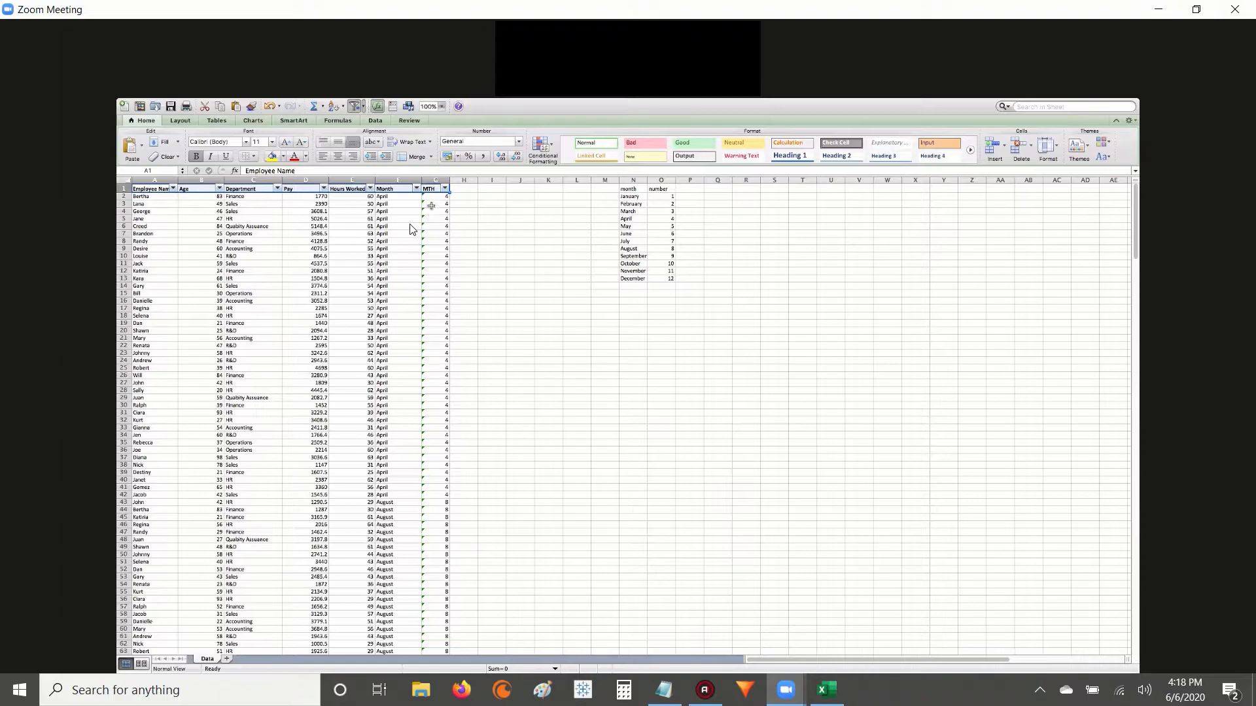
Replace the formulas in the MTH column with their values by copying the column and using Paste Special on itself.
{"action": "left_click", "coordinate": [434, 179]}
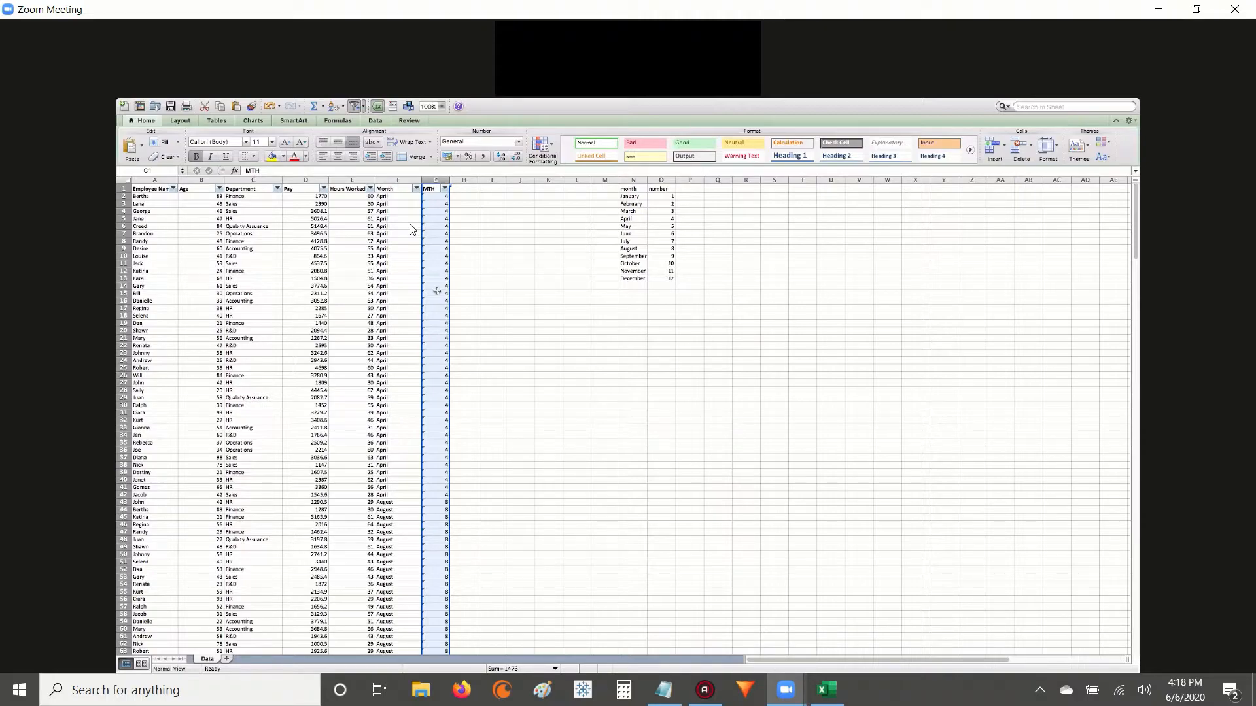
{"action": "key", "text": "super+c"}
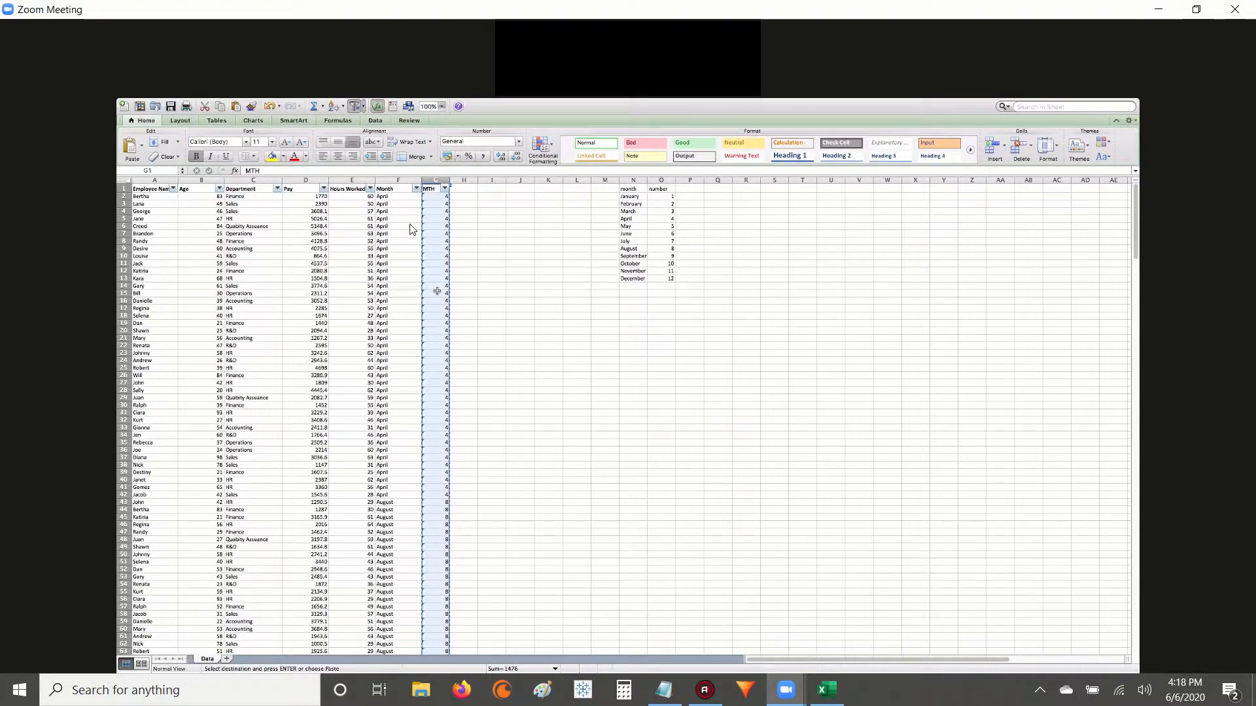
{"action": "right_click", "coordinate": [436, 291]}
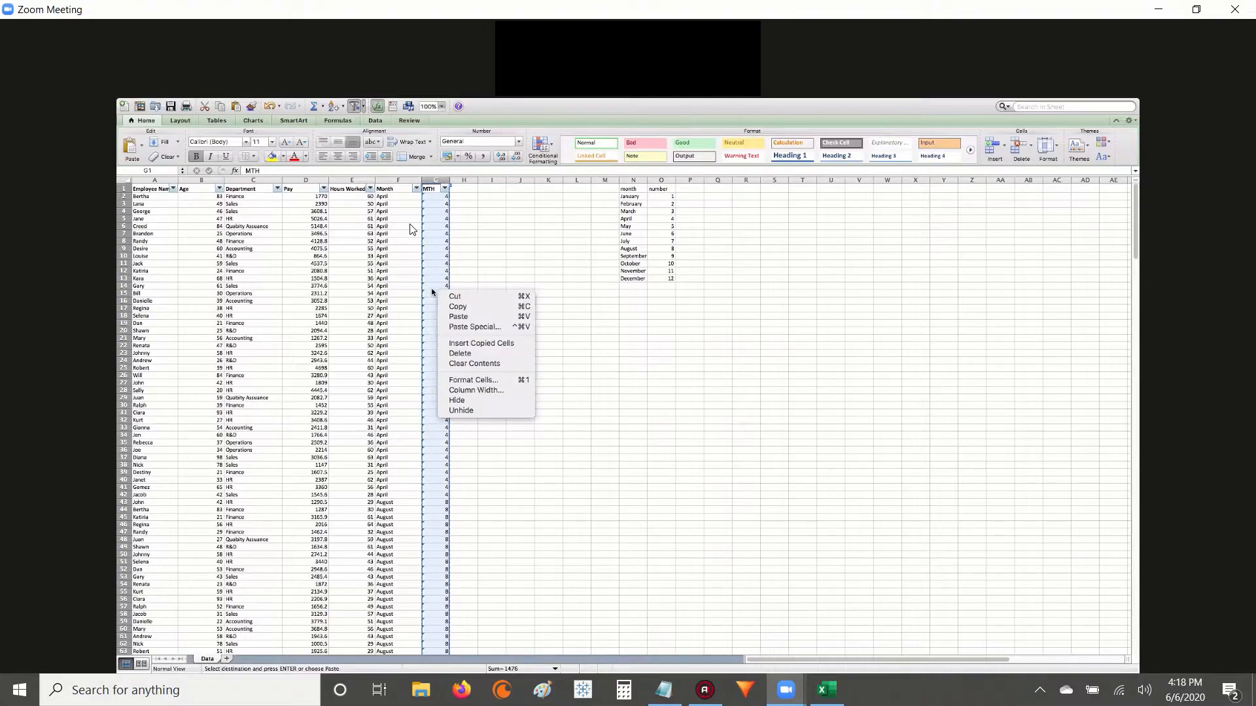
{"action": "left_click", "coordinate": [467, 327]}
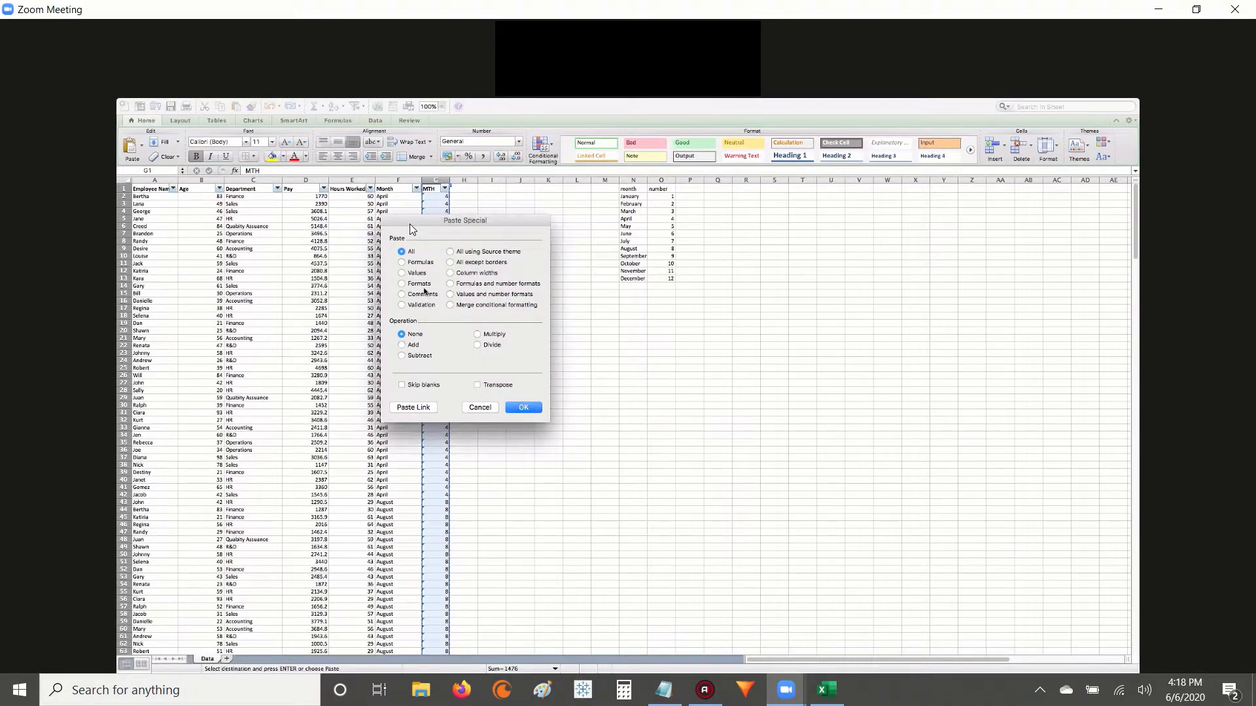
{"action": "left_click", "coordinate": [408, 275]}
{"action": "left_click", "coordinate": [530, 410]}
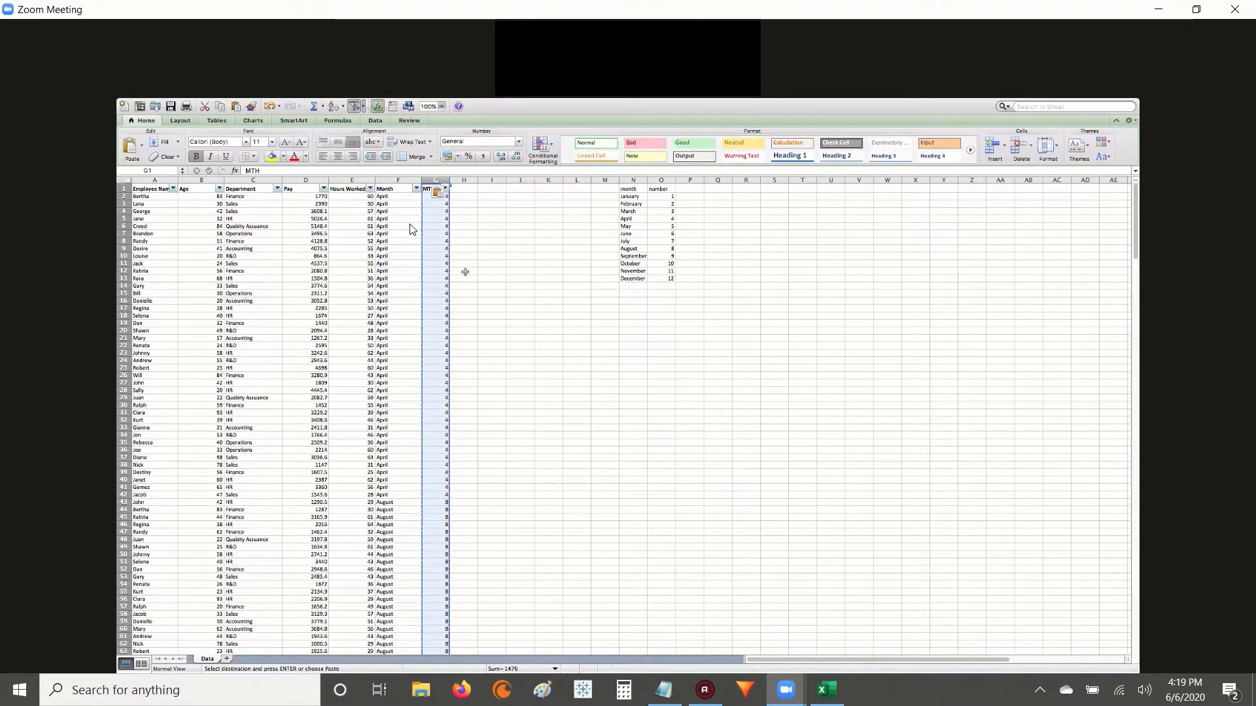
{"action": "left_click", "coordinate": [441, 271]}
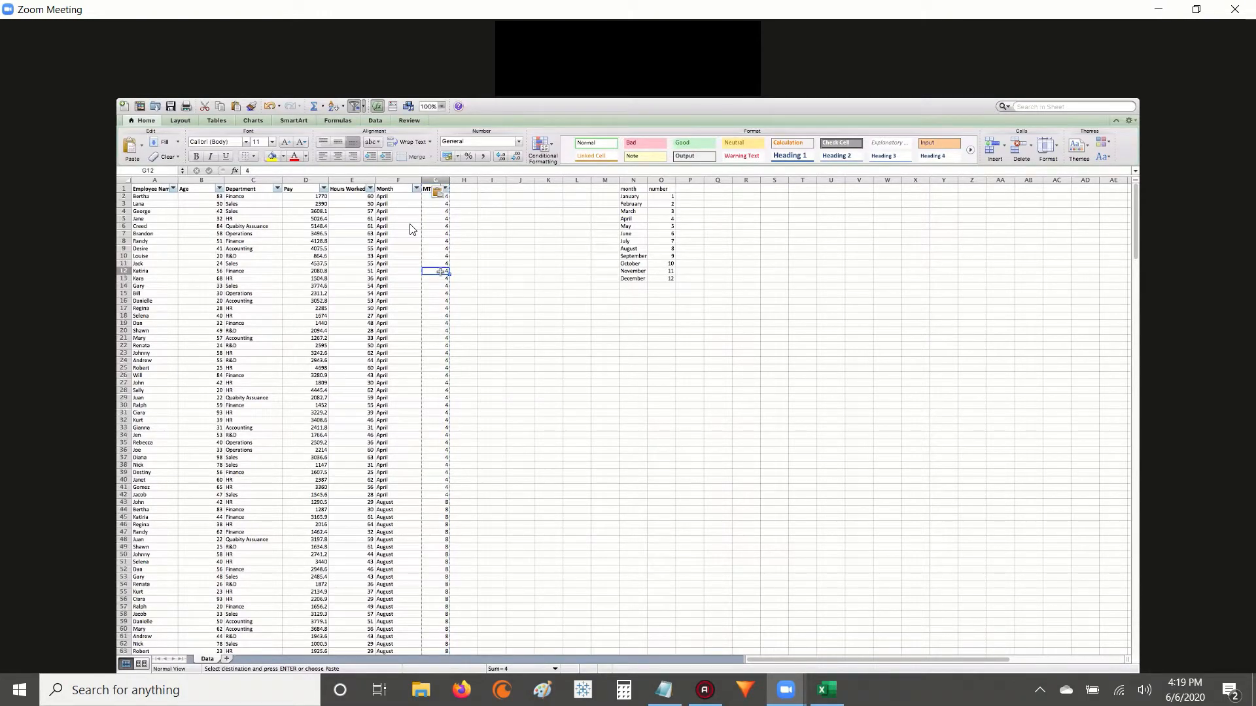
{"action": "left_click", "coordinate": [445, 286]}
{"action": "left_click", "coordinate": [445, 308]}
{"action": "left_click", "coordinate": [443, 324]}
{"action": "left_click", "coordinate": [438, 220]}
Sort the employee data by the Month column in ascending order.
{"action": "left_click", "coordinate": [416, 189]}
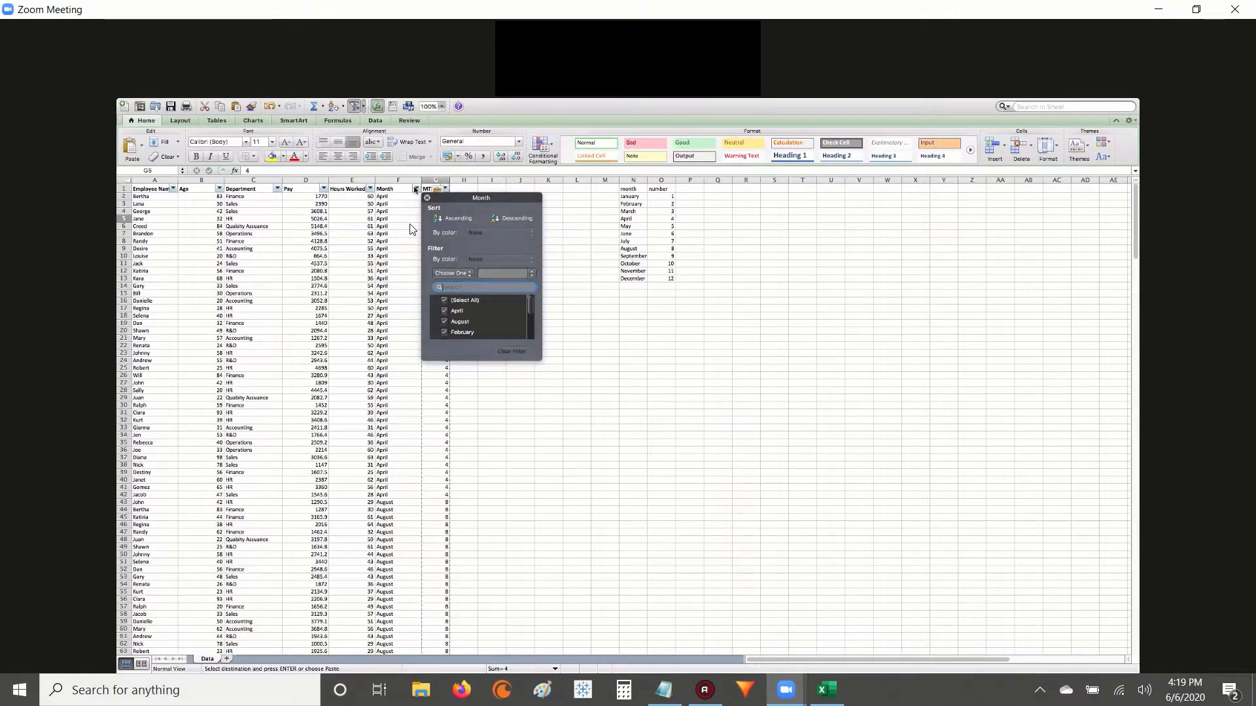
{"action": "left_click", "coordinate": [461, 219]}
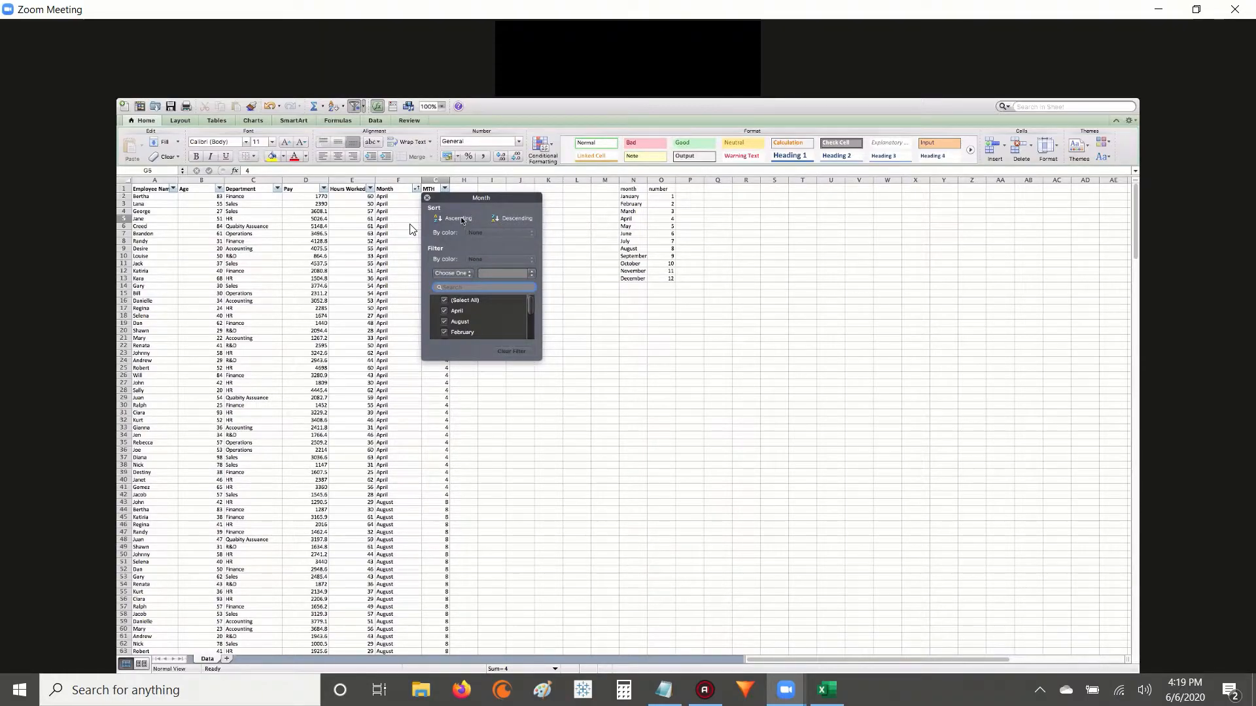
Review the full list of month names in the Month column's filter, enlarging its window, and close it.
{"action": "left_click", "coordinate": [426, 198]}
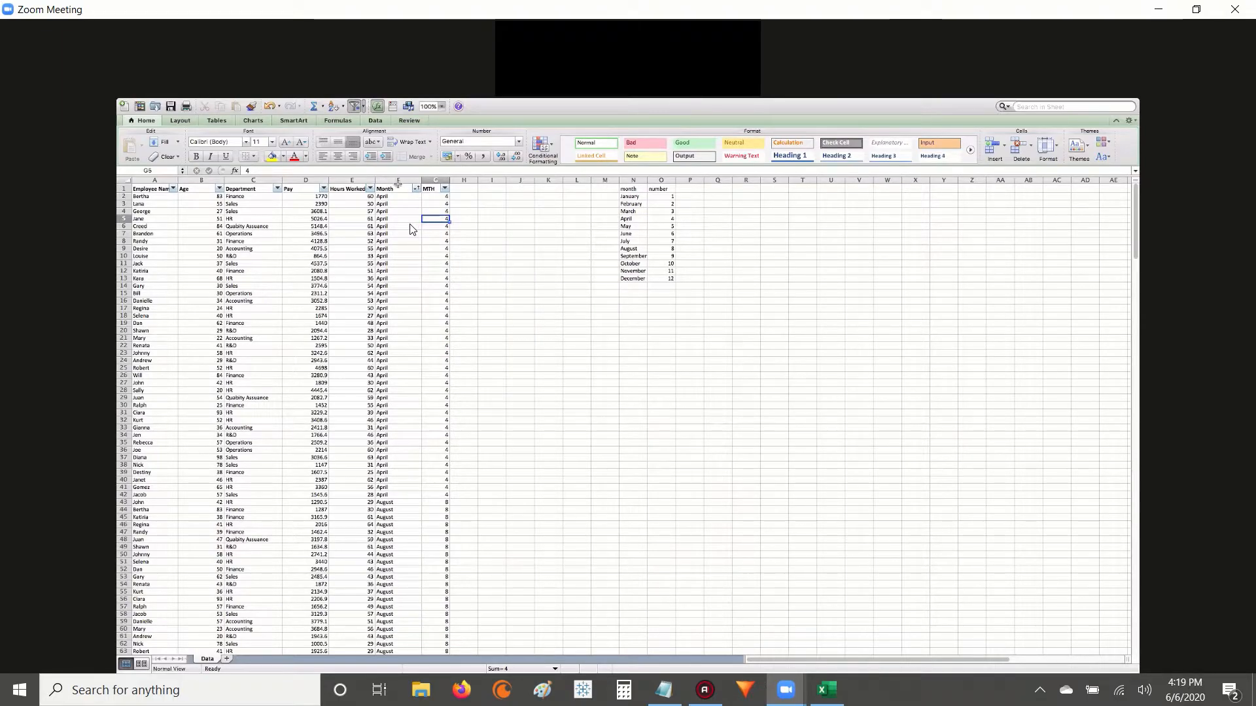
{"action": "left_click", "coordinate": [416, 190]}
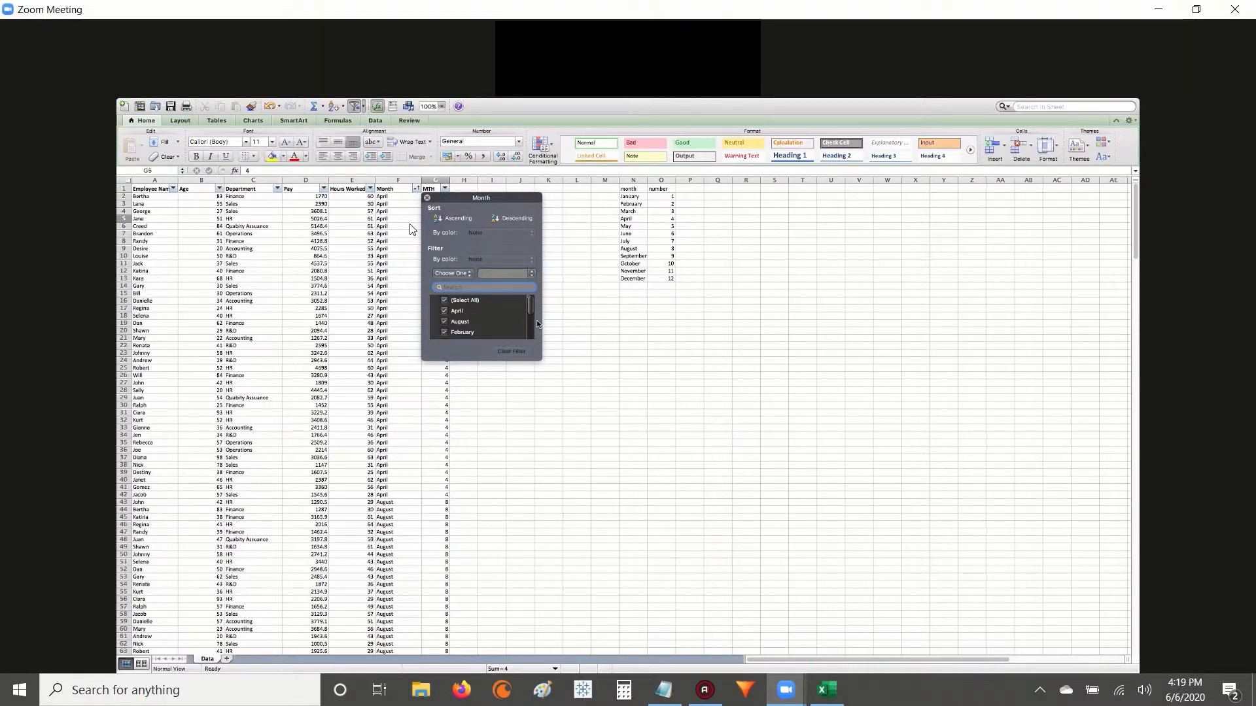
{"action": "scroll", "coordinate": [535, 324], "scroll_direction": "down", "scroll_amount": 4}
{"action": "scroll", "coordinate": [535, 333], "scroll_direction": "down", "scroll_amount": 1}
{"action": "left_click_drag", "start_coordinate": [541, 358], "coordinate": [607, 435]}
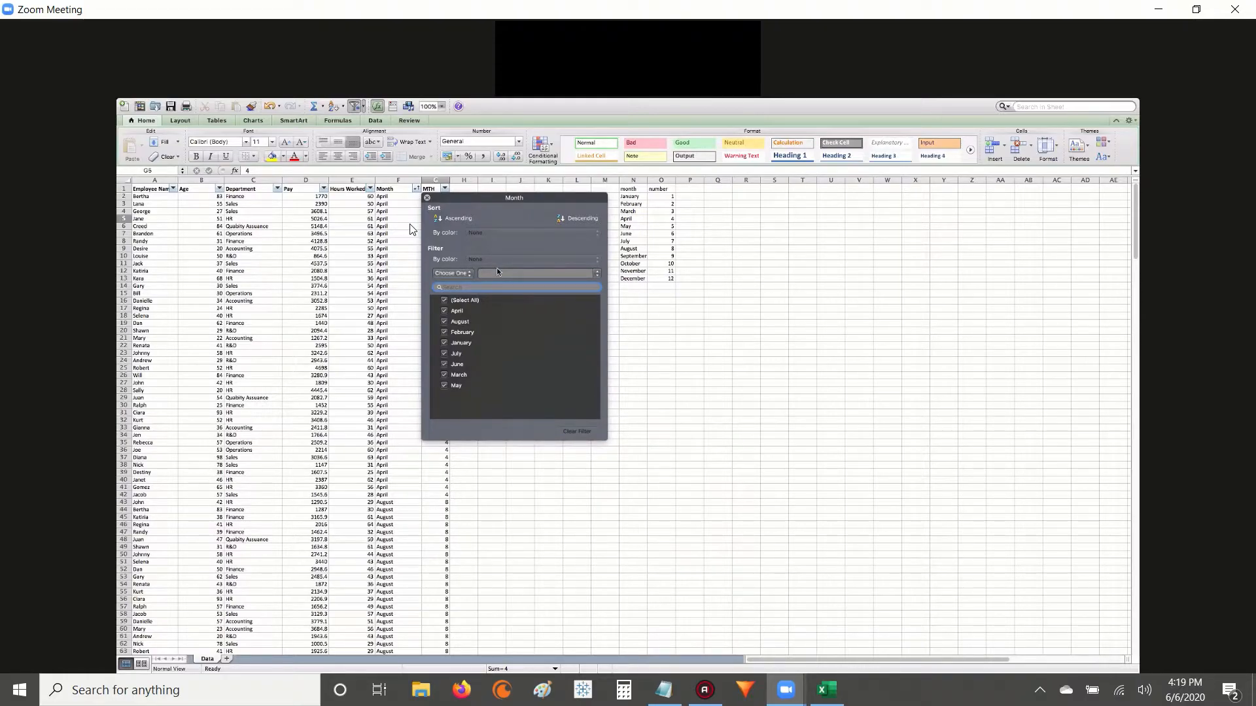
{"action": "left_click", "coordinate": [428, 198]}
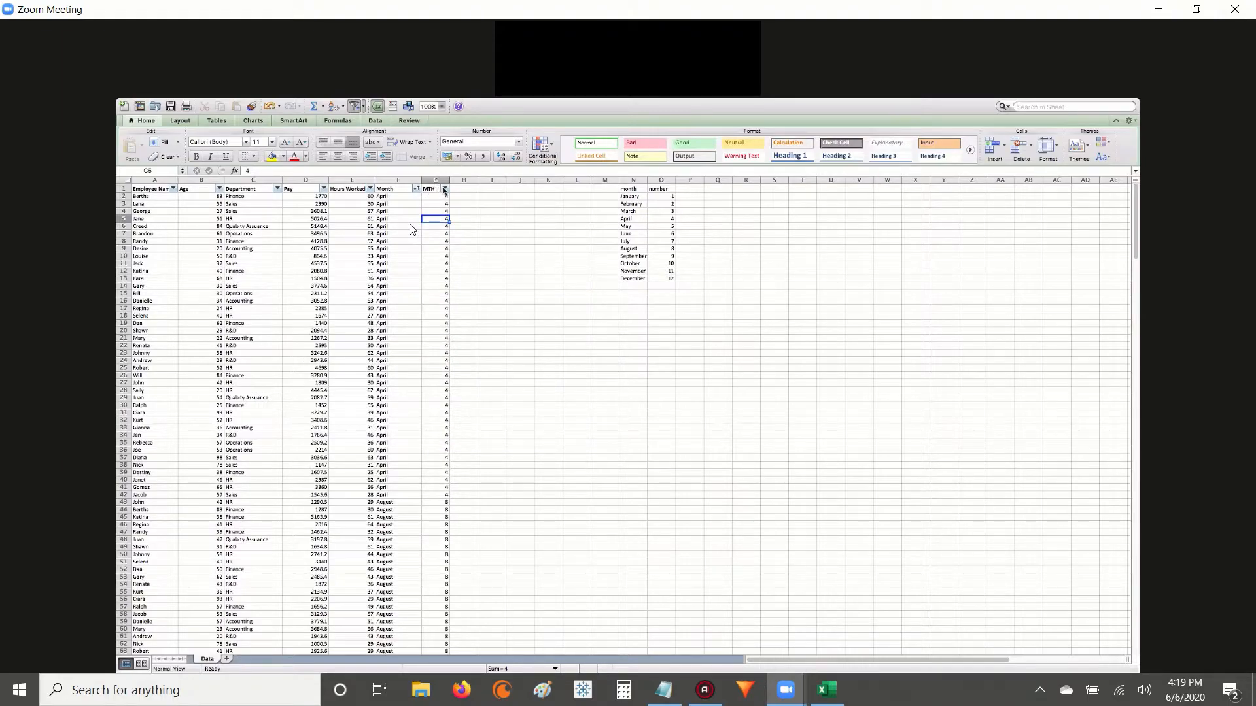
Sort the employee data by the MTH column in ascending order and check the order of the months.
{"action": "left_click", "coordinate": [444, 189]}
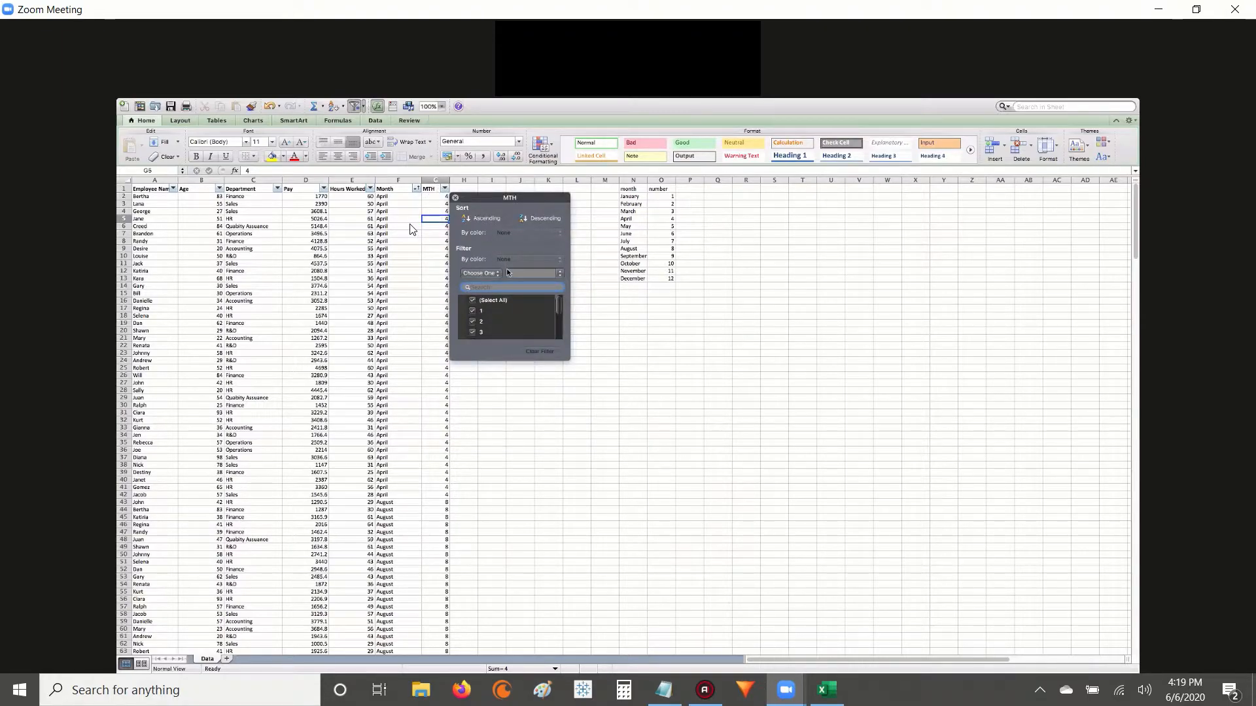
{"action": "left_click", "coordinate": [484, 220]}
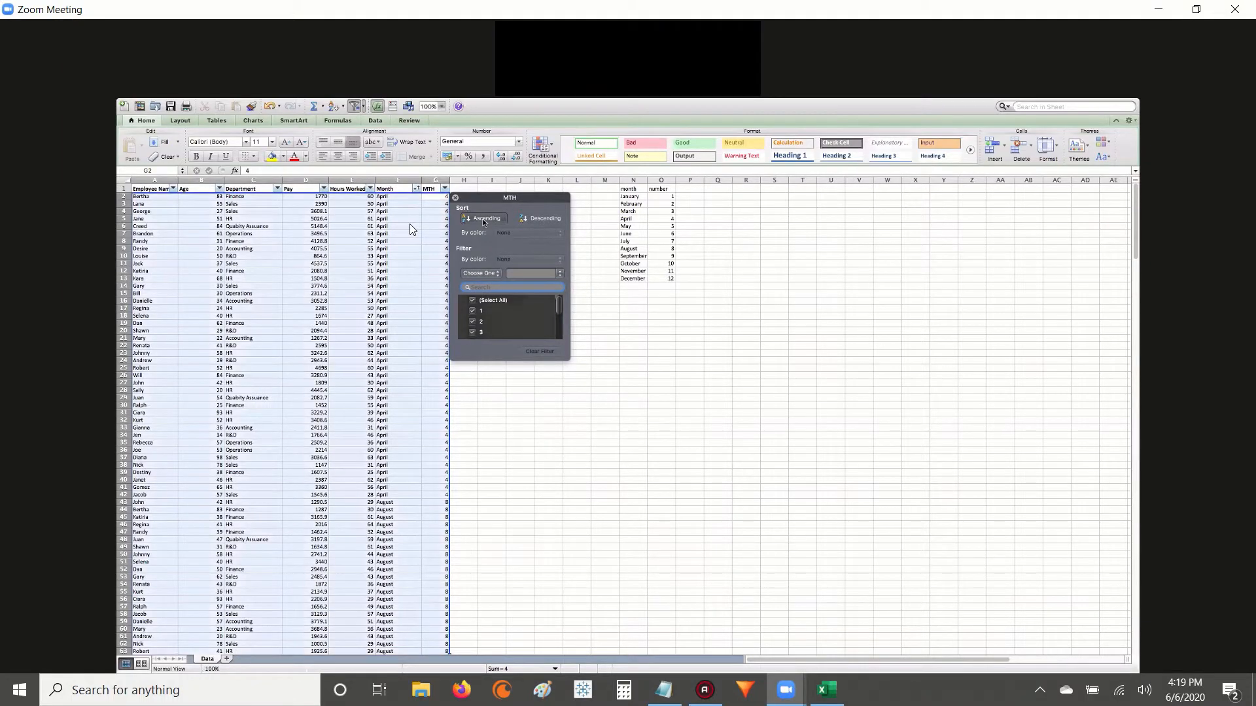
{"action": "left_click", "coordinate": [456, 198]}
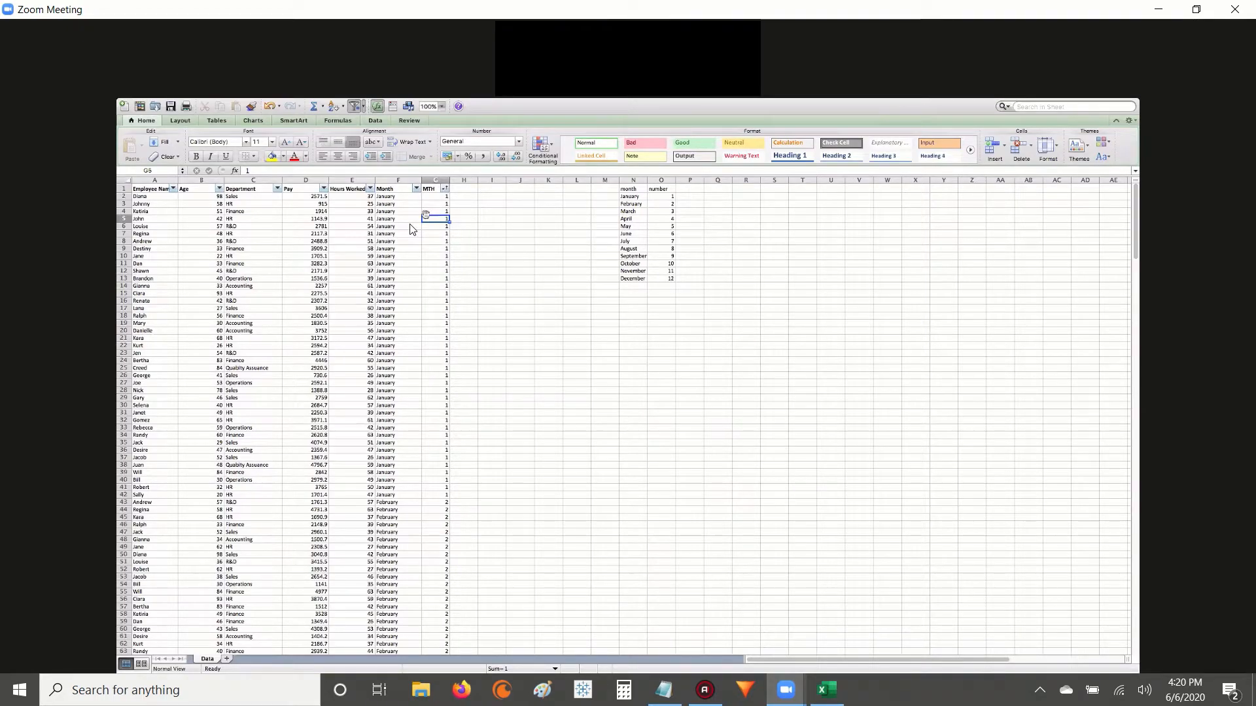
{"action": "scroll", "coordinate": [415, 334], "scroll_direction": "down", "scroll_amount": 10}
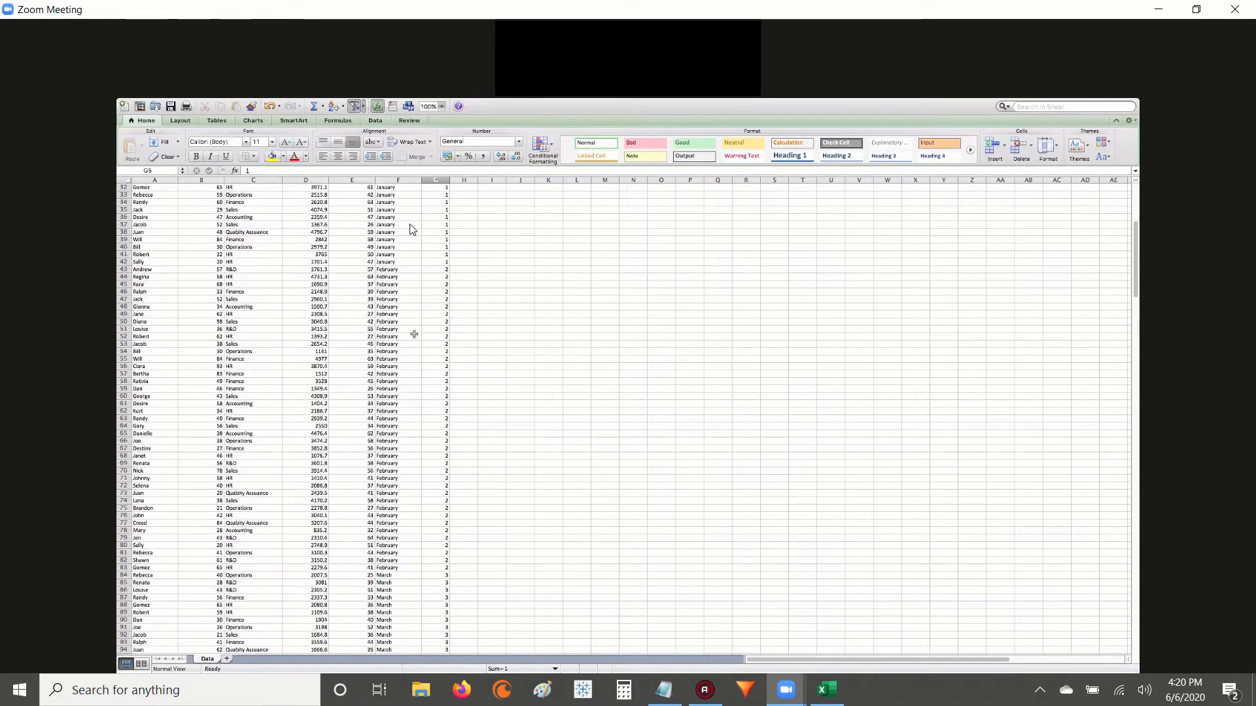
{"action": "scroll", "coordinate": [414, 334], "scroll_direction": "up", "scroll_amount": 10}
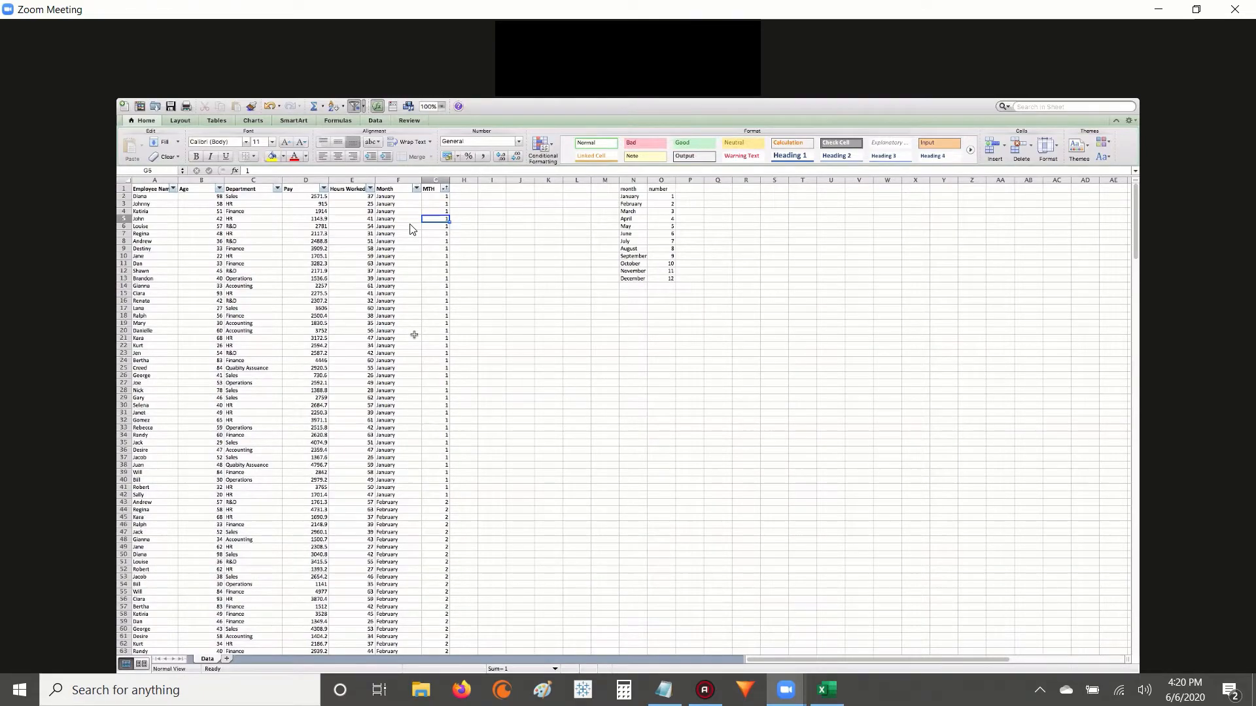
{"action": "scroll", "coordinate": [414, 334], "scroll_direction": "down", "scroll_amount": 14}
{"action": "scroll", "coordinate": [414, 335], "scroll_direction": "down", "scroll_amount": 3}
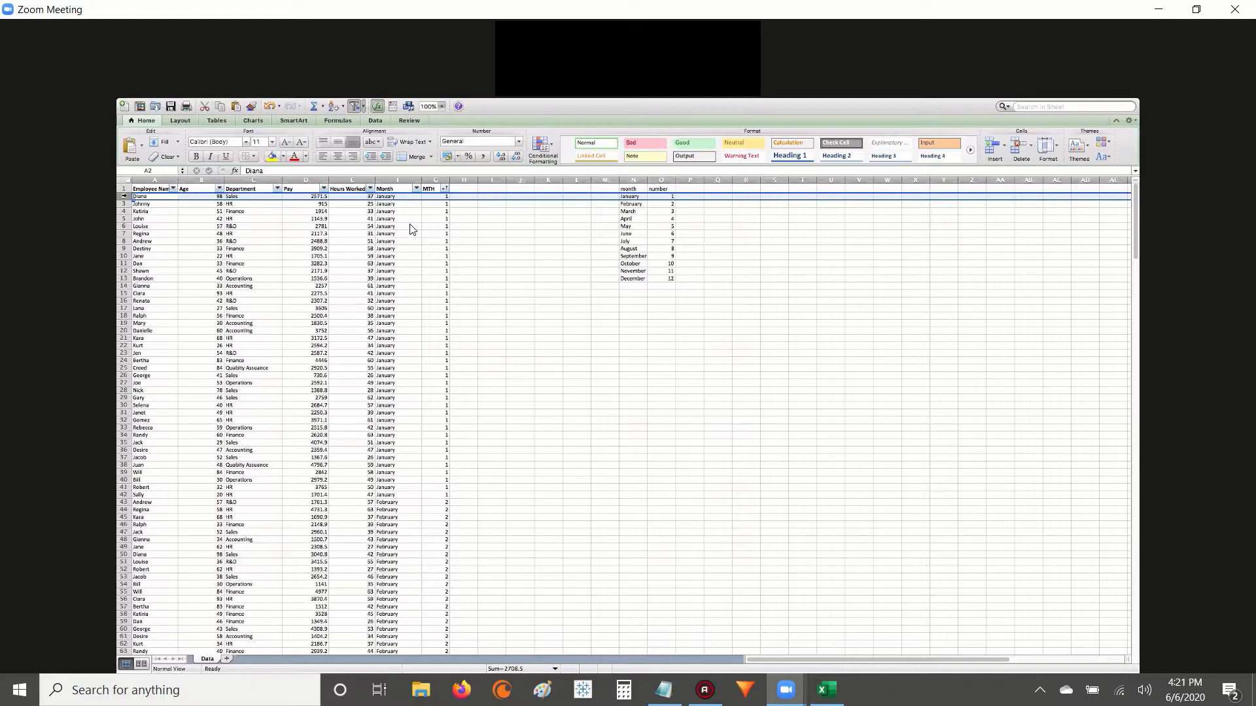
Freeze the top row of the Data sheet.
{"action": "left_click", "coordinate": [194, 125]}
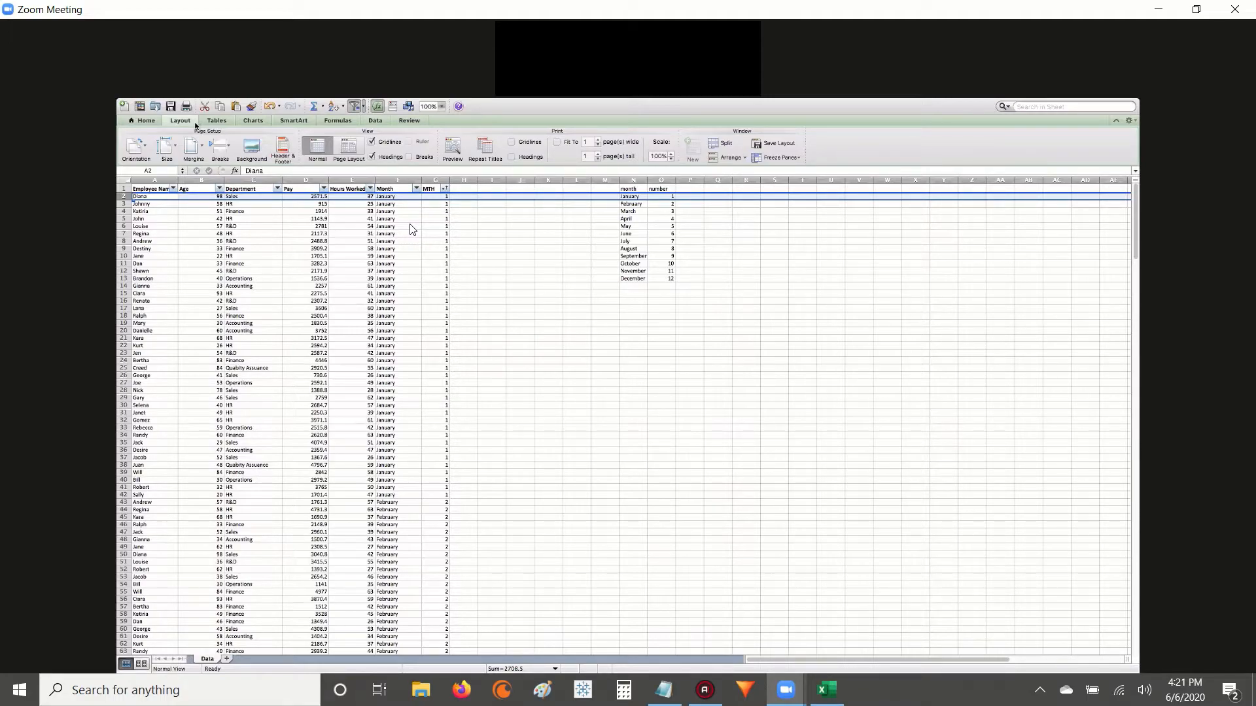
{"action": "left_click", "coordinate": [769, 160]}
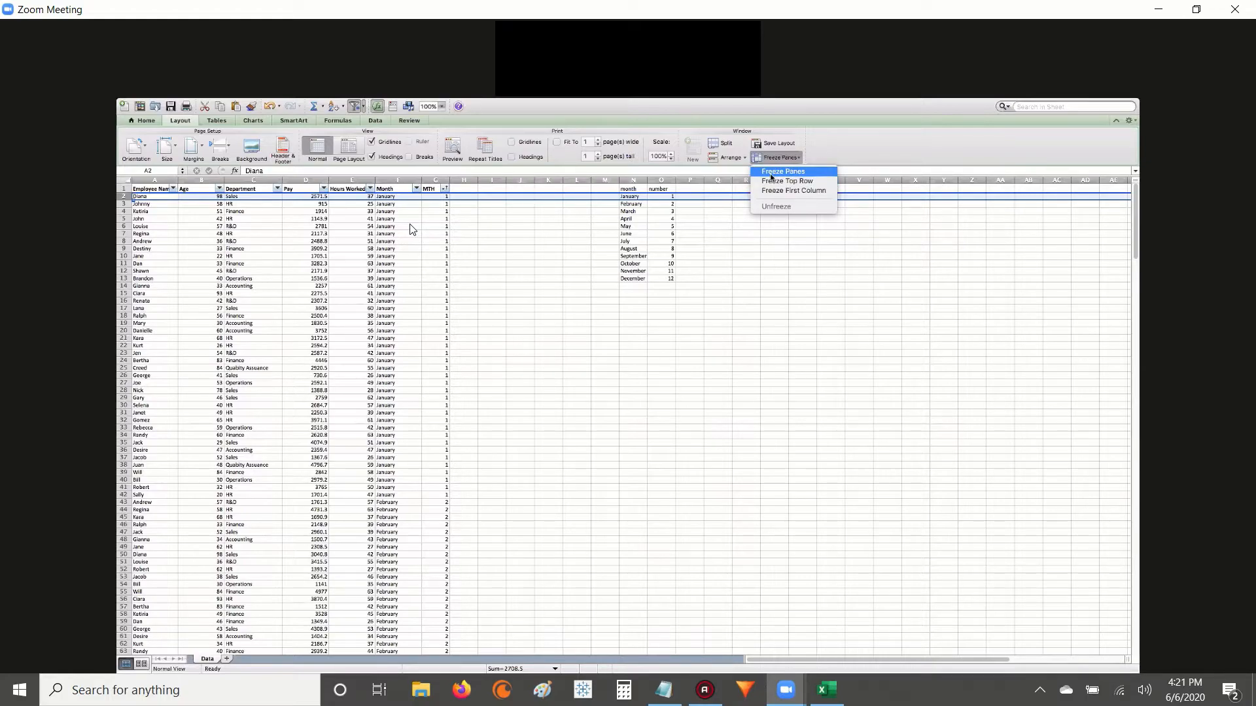
{"action": "left_click", "coordinate": [769, 182]}
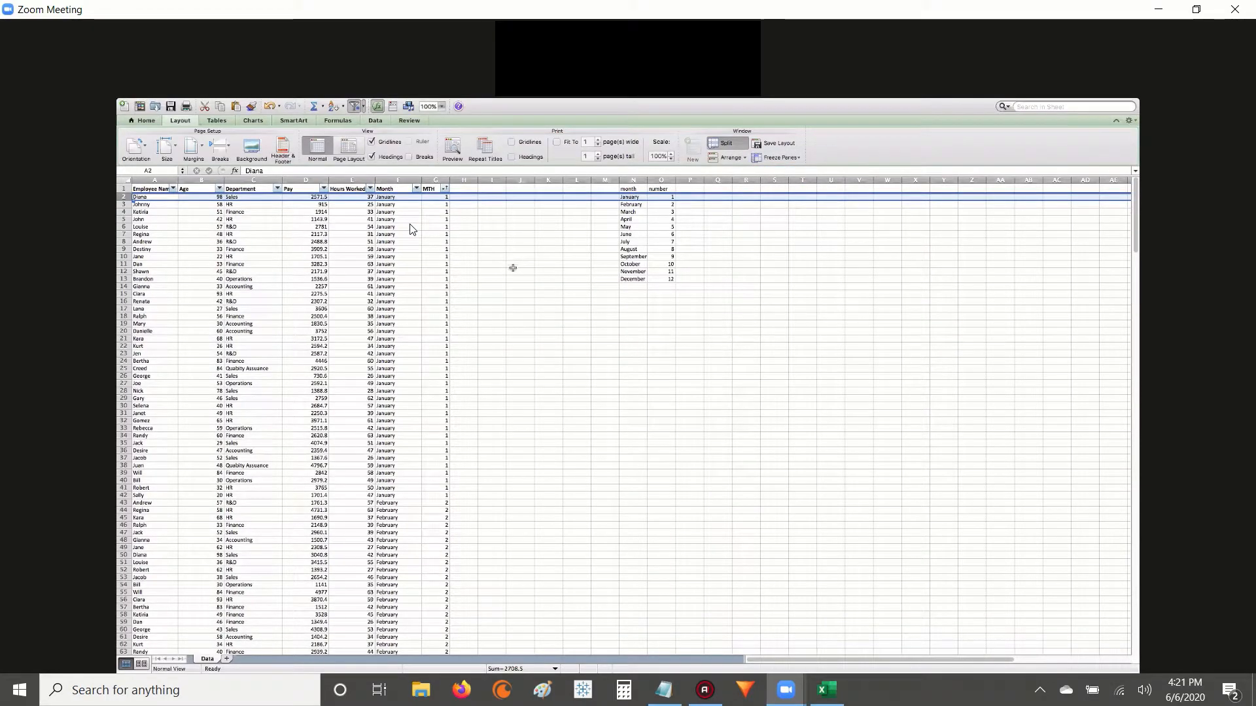
Look through the sorted employee data down to the last row to check the frozen column headers.
{"action": "scroll", "coordinate": [517, 279], "scroll_direction": "down", "scroll_amount": 20}
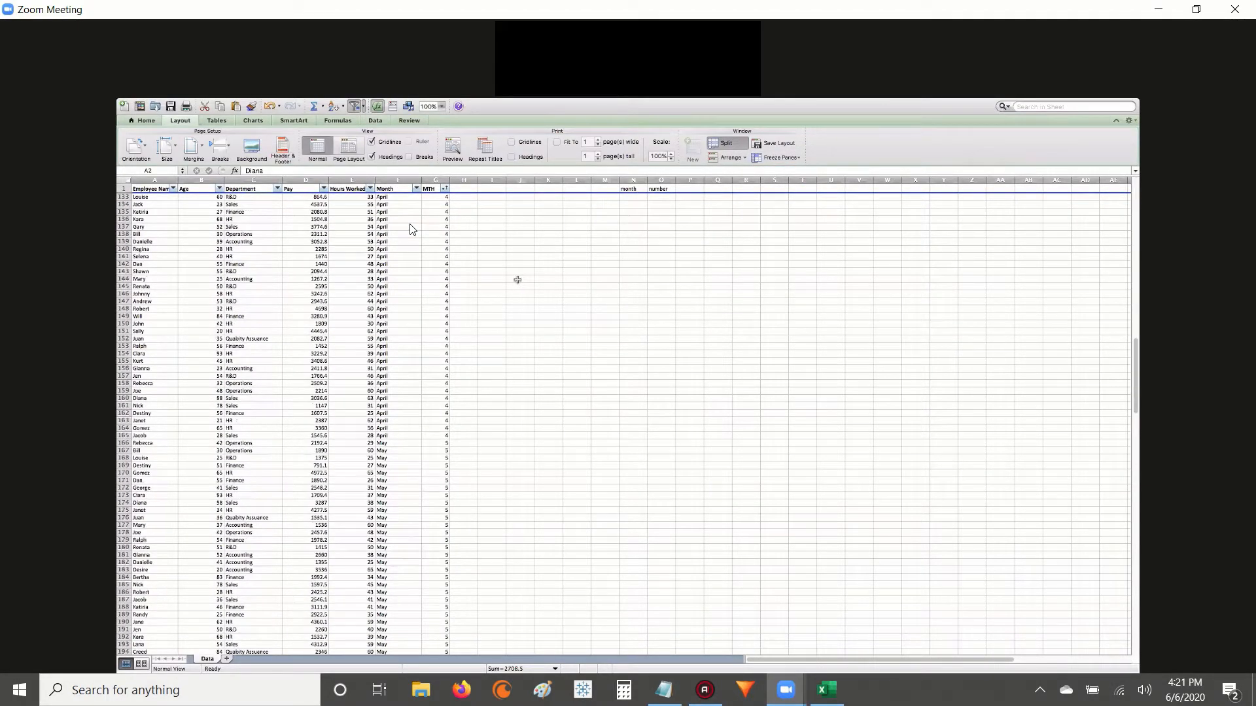
{"action": "scroll", "coordinate": [517, 279], "scroll_direction": "down", "scroll_amount": 20}
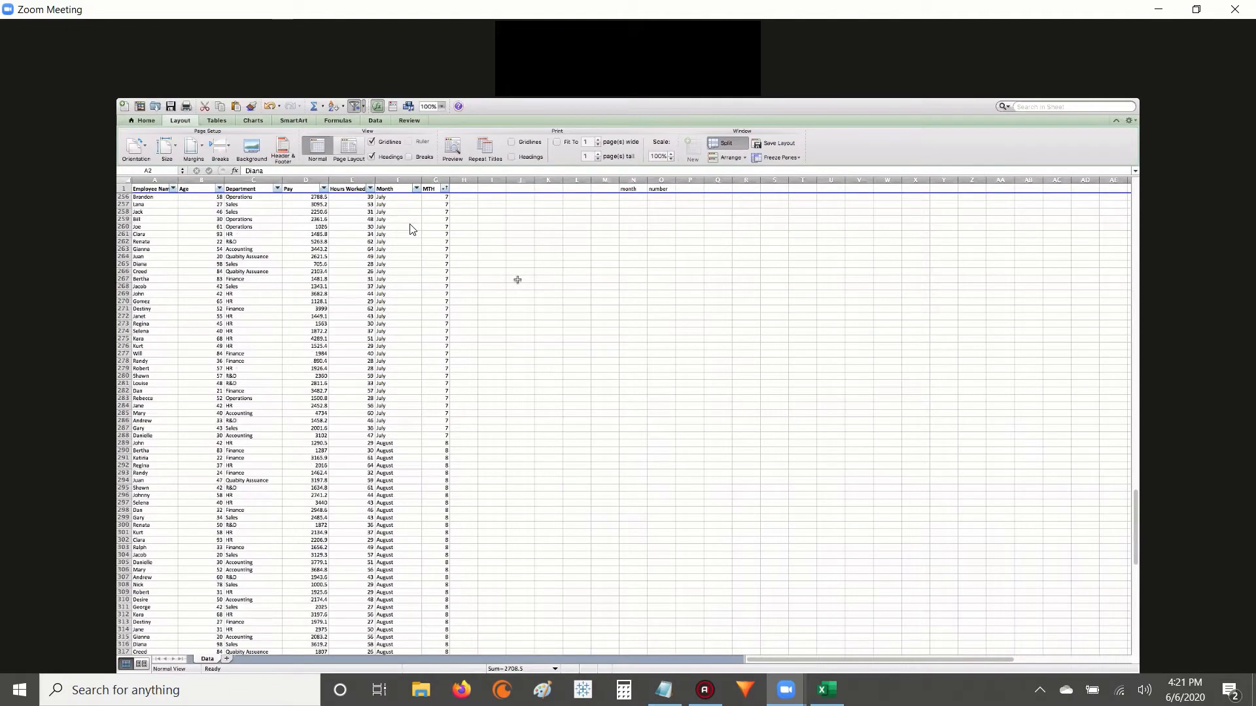
{"action": "scroll", "coordinate": [516, 280], "scroll_direction": "up", "scroll_amount": 20}
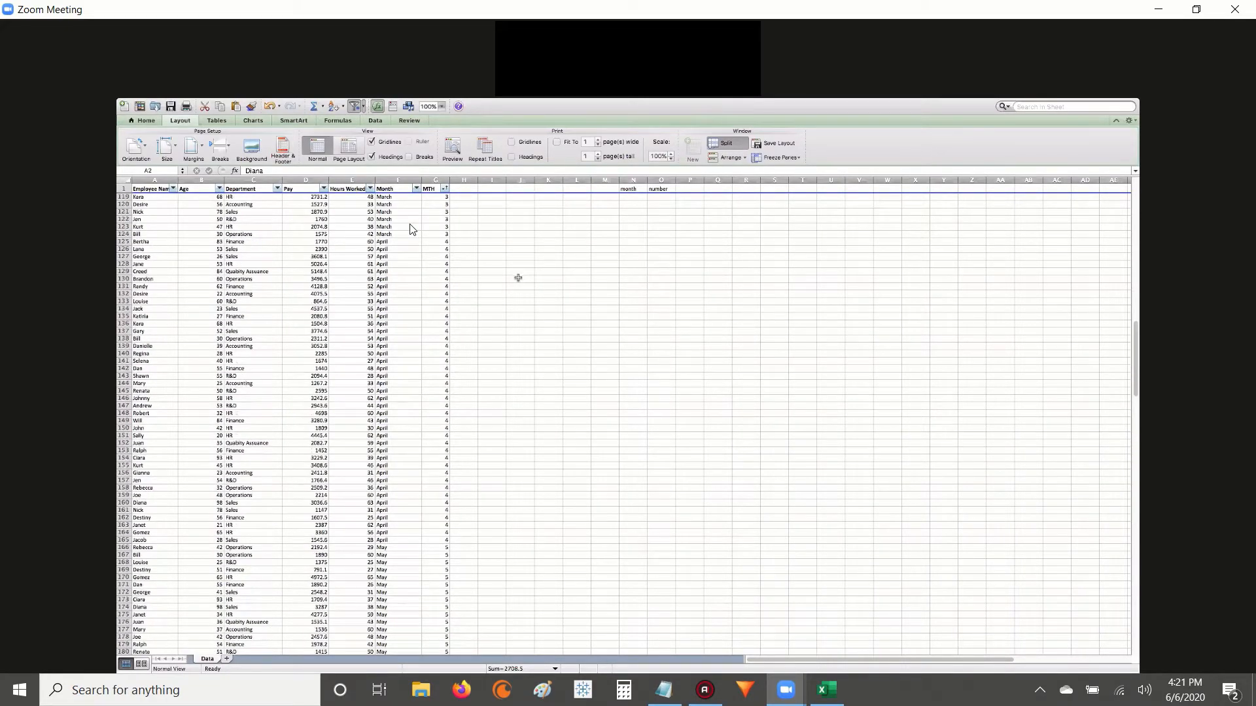
{"action": "scroll", "coordinate": [520, 276], "scroll_direction": "up", "scroll_amount": 15}
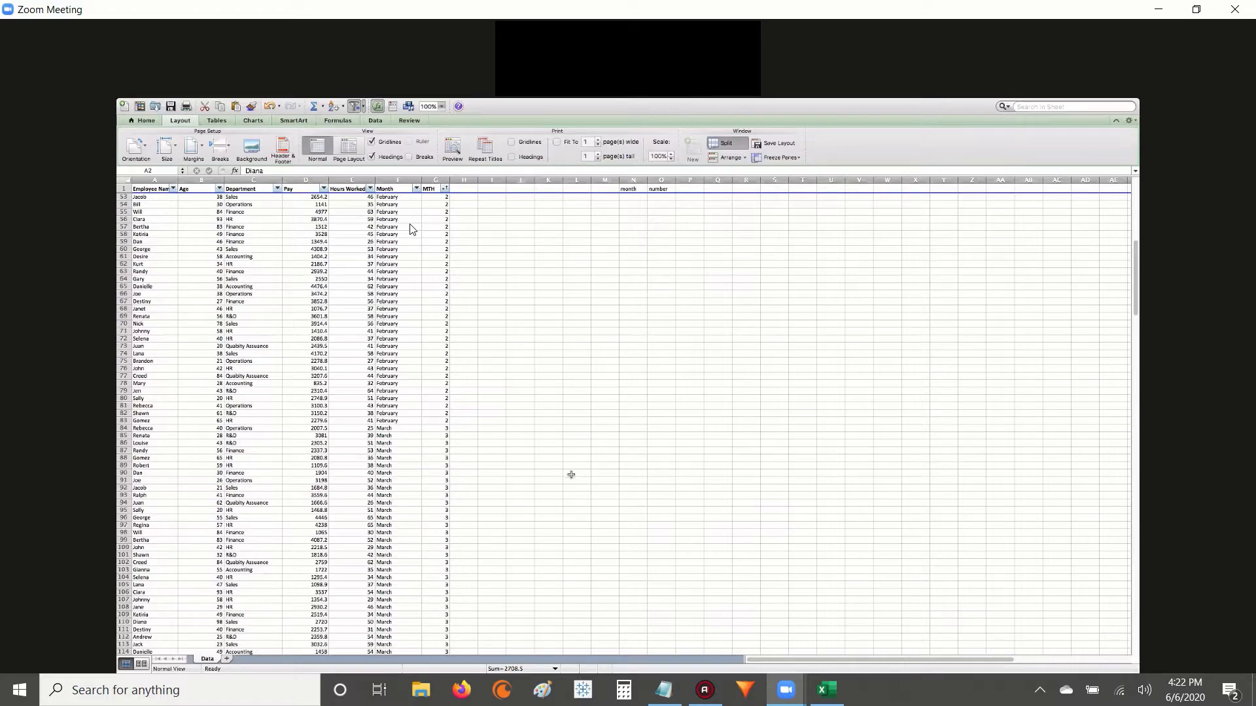
{"action": "right_click", "coordinate": [560, 393]}
{"action": "left_click", "coordinate": [527, 391]}
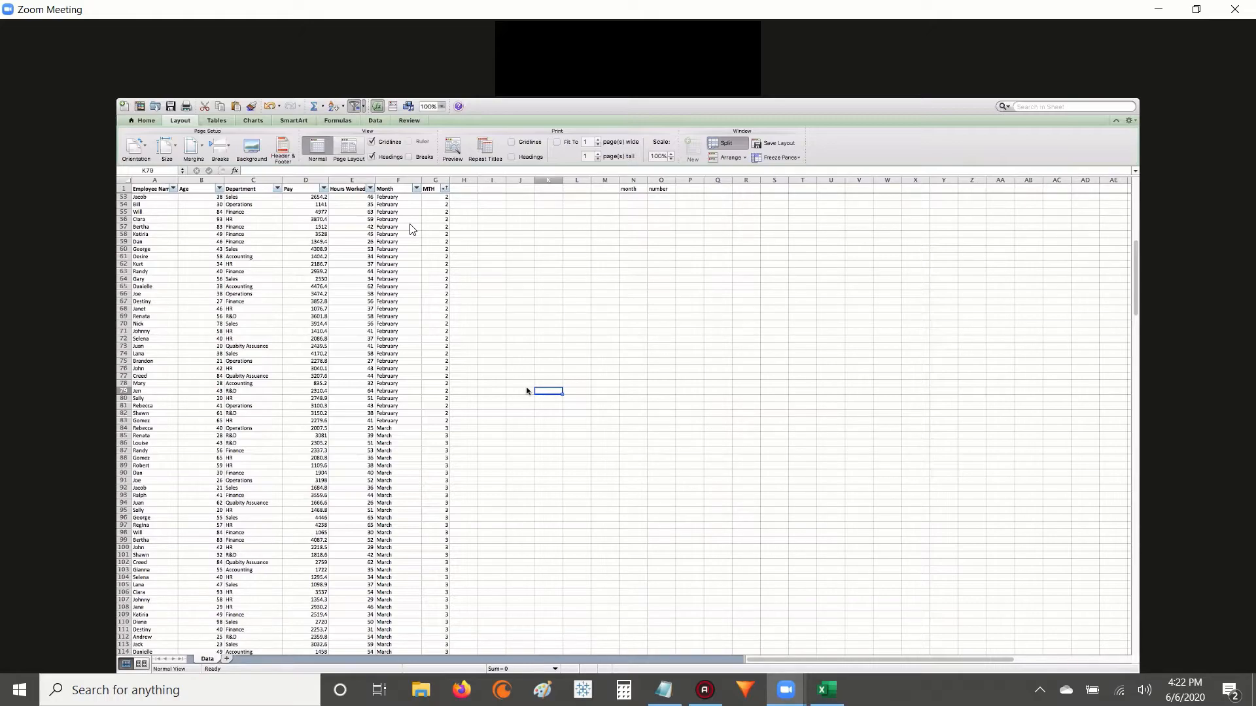
{"action": "scroll", "coordinate": [526, 391], "scroll_direction": "down", "scroll_amount": 15}
{"action": "scroll", "coordinate": [526, 391], "scroll_direction": "up", "scroll_amount": 20}
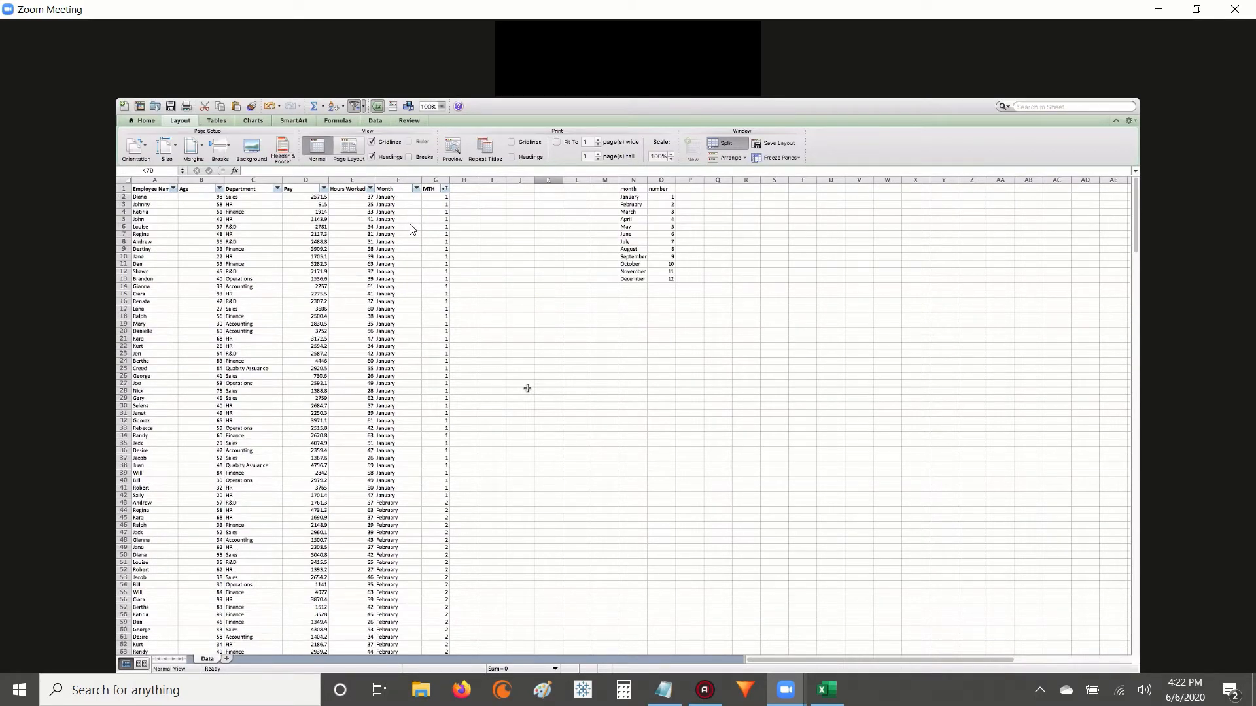
{"action": "scroll", "coordinate": [527, 389], "scroll_direction": "down", "scroll_amount": 20}
{"action": "scroll", "coordinate": [527, 389], "scroll_direction": "down", "scroll_amount": 20}
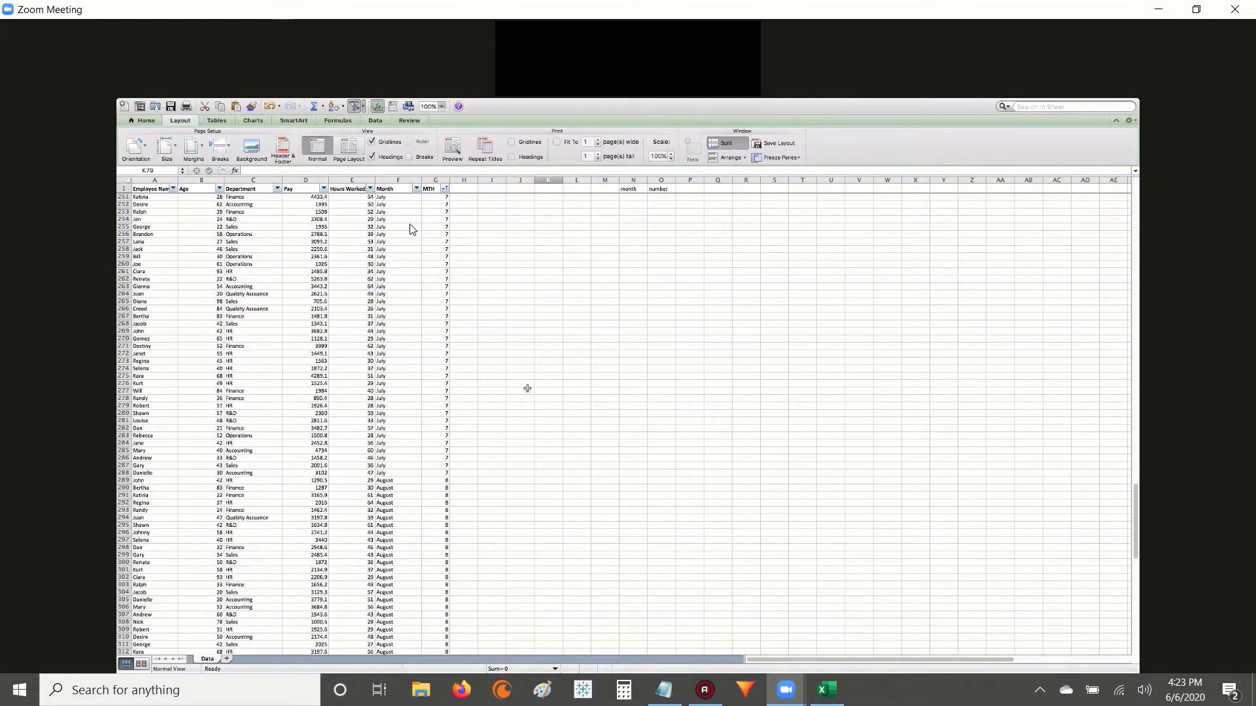
{"action": "scroll", "coordinate": [528, 389], "scroll_direction": "down", "scroll_amount": 10}
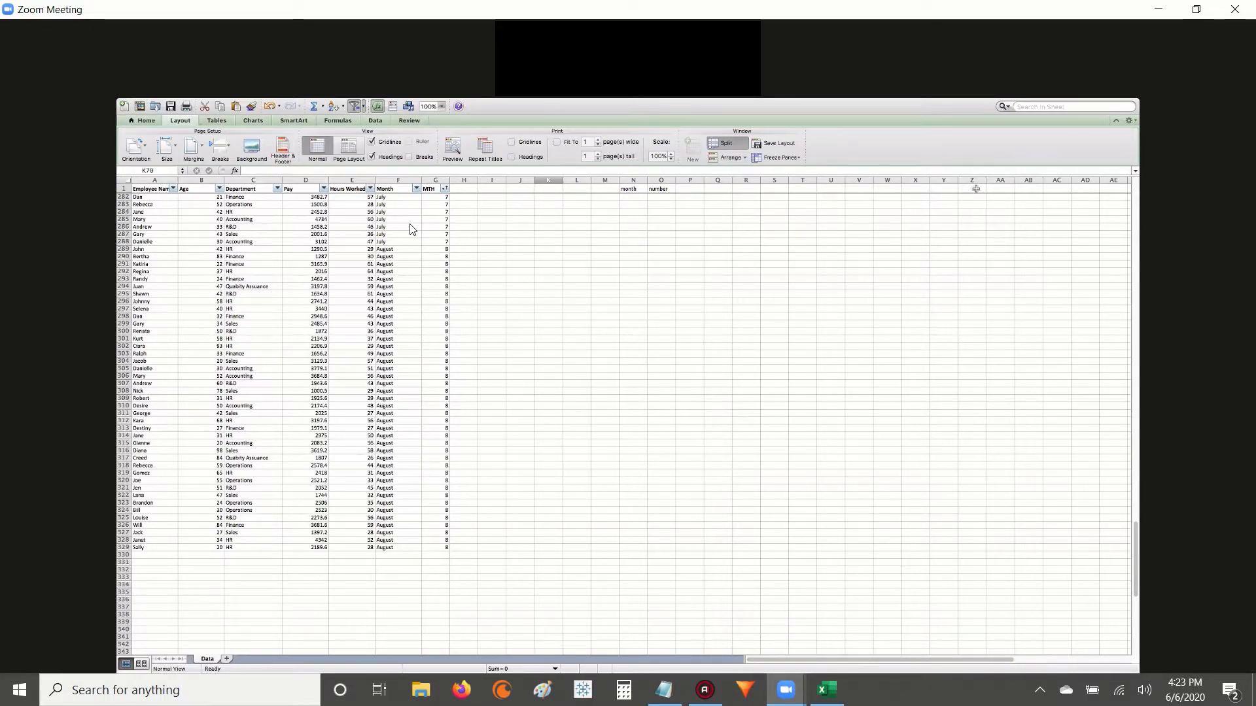
Exit full-screen view and enlarge the HR Data.xlsx window to the full screen width and up to the menu bar.
{"action": "mouse_move", "coordinate": [1137, 100]}
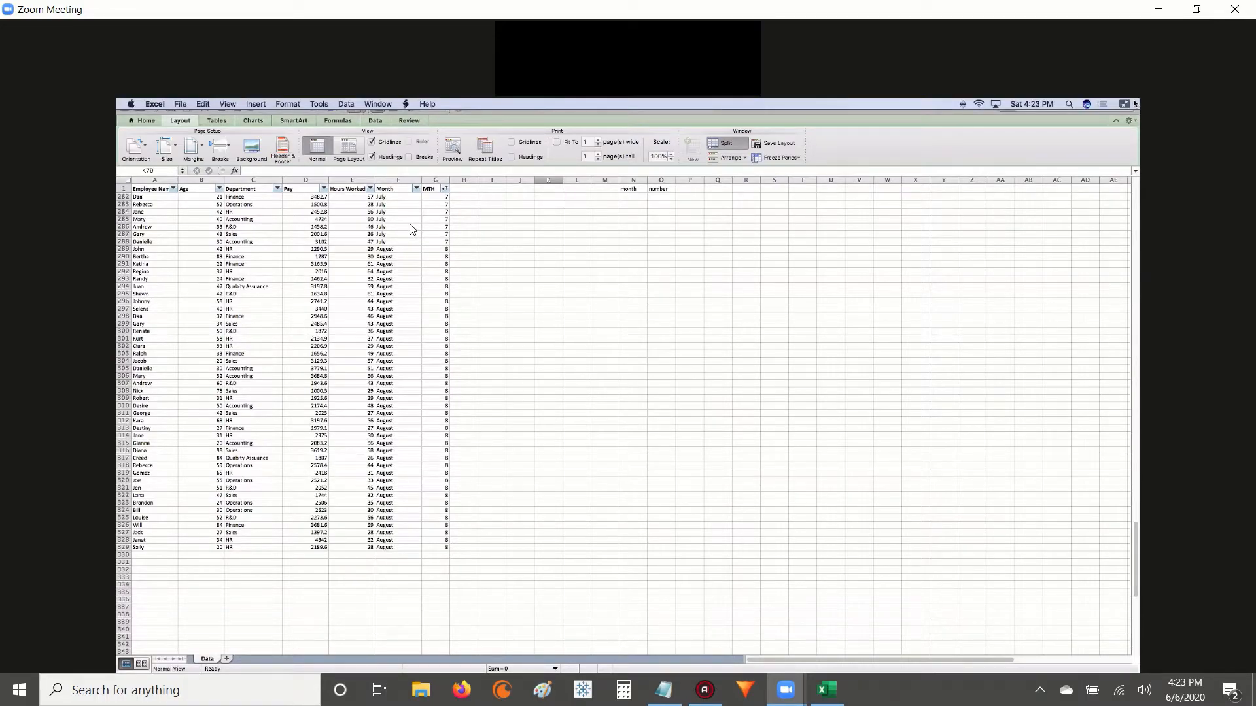
{"action": "left_click", "coordinate": [1123, 106]}
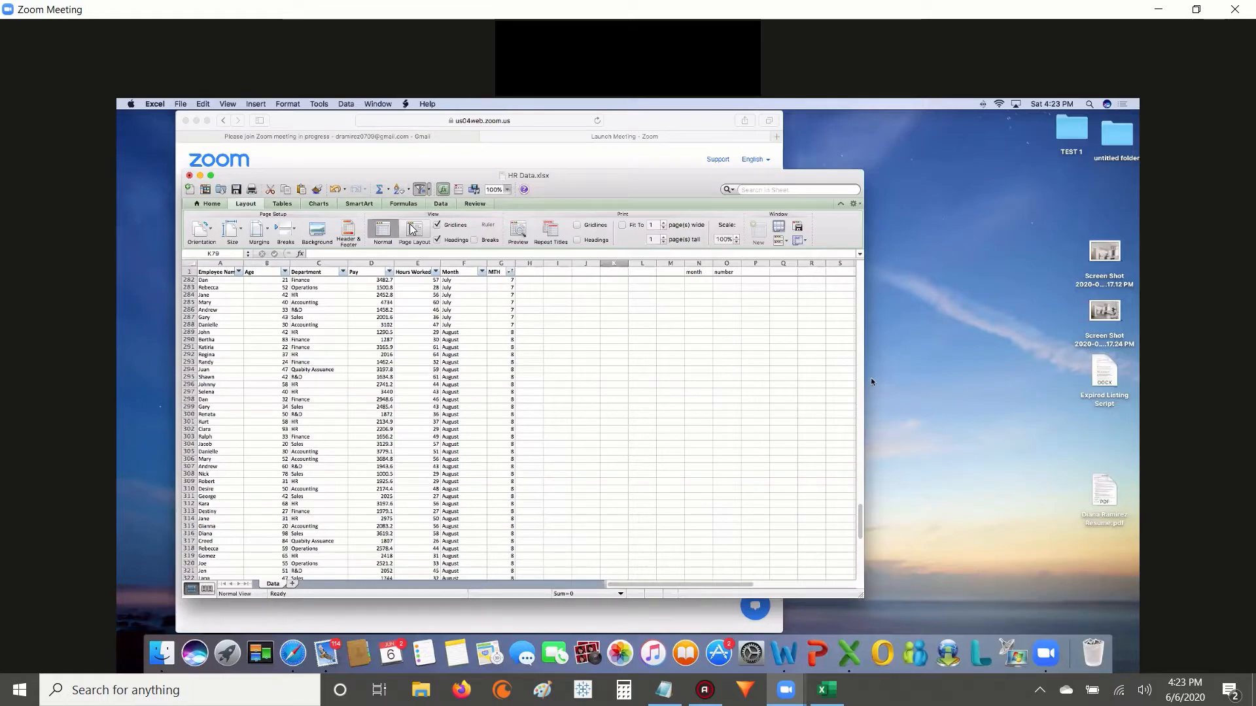
{"action": "left_click_drag", "start_coordinate": [1013, 373], "coordinate": [1137, 367]}
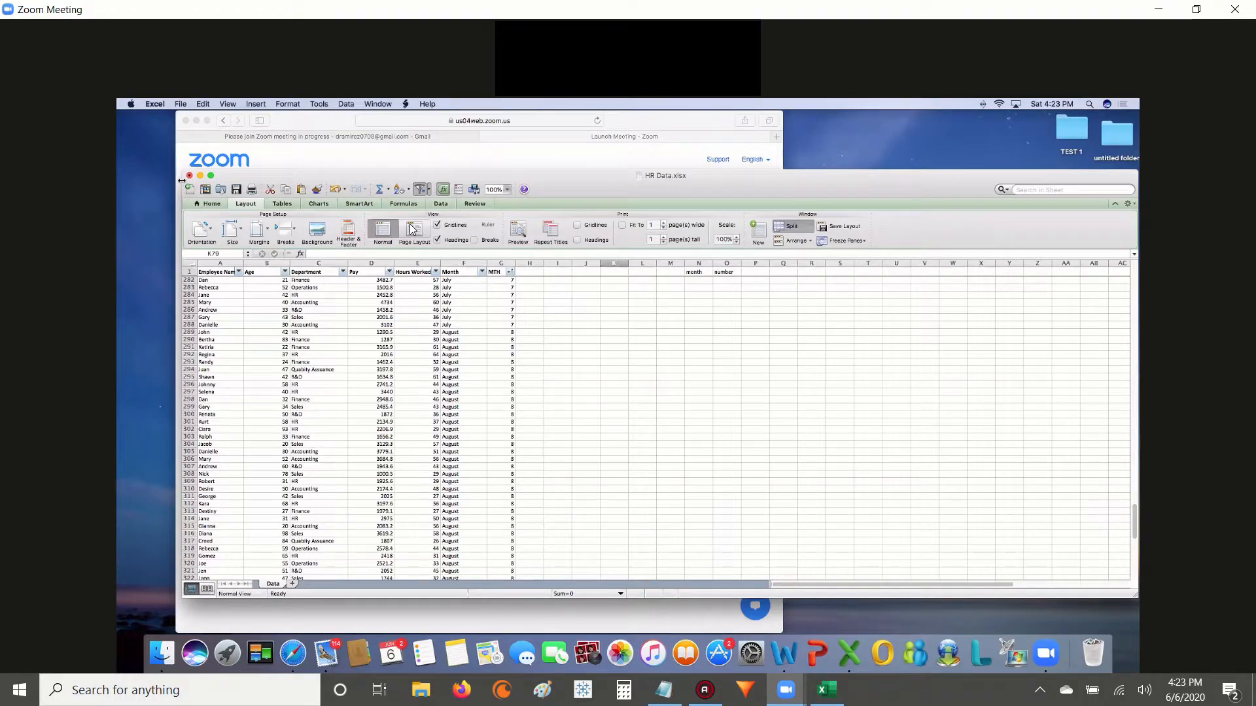
{"action": "left_click_drag", "start_coordinate": [183, 180], "coordinate": [119, 181]}
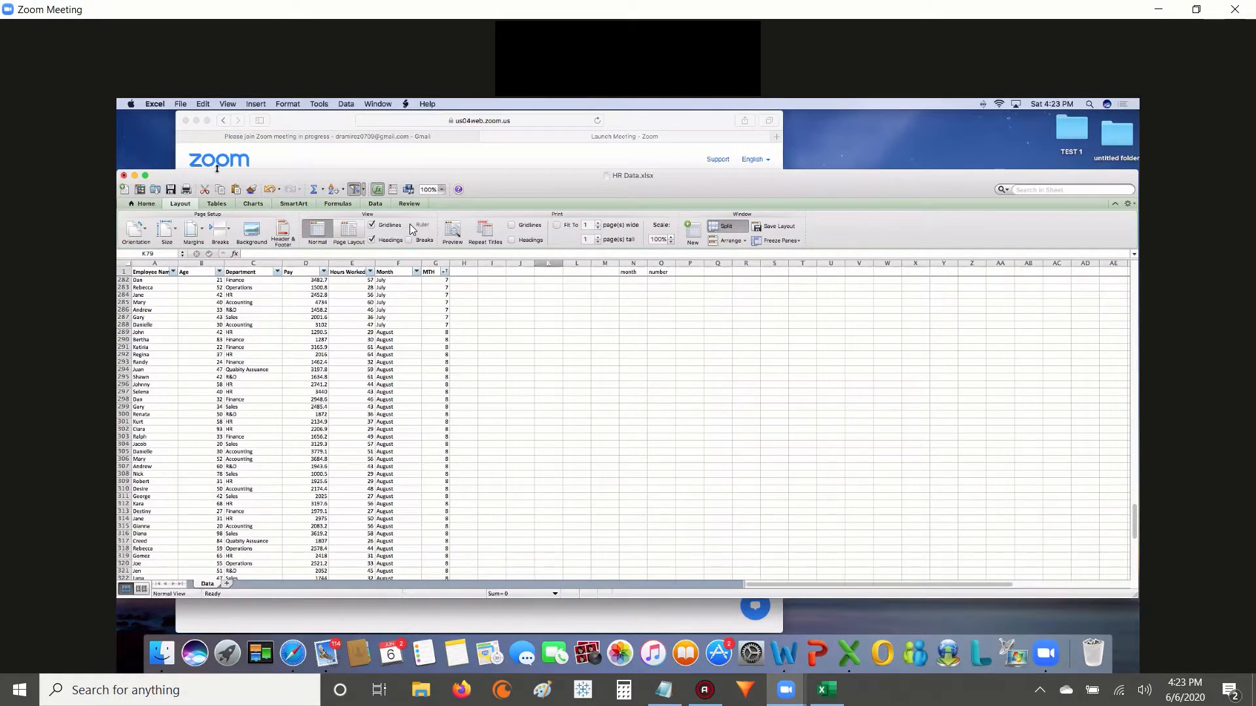
{"action": "left_click_drag", "start_coordinate": [216, 172], "coordinate": [206, 110]}
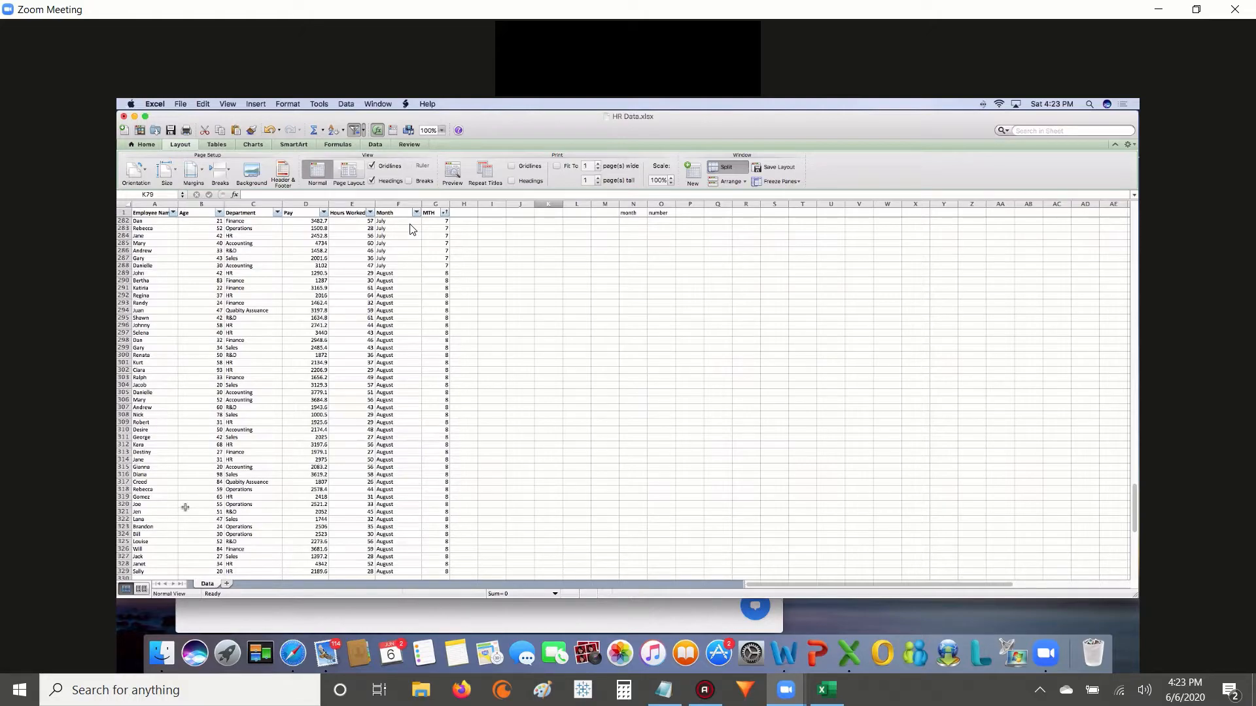
Examine the employee records across the months, from March through the end of the August data.
{"action": "left_click", "coordinate": [164, 481]}
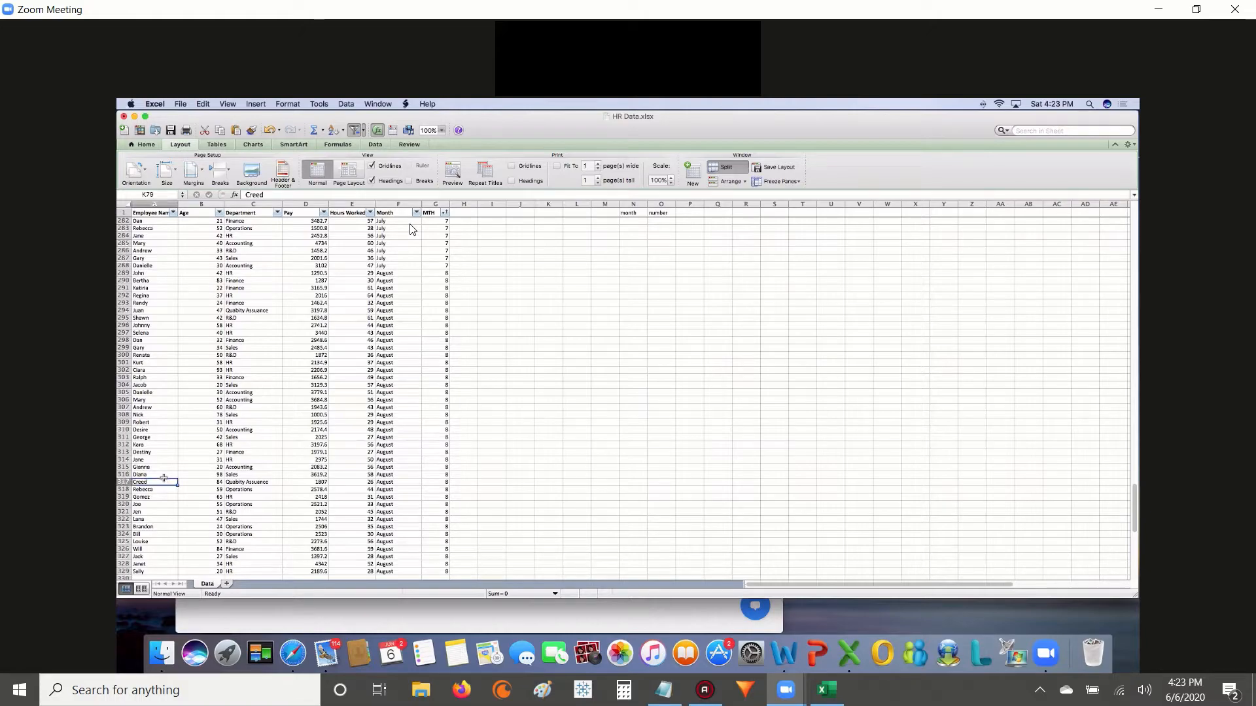
{"action": "left_click", "coordinate": [169, 476]}
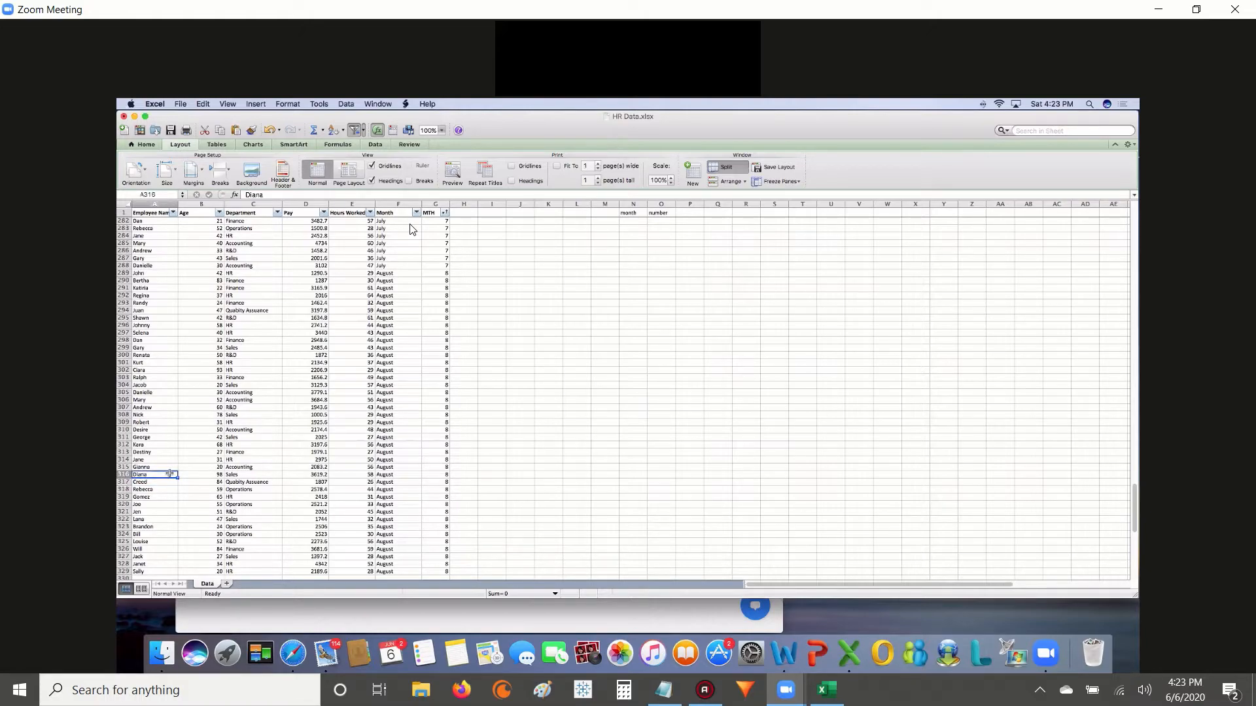
{"action": "scroll", "coordinate": [170, 474], "scroll_direction": "down", "scroll_amount": 1}
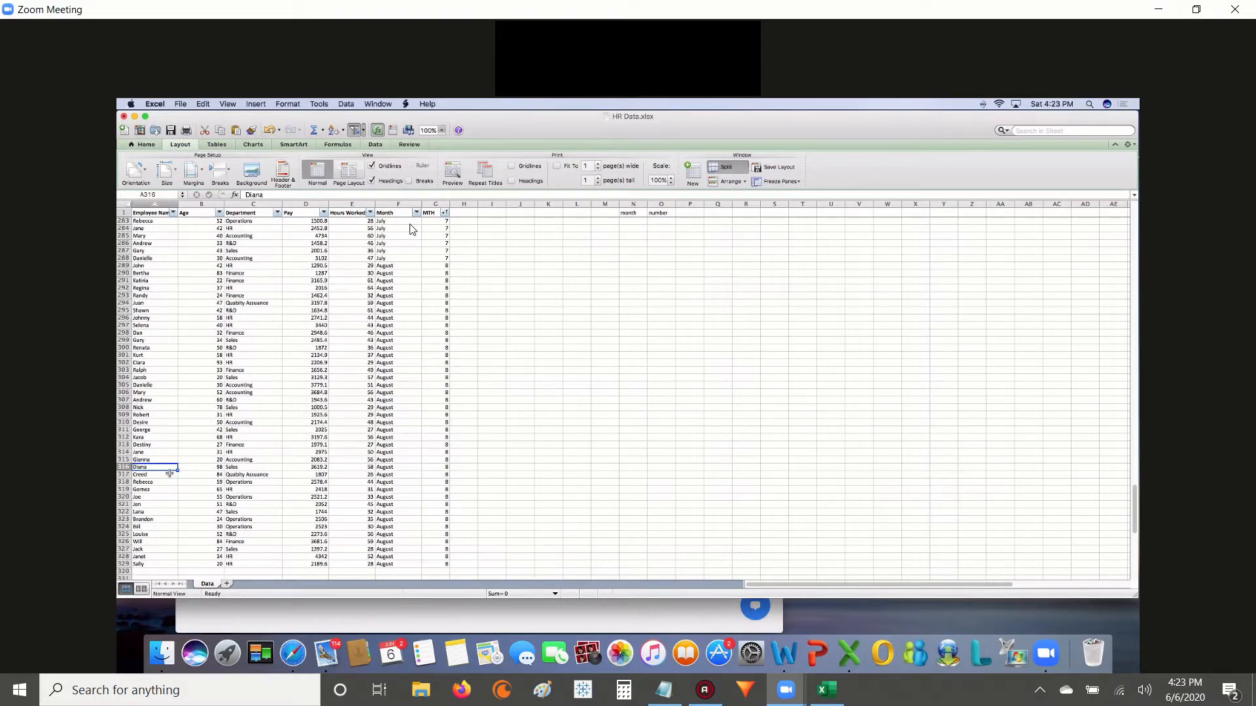
{"action": "scroll", "coordinate": [155, 325], "scroll_direction": "up", "scroll_amount": 6}
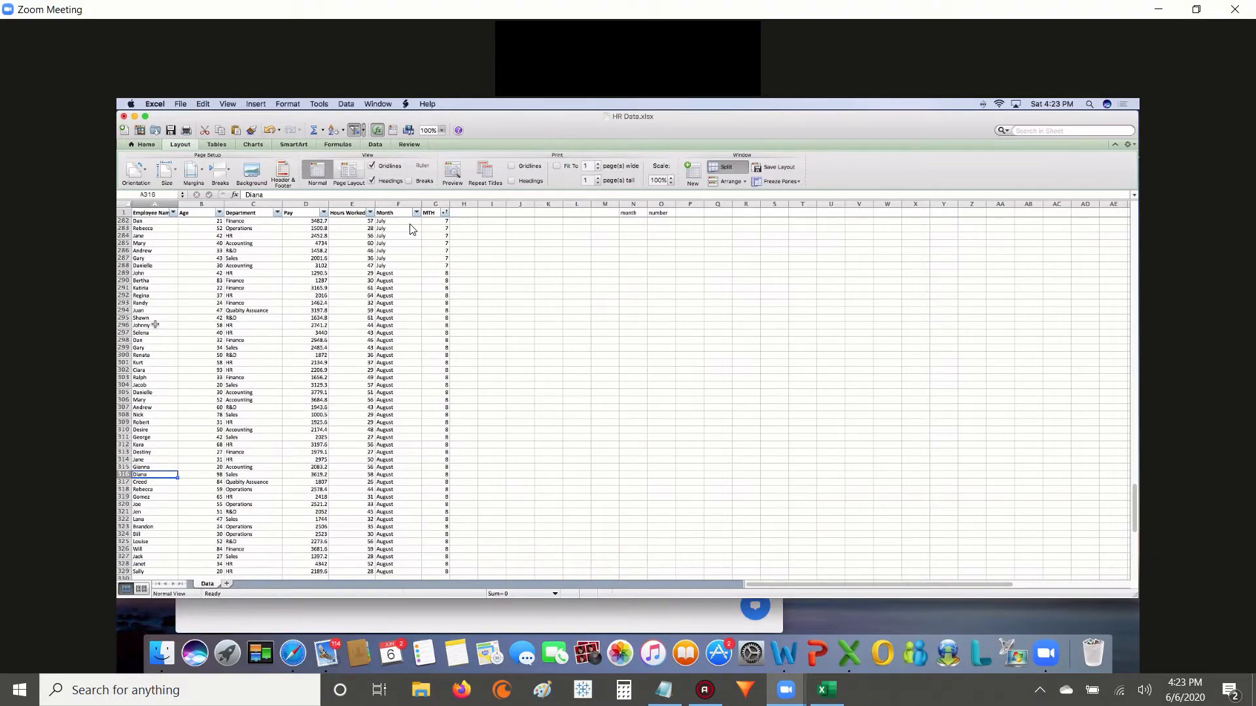
{"action": "scroll", "coordinate": [155, 326], "scroll_direction": "up", "scroll_amount": 1}
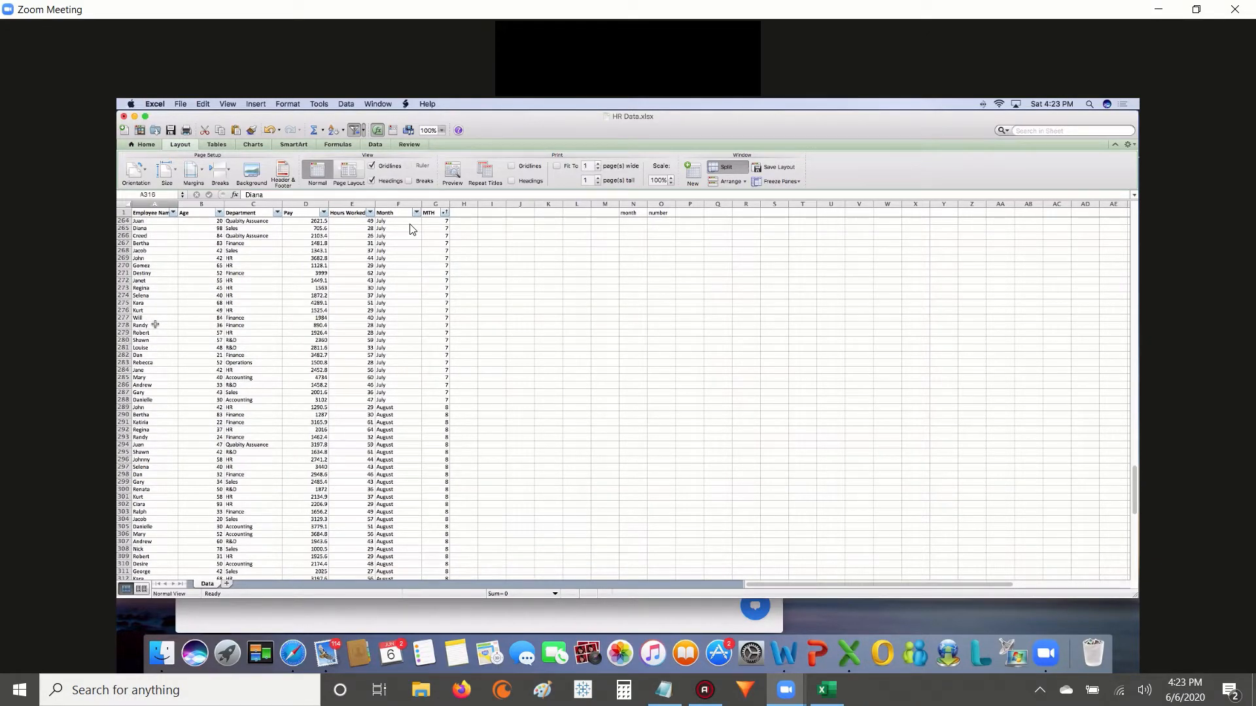
{"action": "scroll", "coordinate": [155, 325], "scroll_direction": "up", "scroll_amount": 20}
{"action": "scroll", "coordinate": [158, 327], "scroll_direction": "up", "scroll_amount": 20}
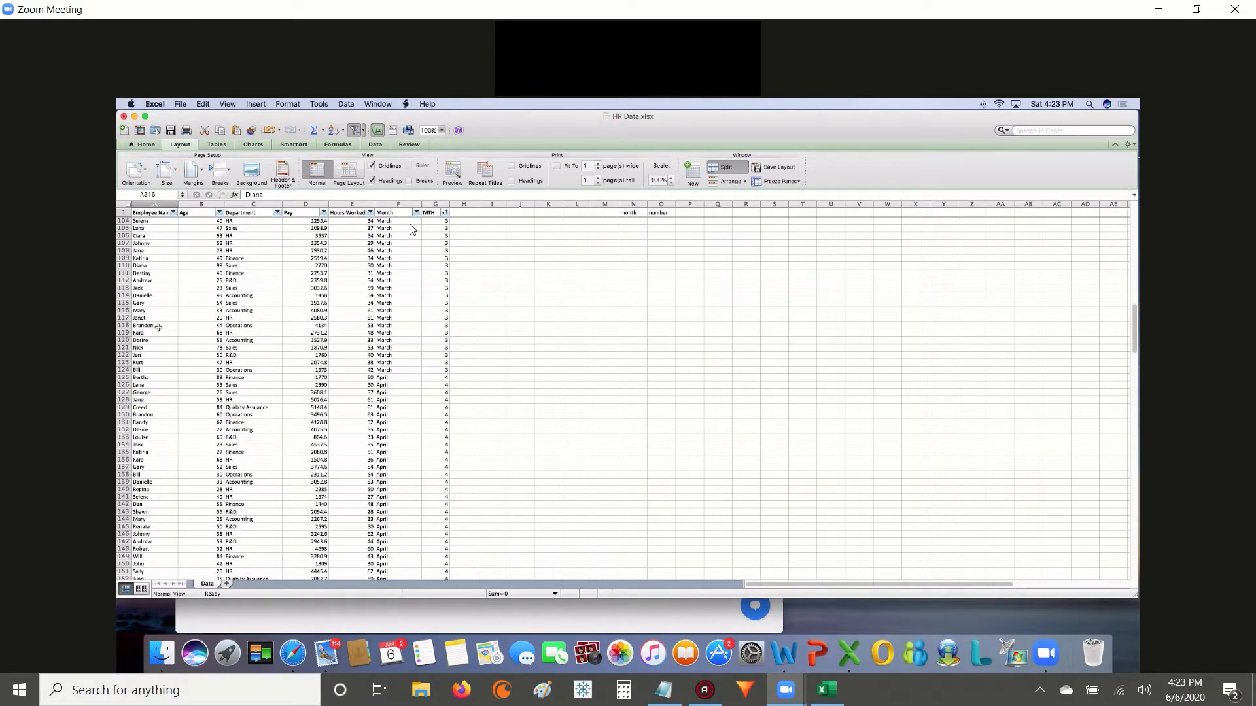
{"action": "scroll", "coordinate": [158, 327], "scroll_direction": "up", "scroll_amount": 5}
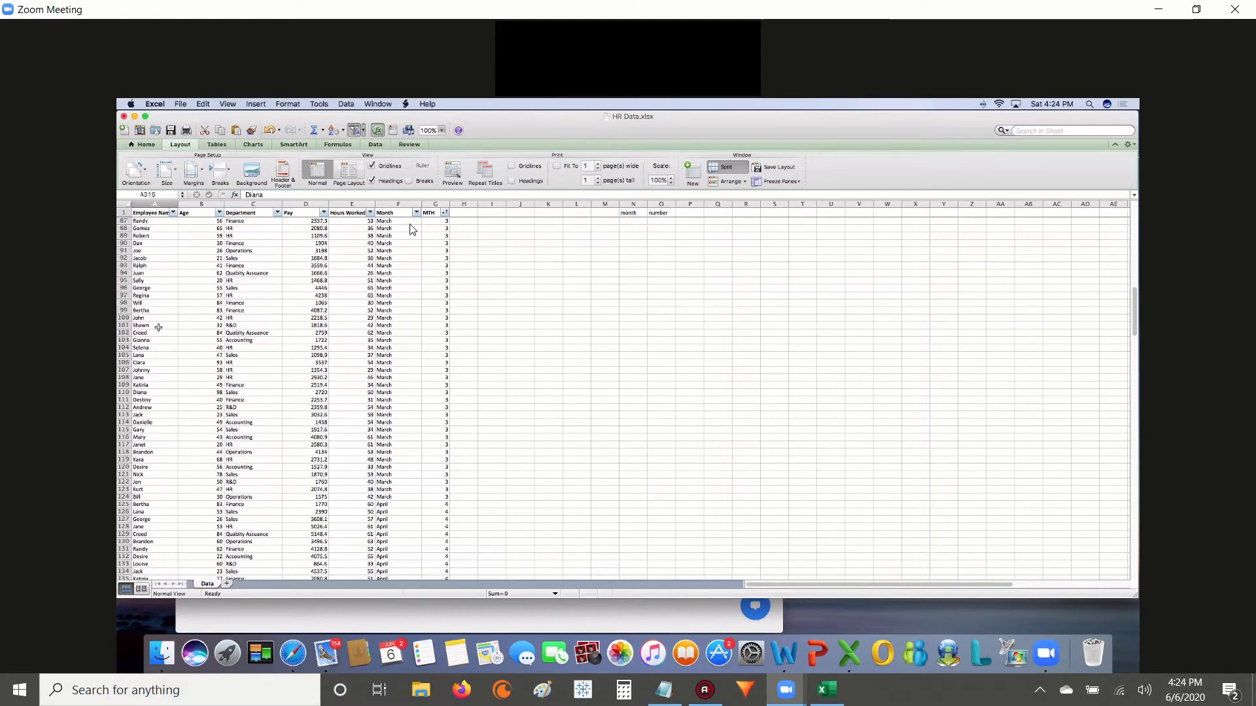
{"action": "scroll", "coordinate": [158, 327], "scroll_direction": "down", "scroll_amount": 20}
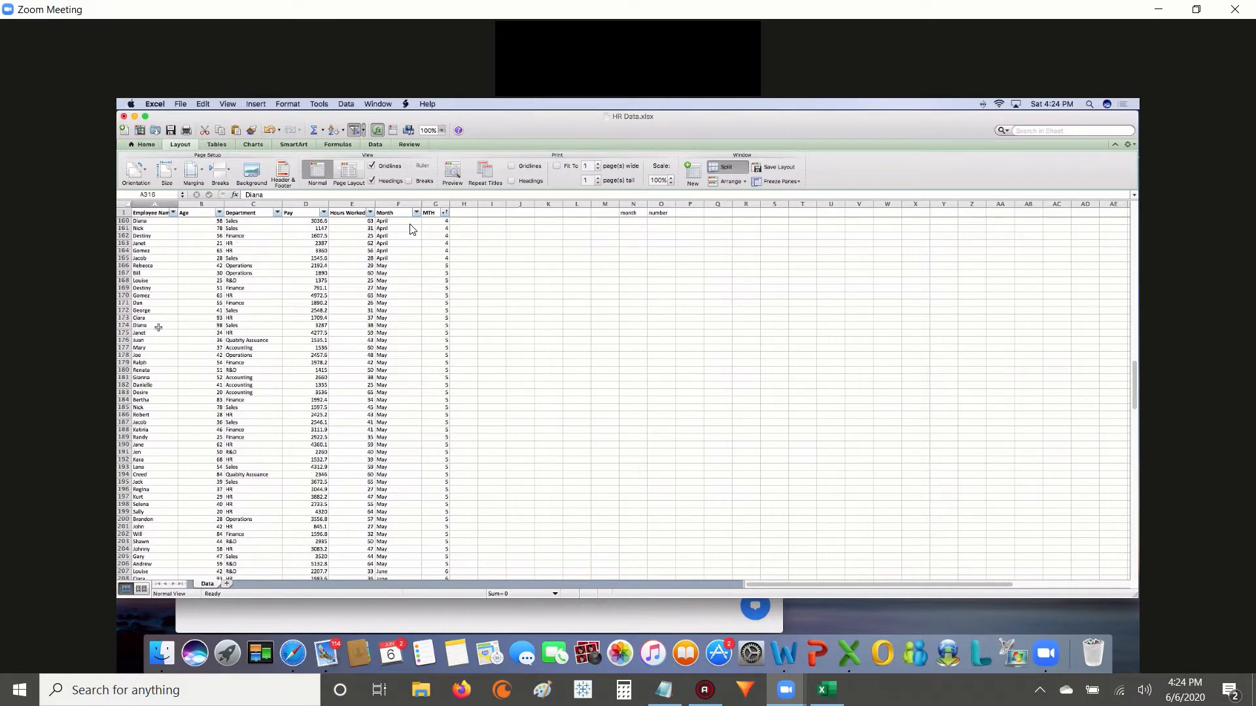
{"action": "scroll", "coordinate": [158, 327], "scroll_direction": "down", "scroll_amount": 20}
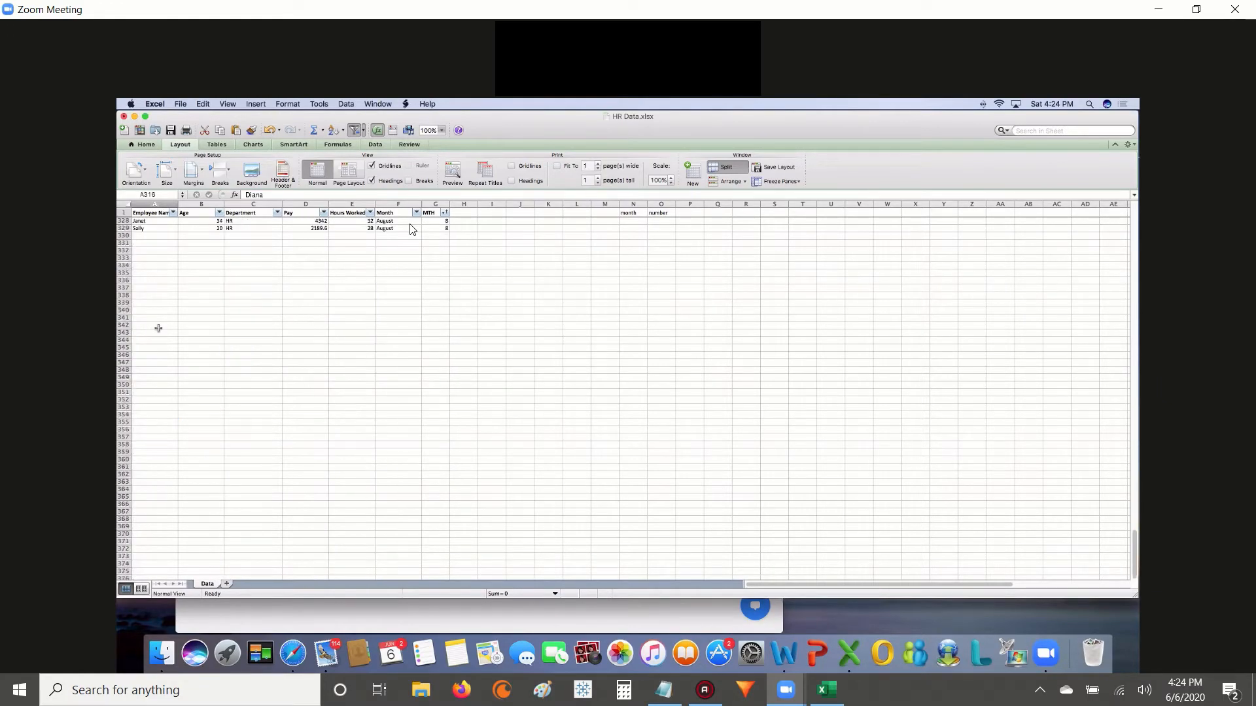
{"action": "scroll", "coordinate": [158, 328], "scroll_direction": "up", "scroll_amount": 20}
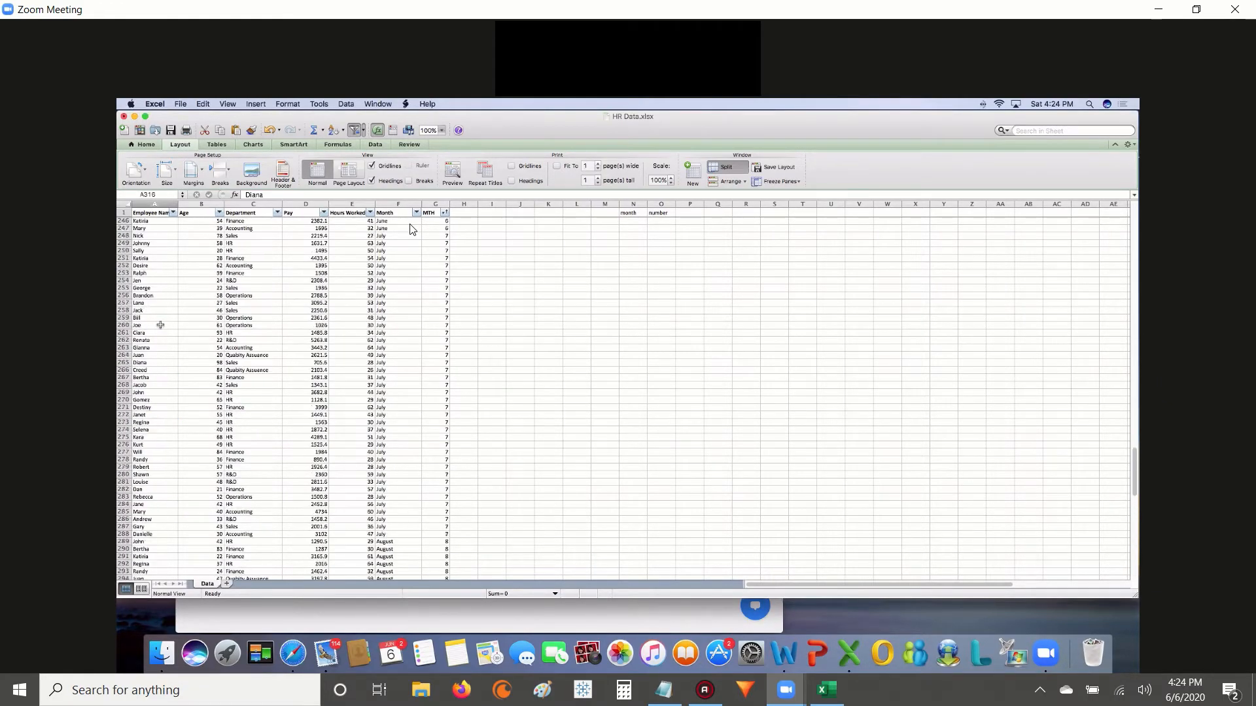
{"action": "scroll", "coordinate": [160, 325], "scroll_direction": "up", "scroll_amount": 20}
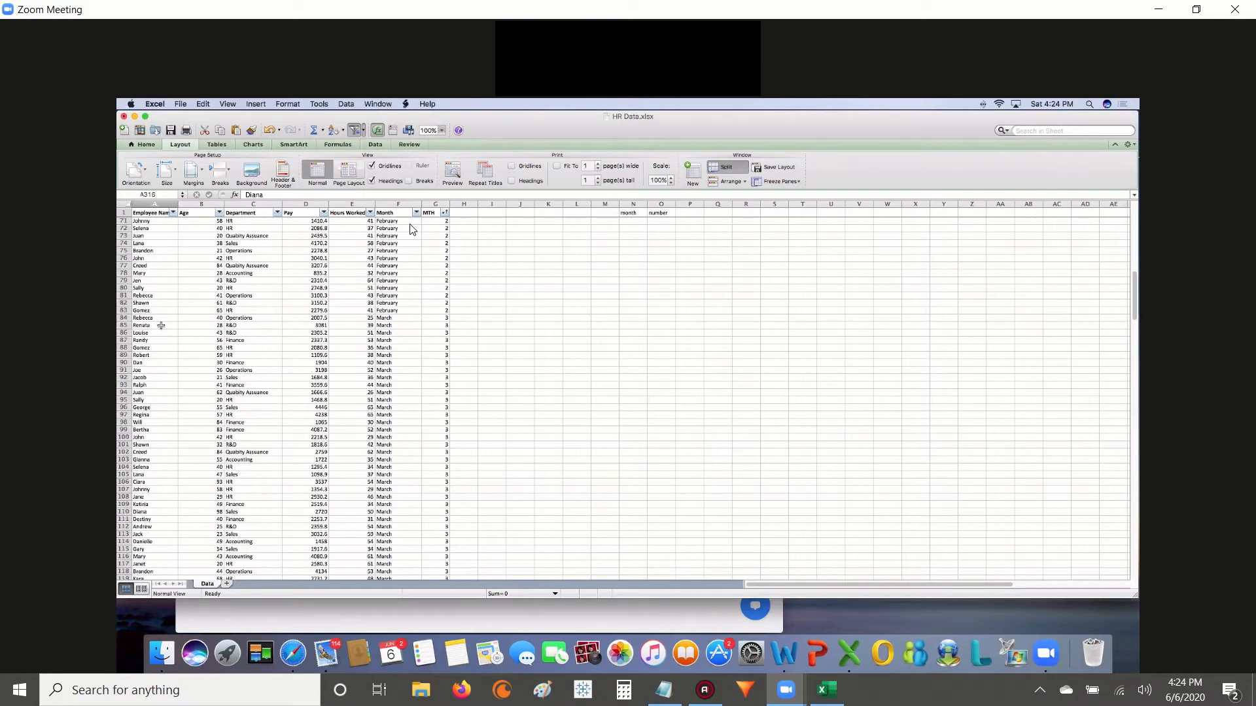
{"action": "scroll", "coordinate": [161, 325], "scroll_direction": "up", "scroll_amount": 20}
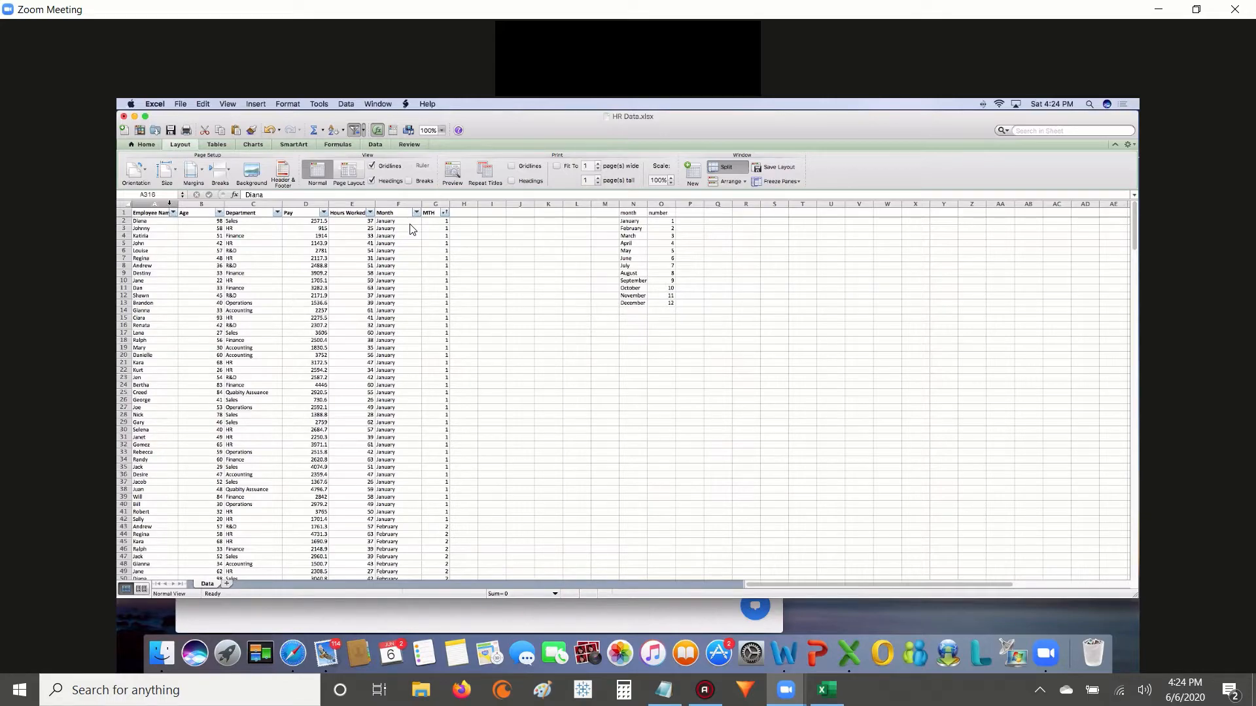
{"action": "left_click", "coordinate": [169, 203]}
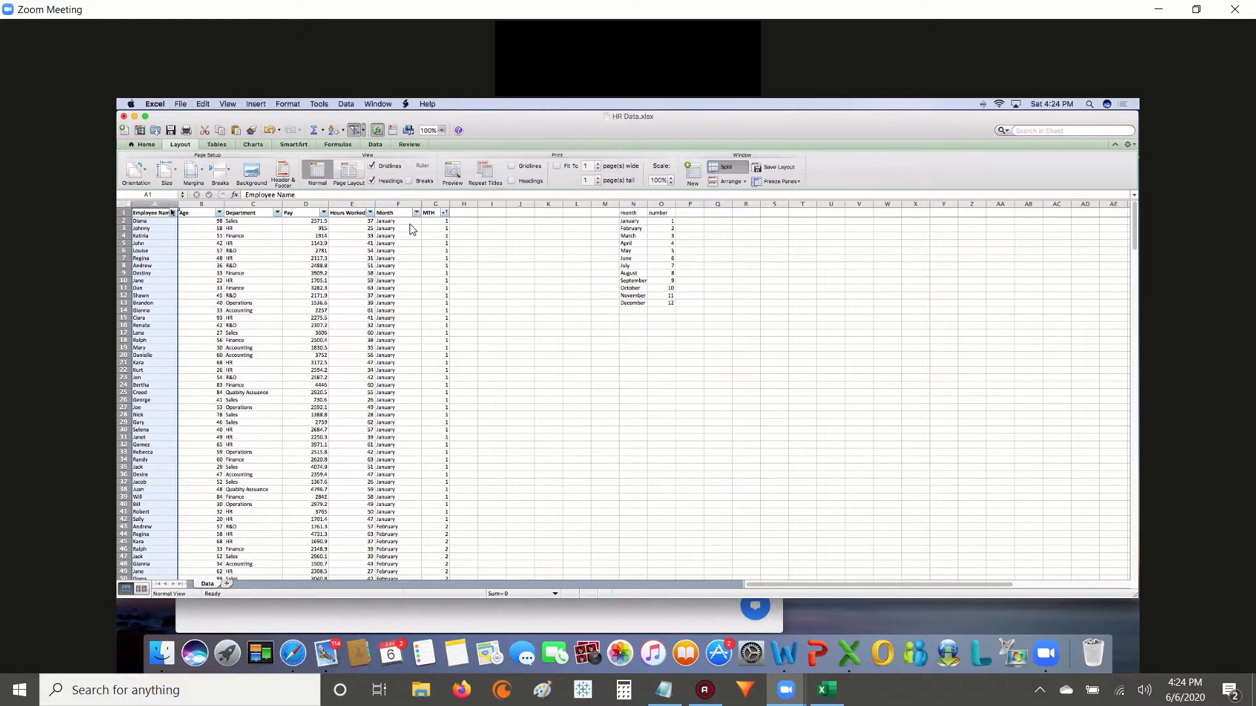
{"action": "left_click", "coordinate": [378, 144]}
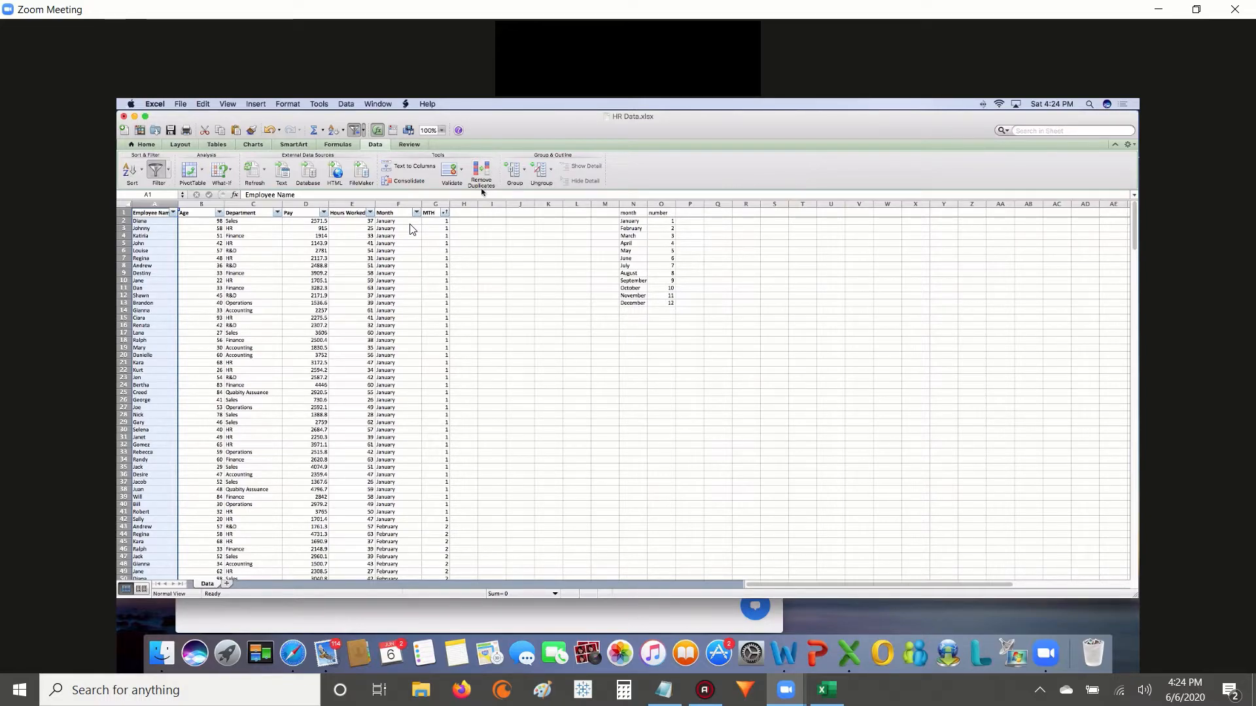
{"action": "left_click", "coordinate": [171, 174]}
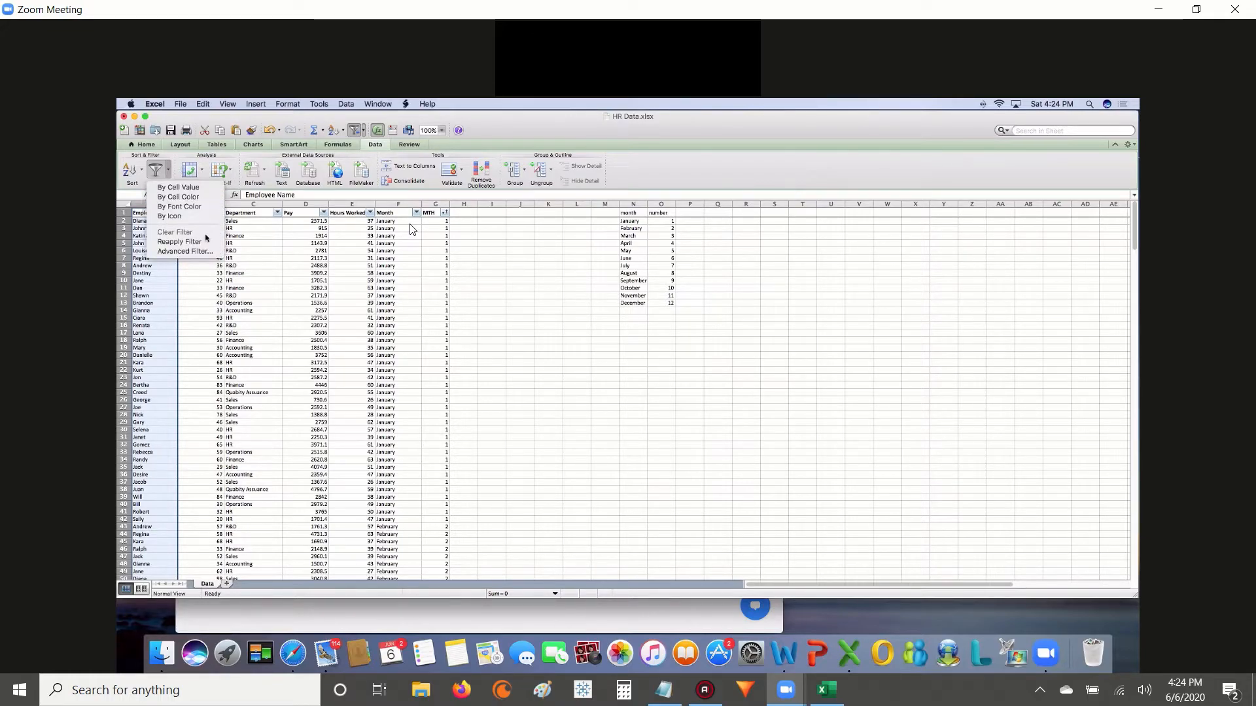
{"action": "left_click", "coordinate": [206, 243]}
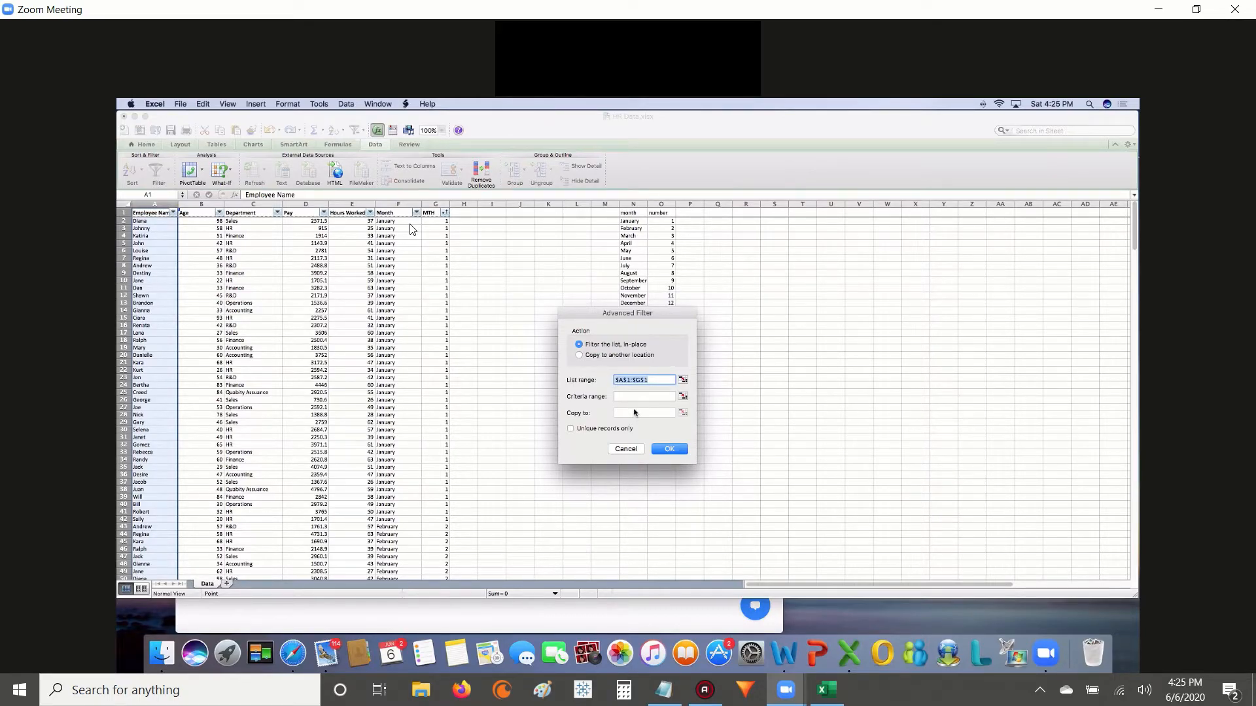
{"action": "left_click", "coordinate": [631, 449]}
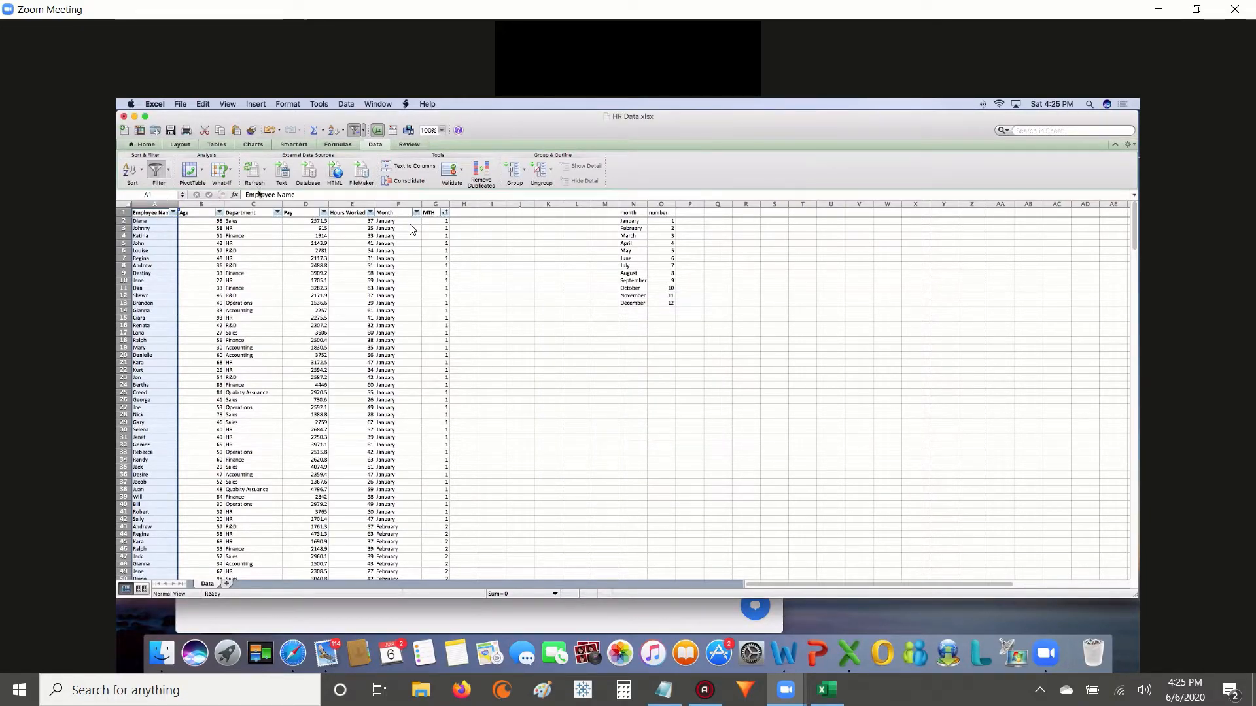
Try to set up an advanced filter on Employee Name list range A1:A329 that copies to another location.
{"action": "left_click", "coordinate": [168, 175]}
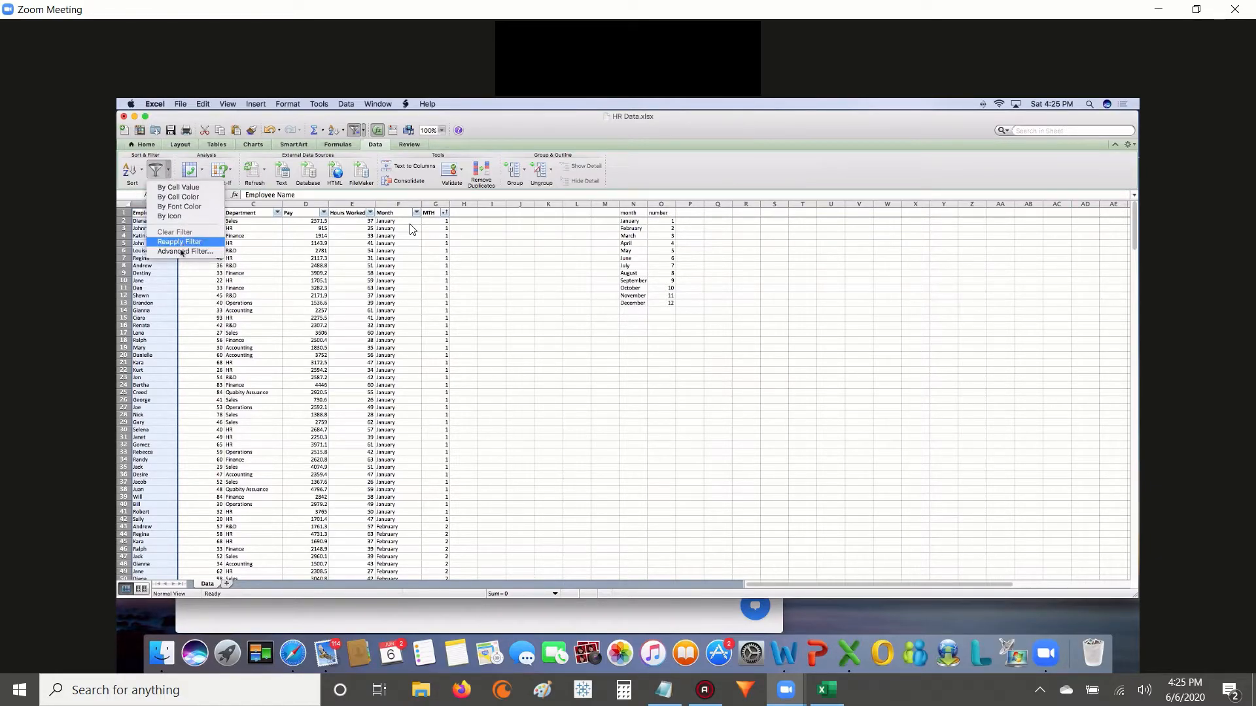
{"action": "left_click", "coordinate": [180, 252]}
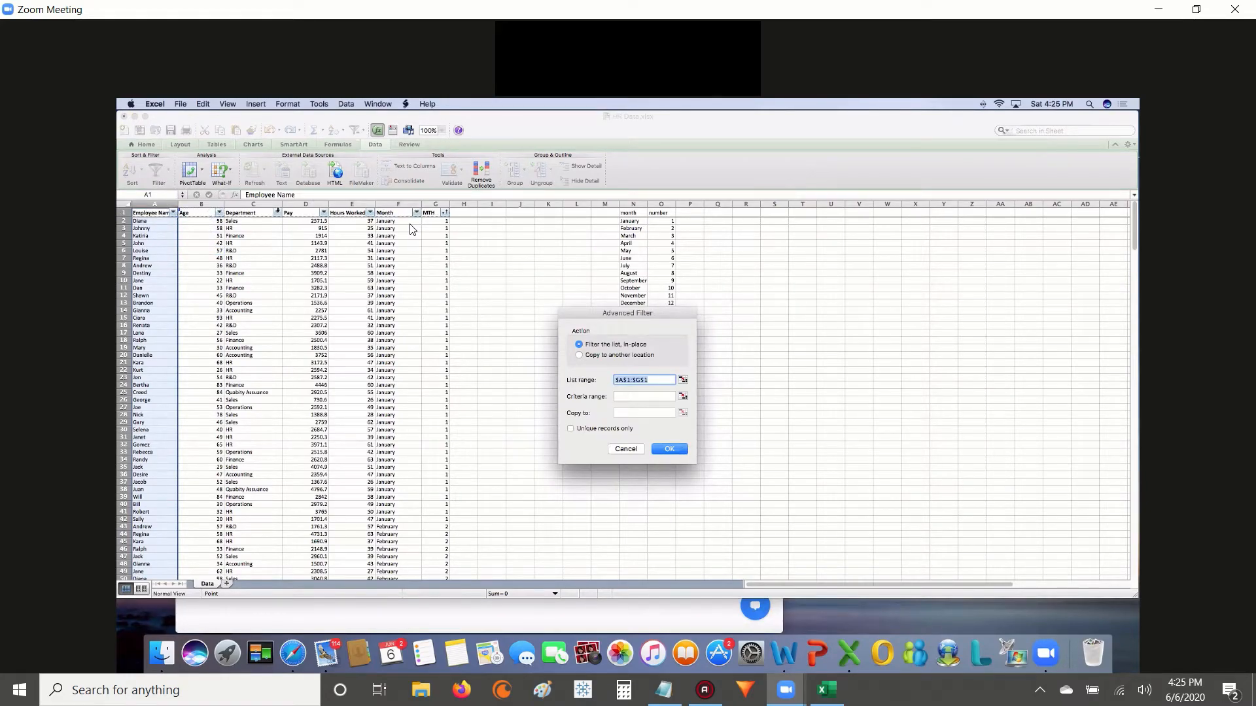
{"action": "left_click", "coordinate": [656, 379]}
{"action": "key", "text": "BackSpace"}
{"action": "key", "text": "BackSpace"}
{"action": "left_click", "coordinate": [155, 212]}
{"action": "left_click_drag", "start_coordinate": [156, 212], "coordinate": [150, 399]}
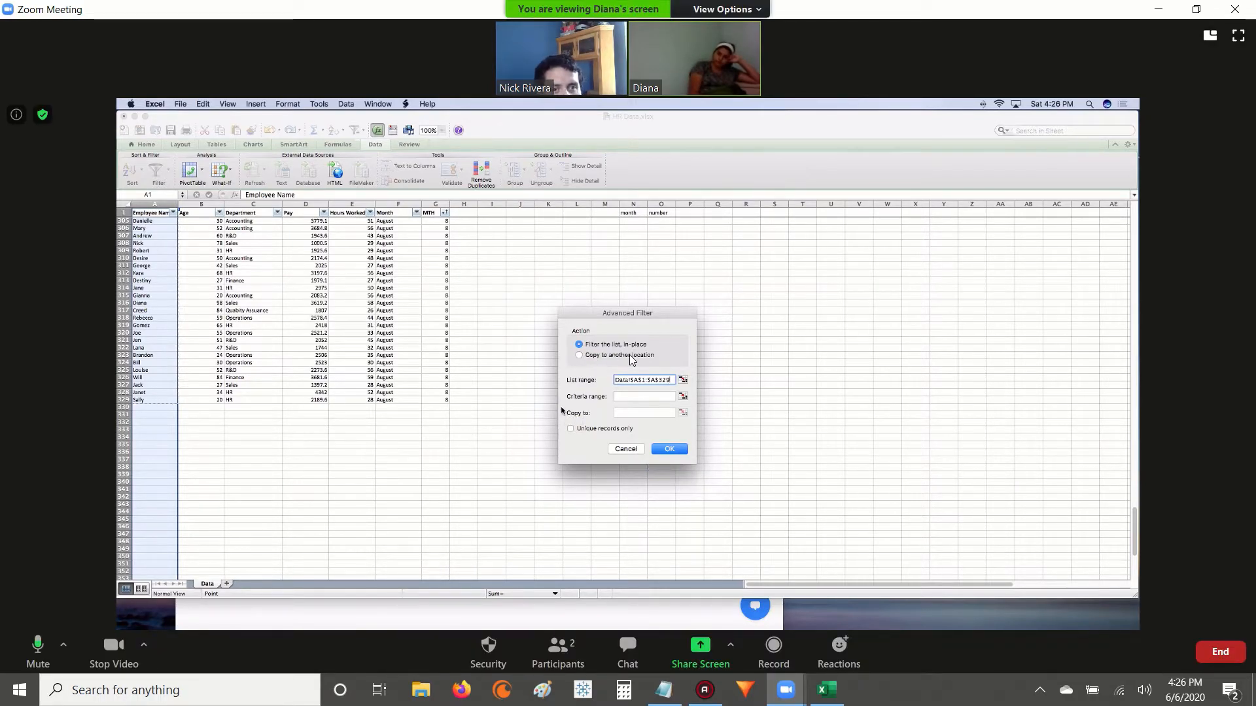
{"action": "left_click", "coordinate": [594, 359]}
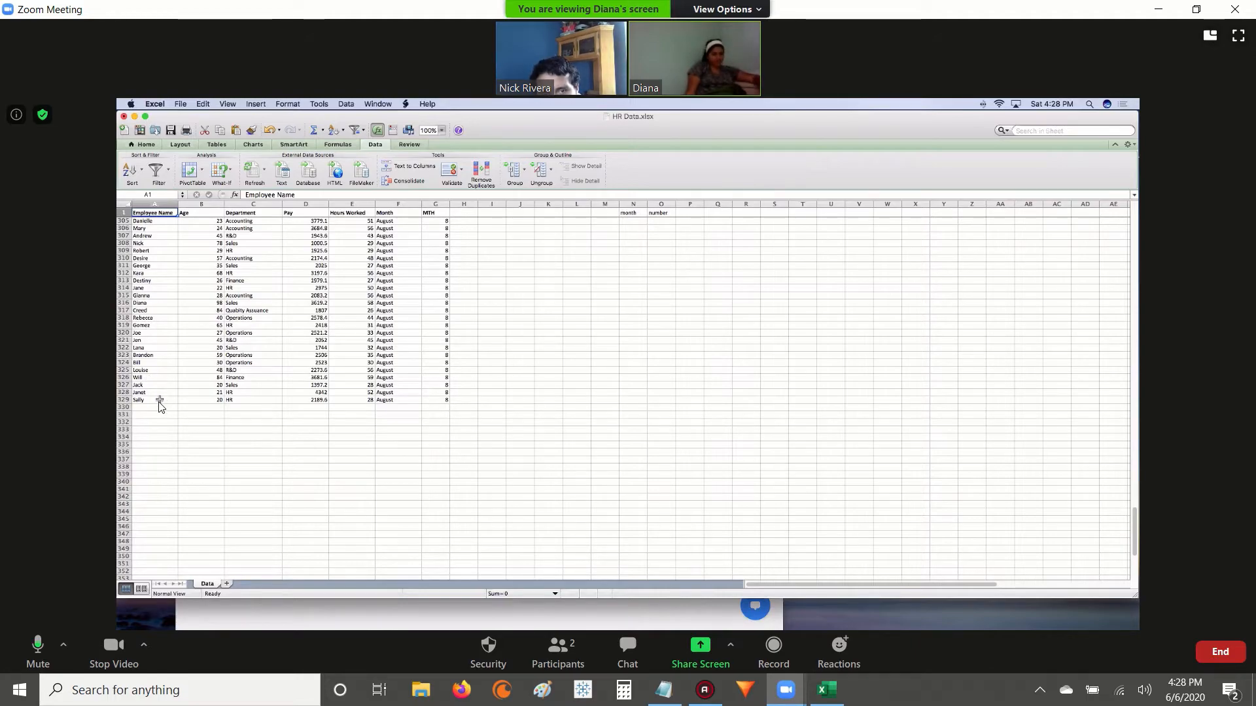
Extract the unique employee names from A1:A329 into column R with an advanced filter that copies to another location.
{"action": "left_click", "coordinate": [160, 399], "text": "shift"}
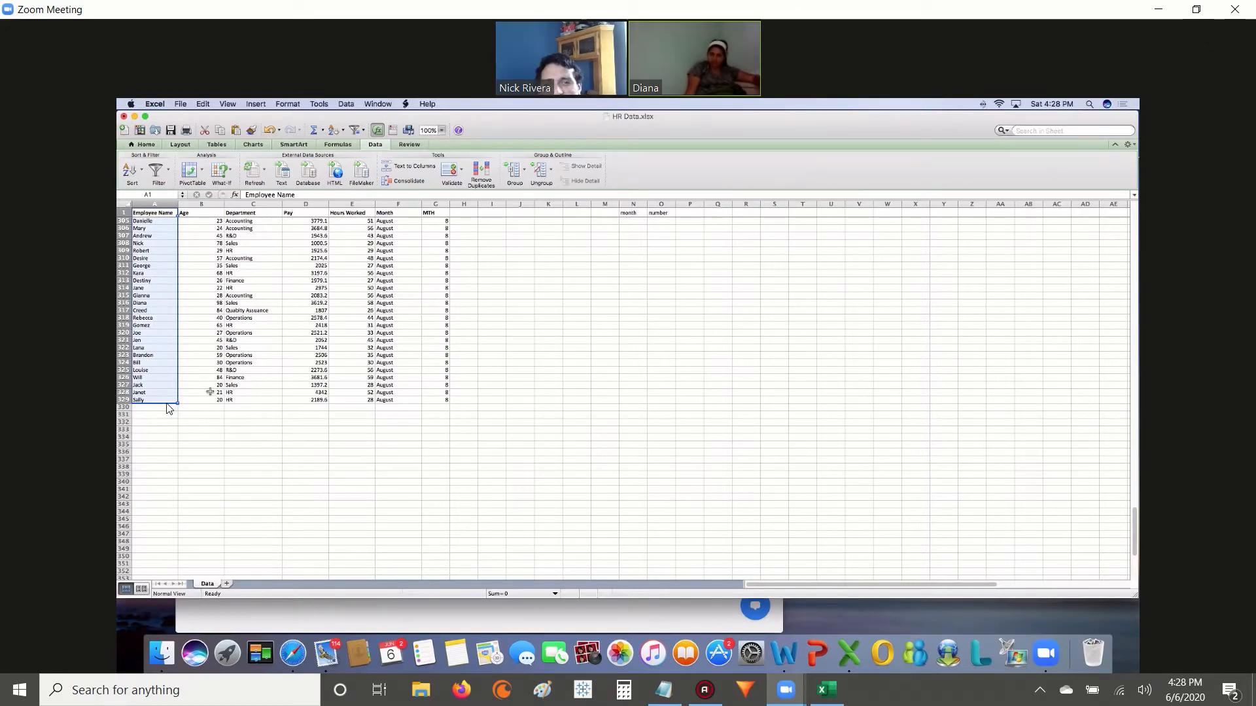
{"action": "left_click", "coordinate": [171, 169]}
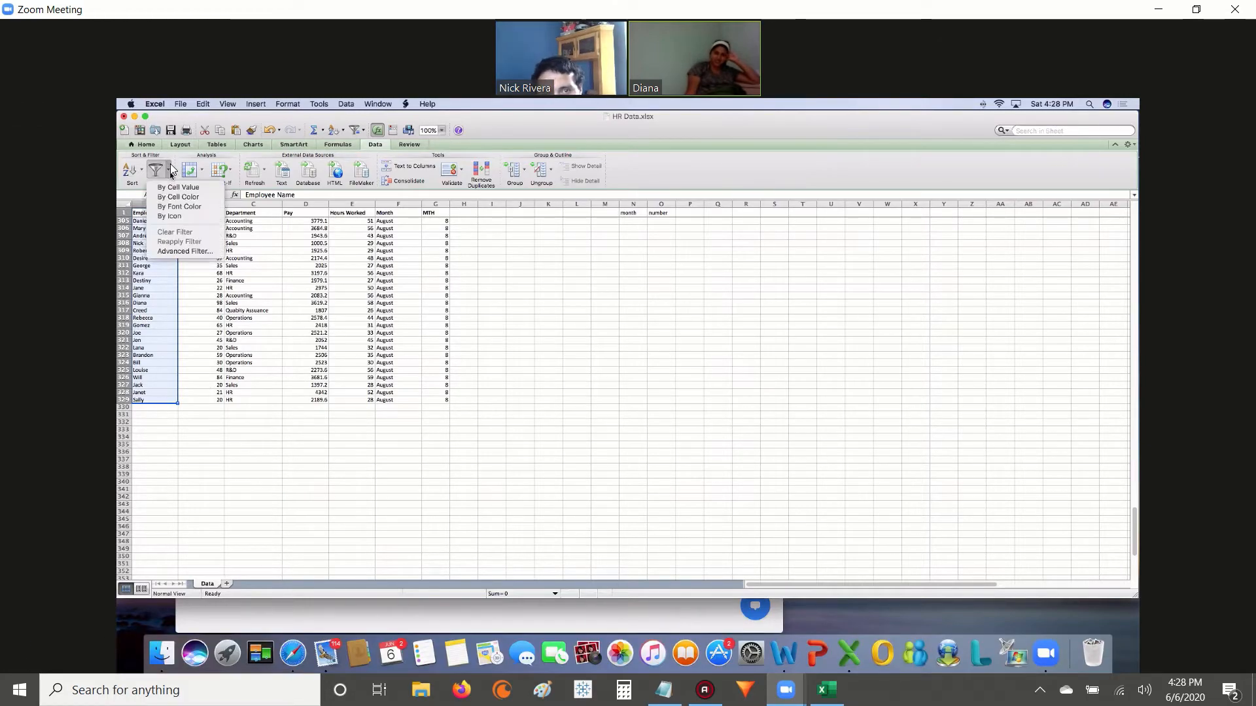
{"action": "left_click", "coordinate": [188, 252]}
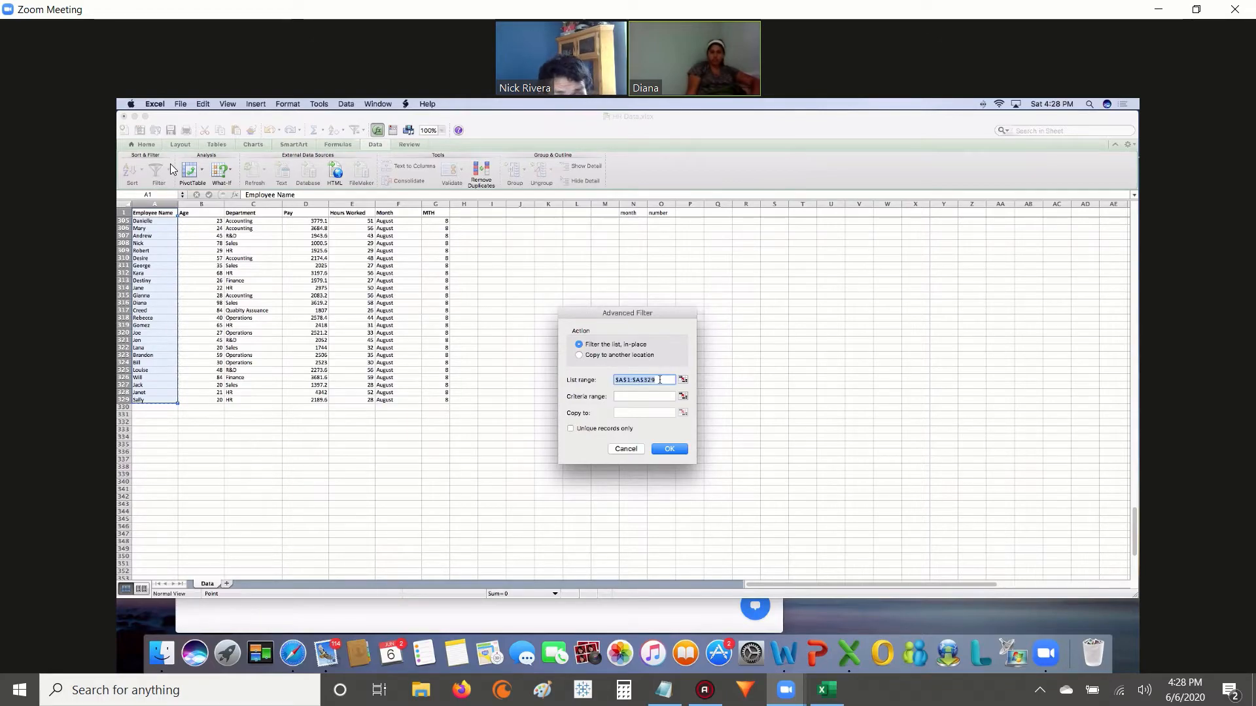
{"action": "left_click", "coordinate": [579, 356]}
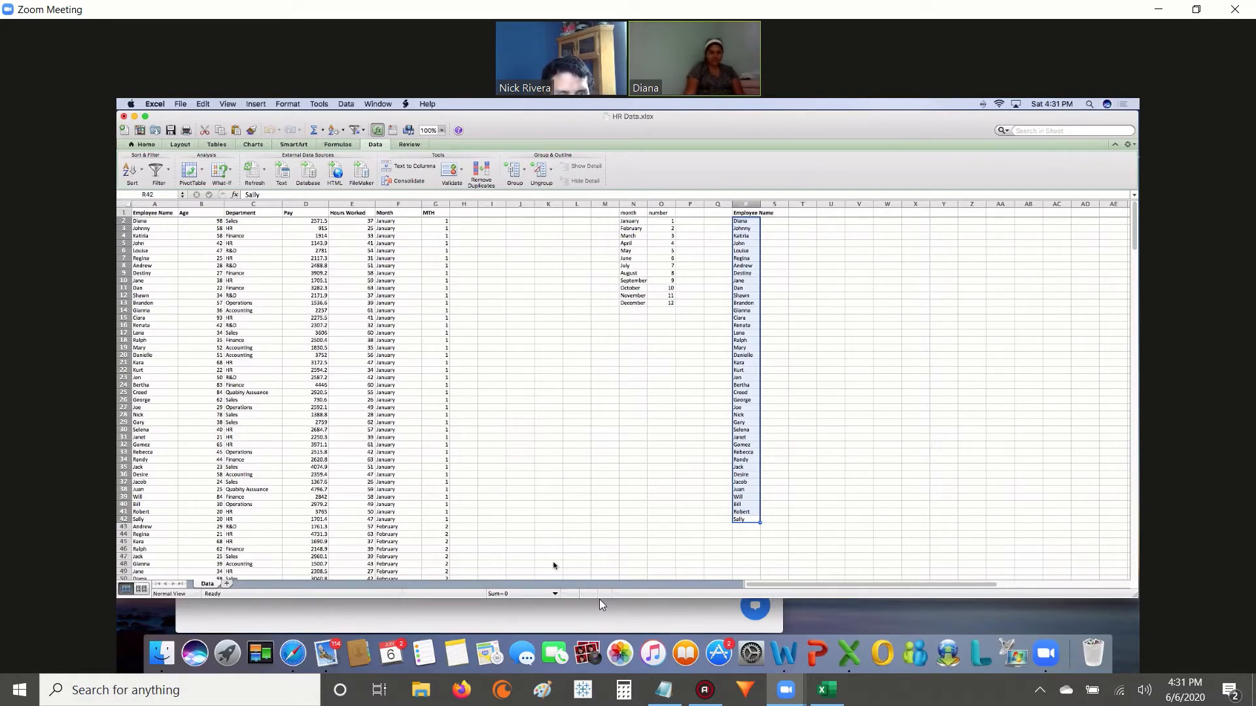
Take control of the shared screen and stop the participant's screen sharing in the meeting.
{"action": "mouse_move", "coordinate": [599, 600]}
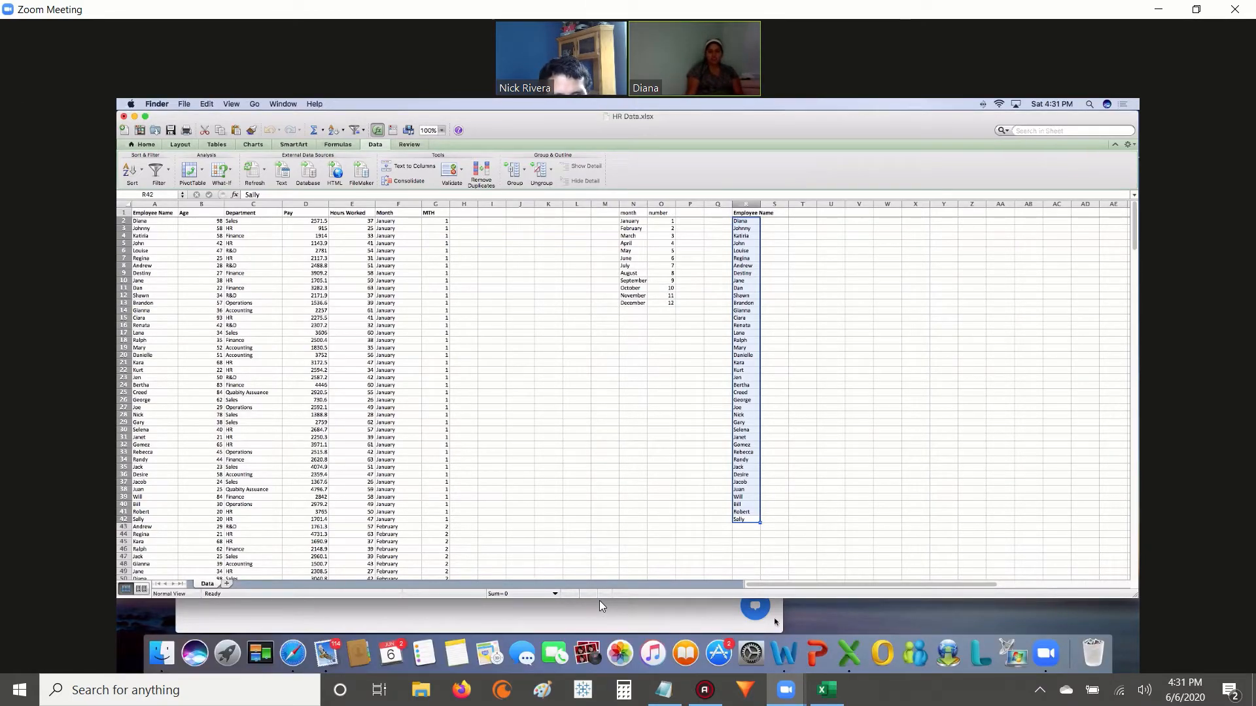
{"action": "mouse_move", "coordinate": [588, 557]}
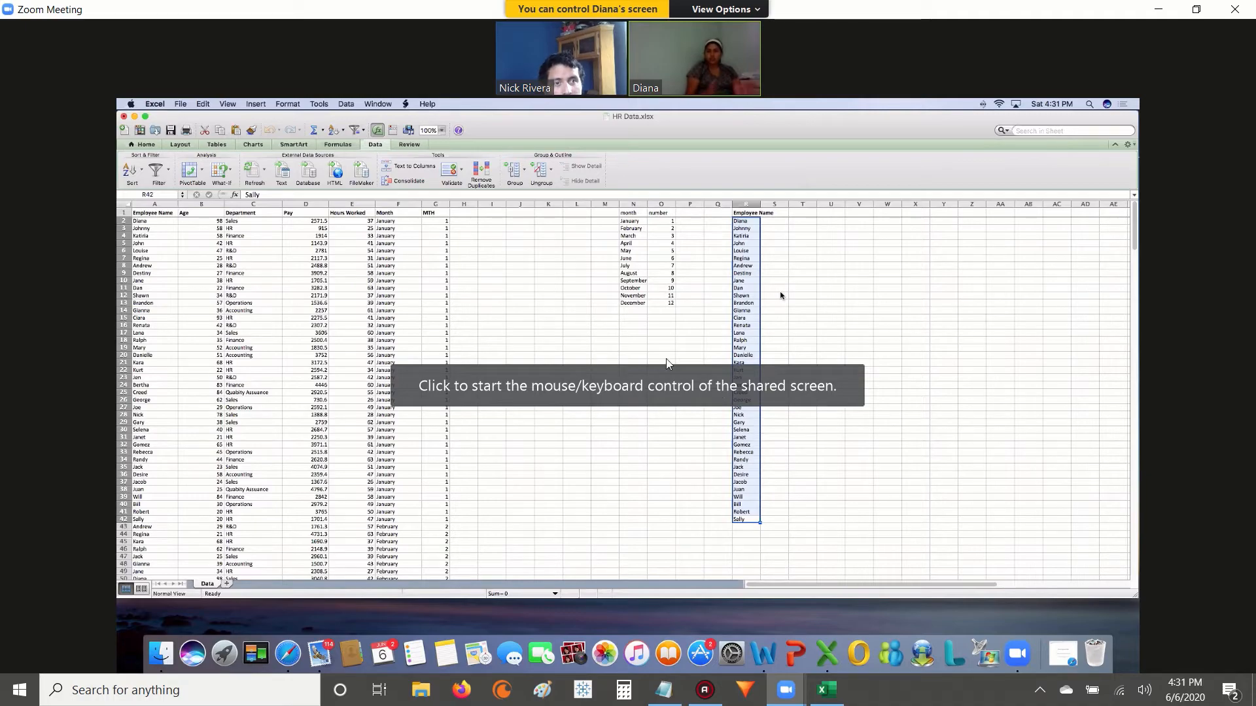
{"action": "left_click", "coordinate": [693, 426]}
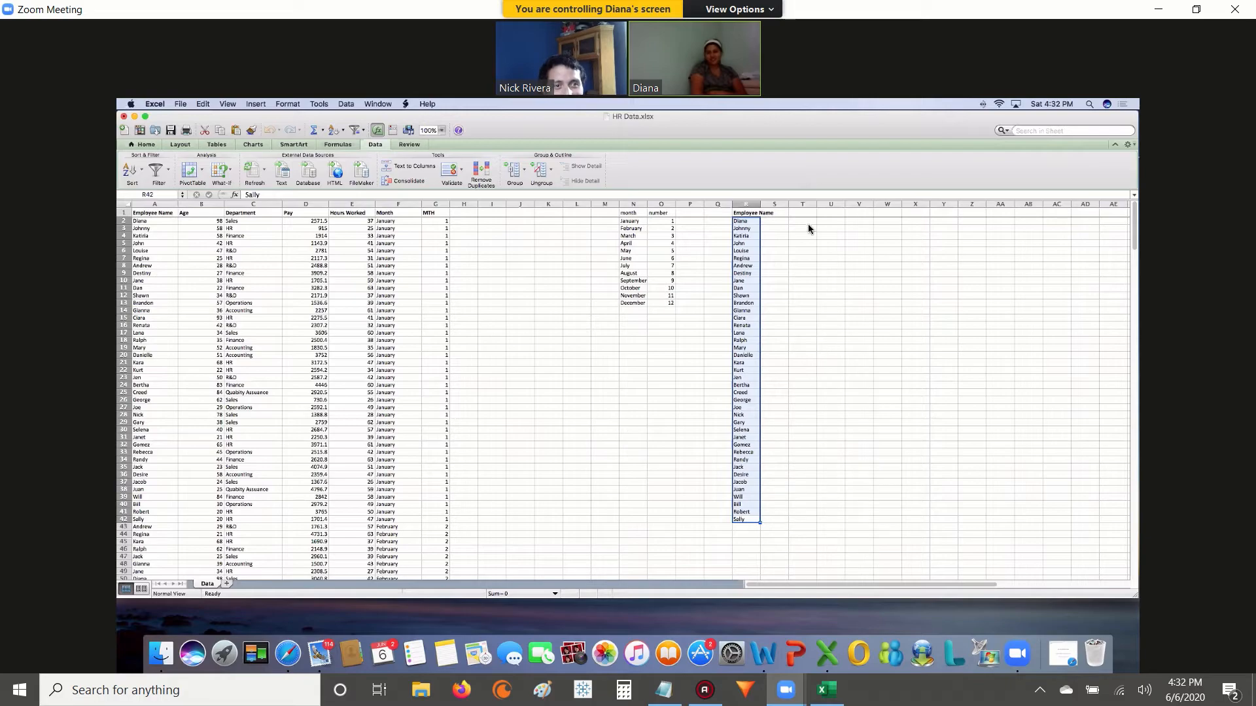
{"action": "left_click", "coordinate": [749, 10]}
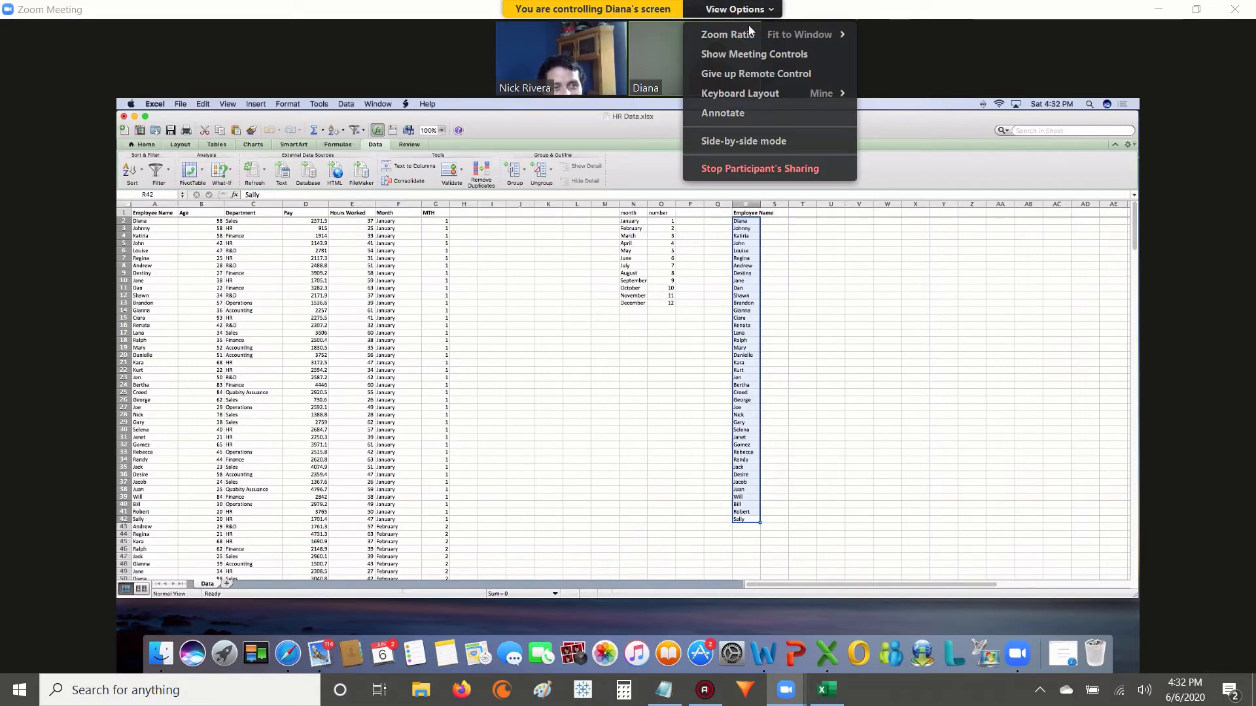
{"action": "left_click", "coordinate": [733, 263]}
{"action": "left_click", "coordinate": [736, 10]}
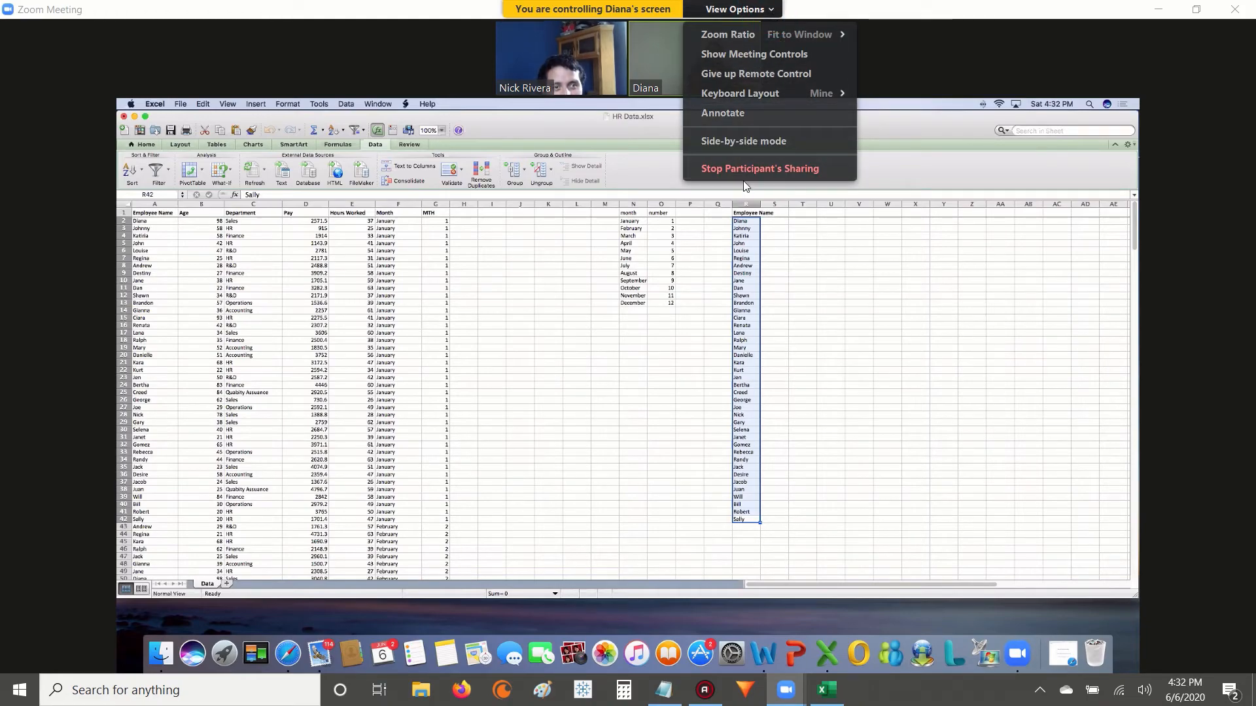
{"action": "left_click", "coordinate": [757, 168]}
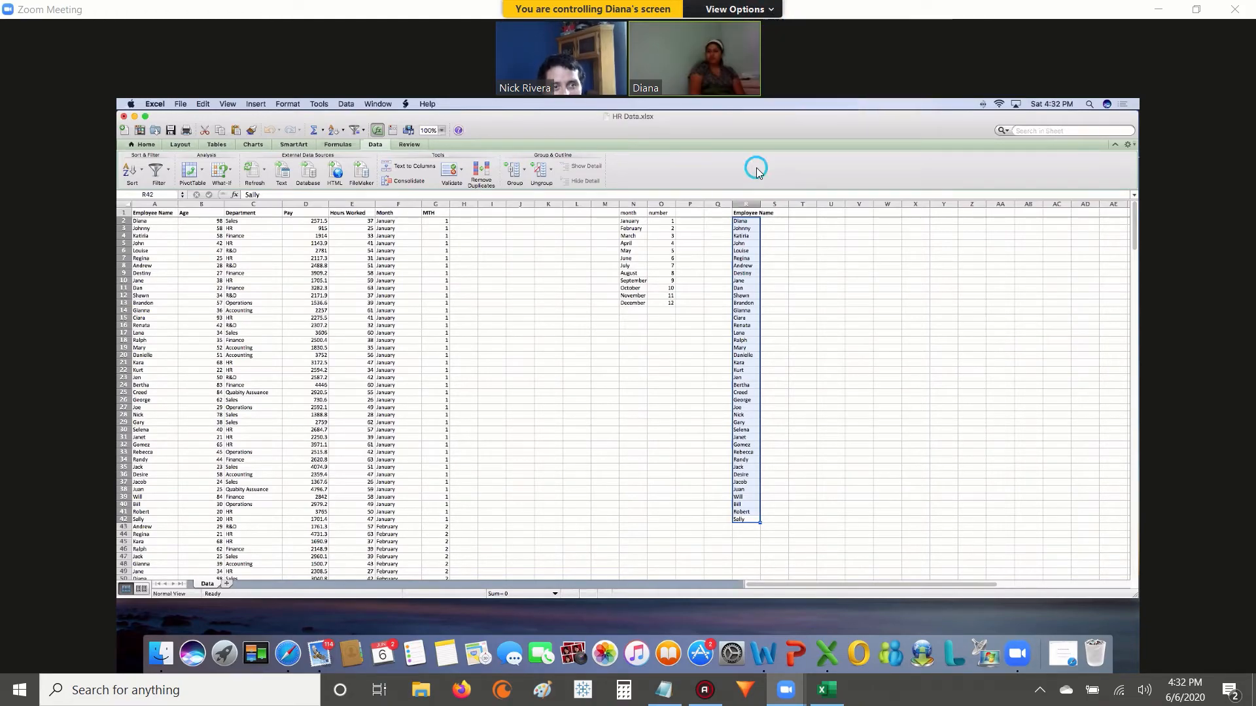
Bring up the local HR Data workbook in Excel and share the entire screen in the Zoom meeting.
{"action": "left_click", "coordinate": [826, 694]}
{"action": "left_click", "coordinate": [531, 320]}
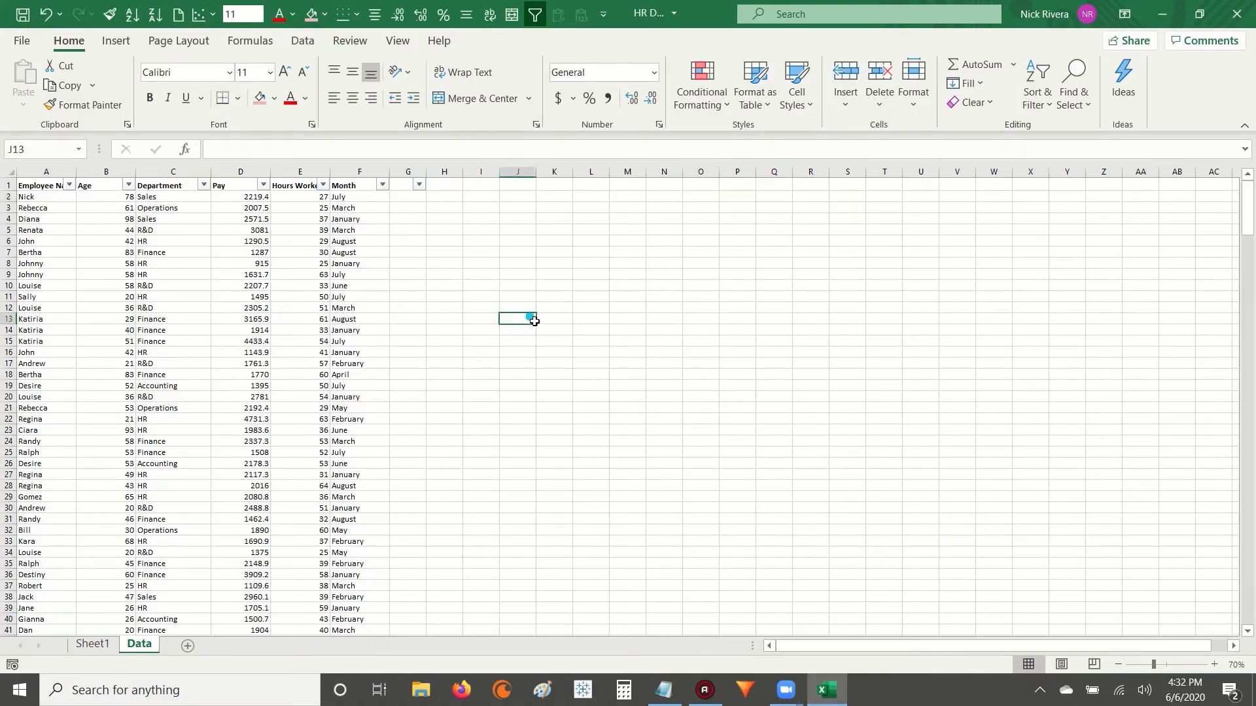
{"action": "left_click", "coordinate": [347, 264]}
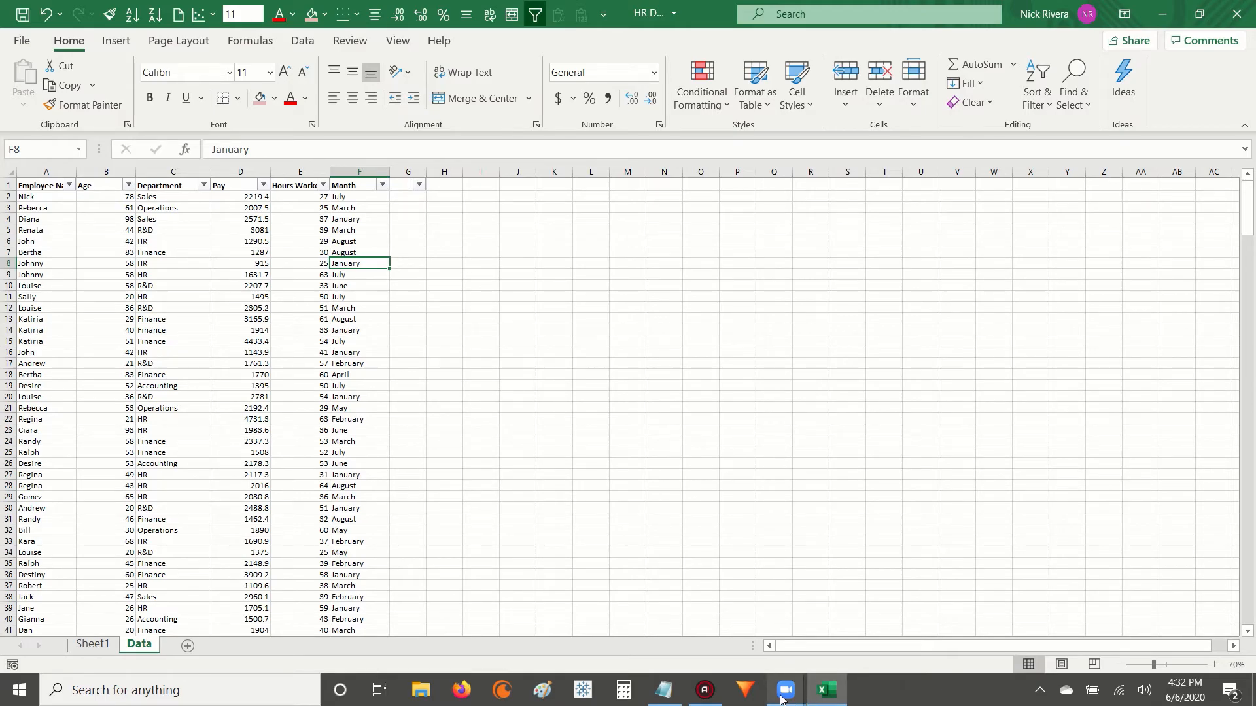
{"action": "mouse_move", "coordinate": [786, 690]}
{"action": "left_click", "coordinate": [839, 602]}
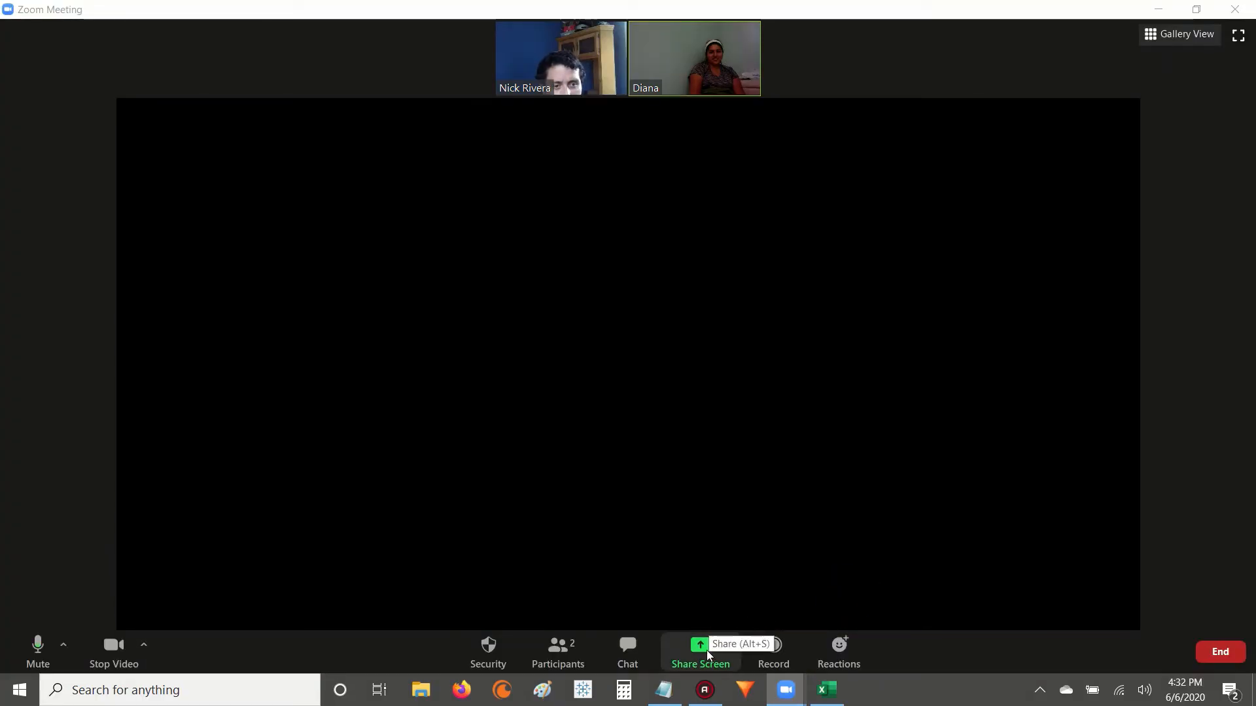
{"action": "left_click", "coordinate": [700, 648]}
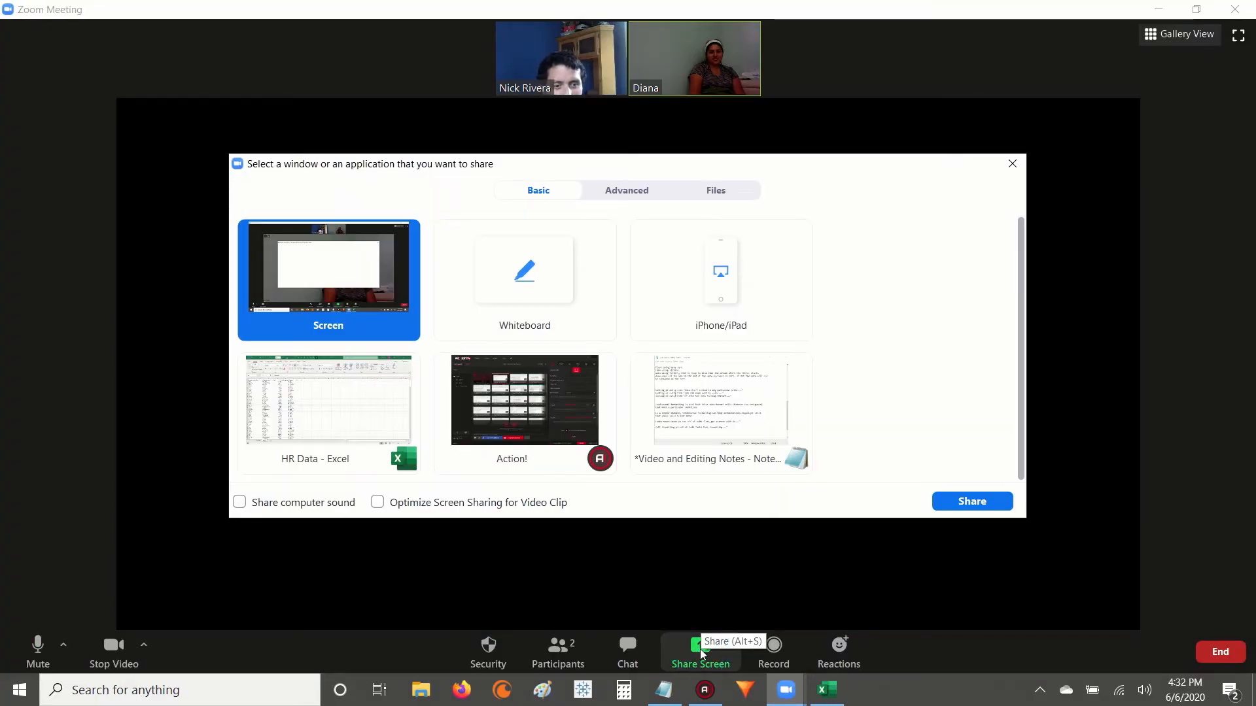
{"action": "left_click", "coordinate": [971, 501]}
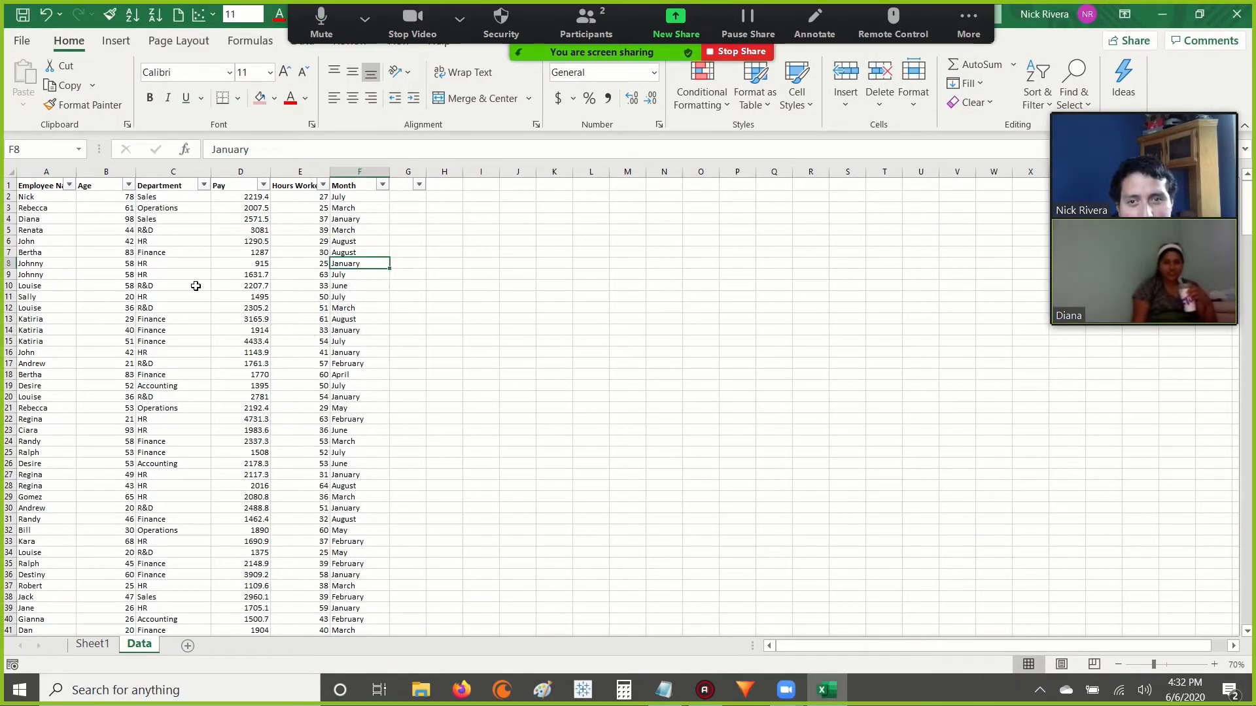
{"action": "scroll", "coordinate": [174, 277], "scroll_direction": "up", "scroll_amount": 1}
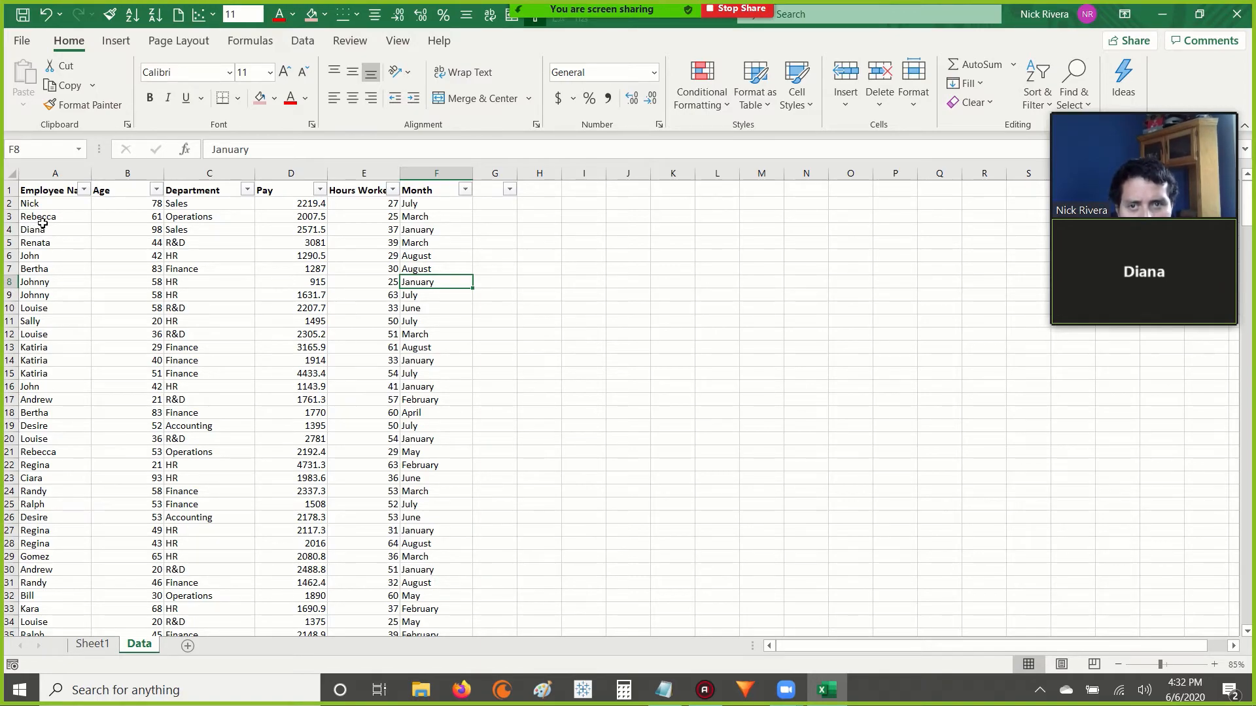
{"action": "left_click", "coordinate": [9, 204]}
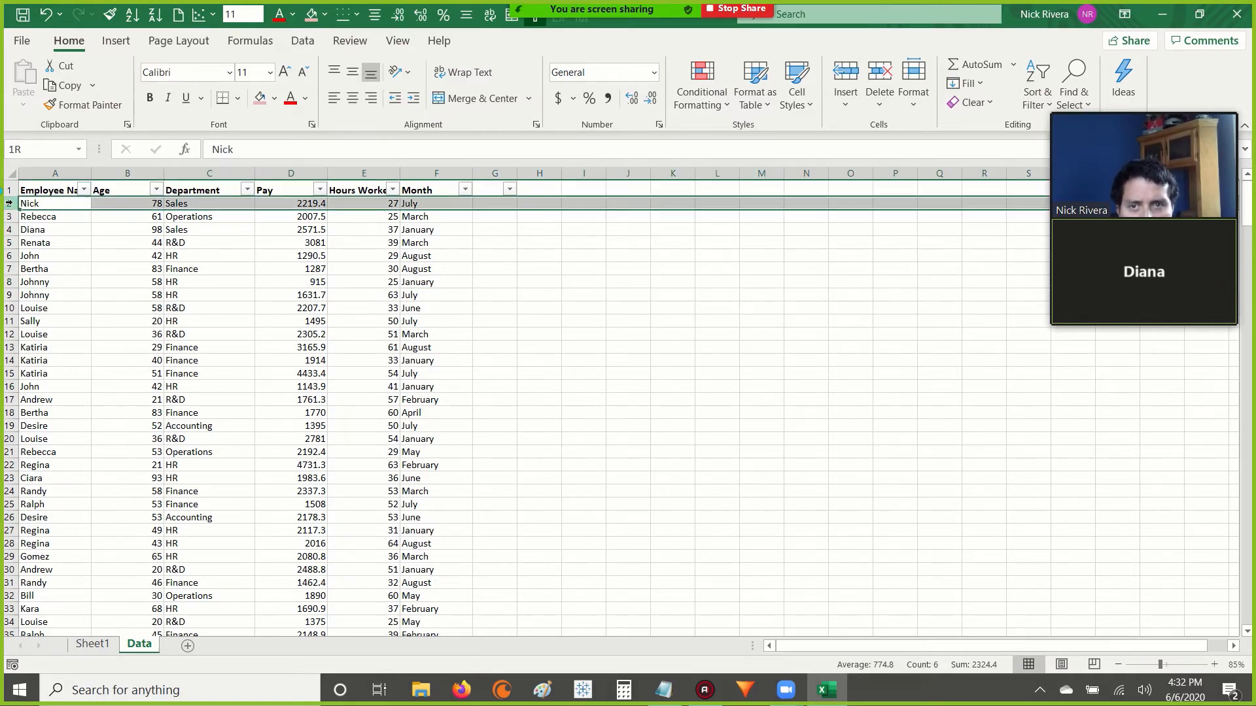
{"action": "left_click", "coordinate": [74, 242]}
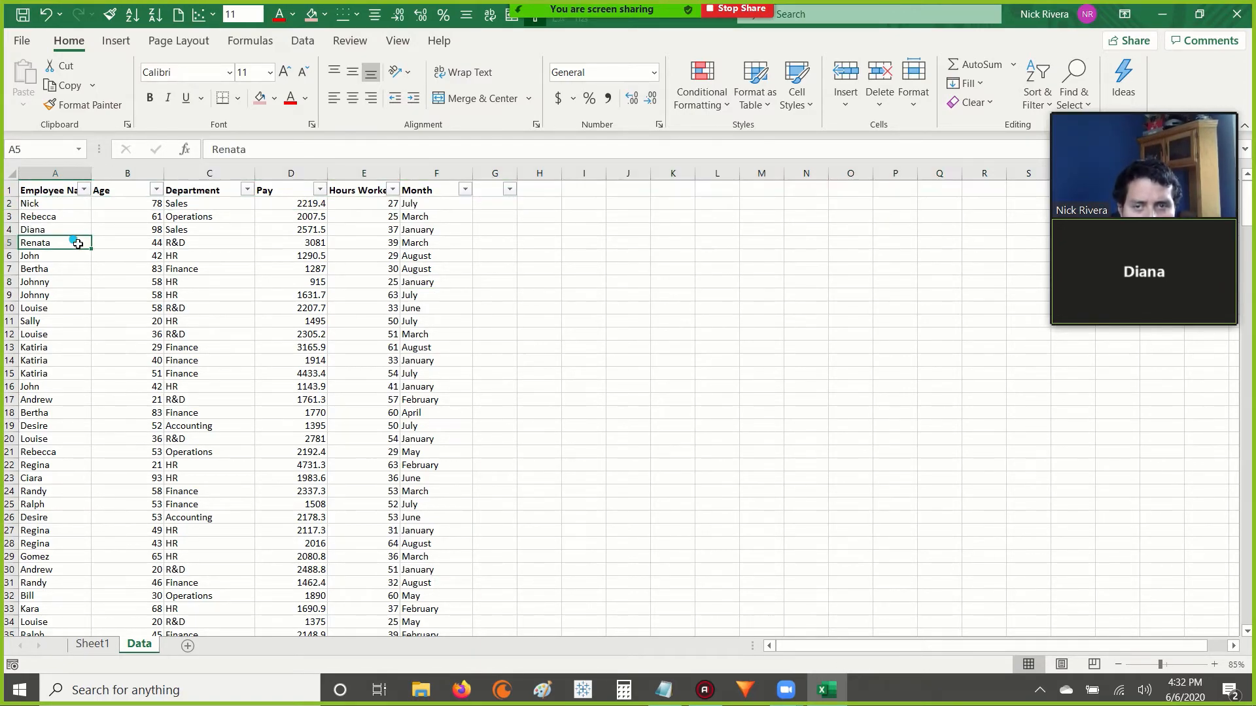
{"action": "left_click", "coordinate": [10, 204]}
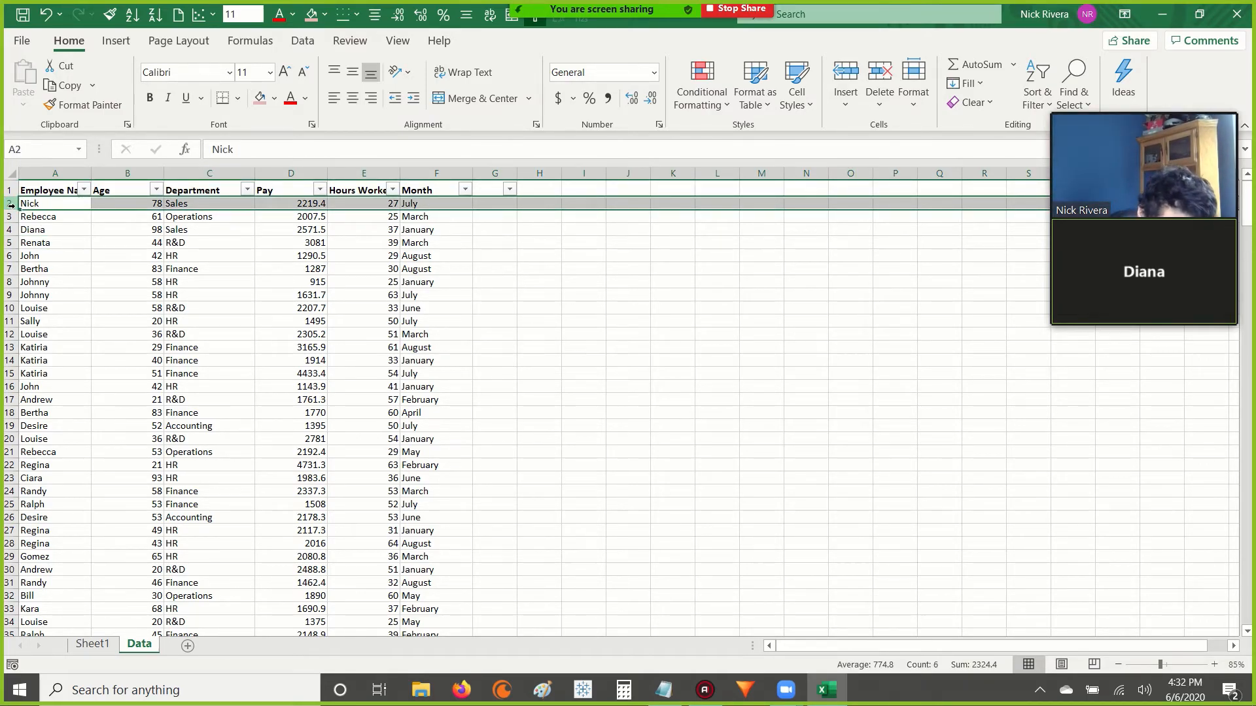
{"action": "left_click", "coordinate": [398, 41]}
{"action": "left_click", "coordinate": [134, 309]}
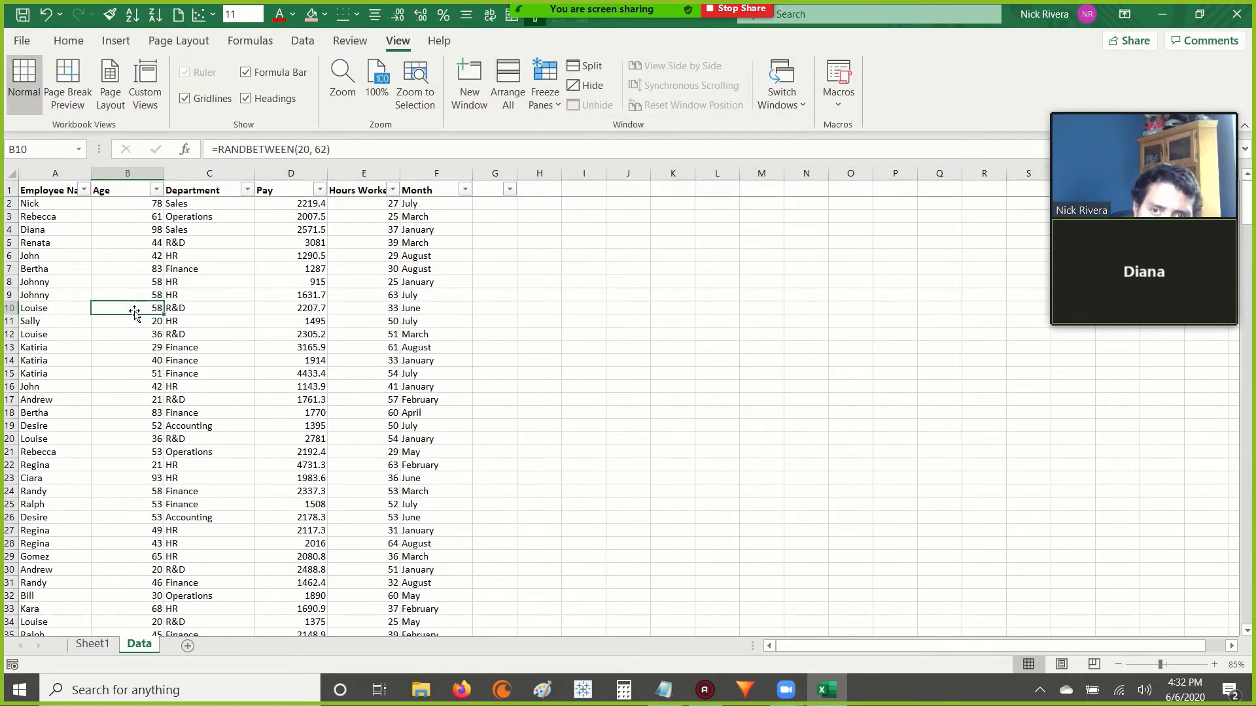
Center and wrap the header cells A1:F1 of the Data sheet and autofit the height of row 1.
{"action": "left_click", "coordinate": [32, 190]}
{"action": "left_click", "coordinate": [28, 190]}
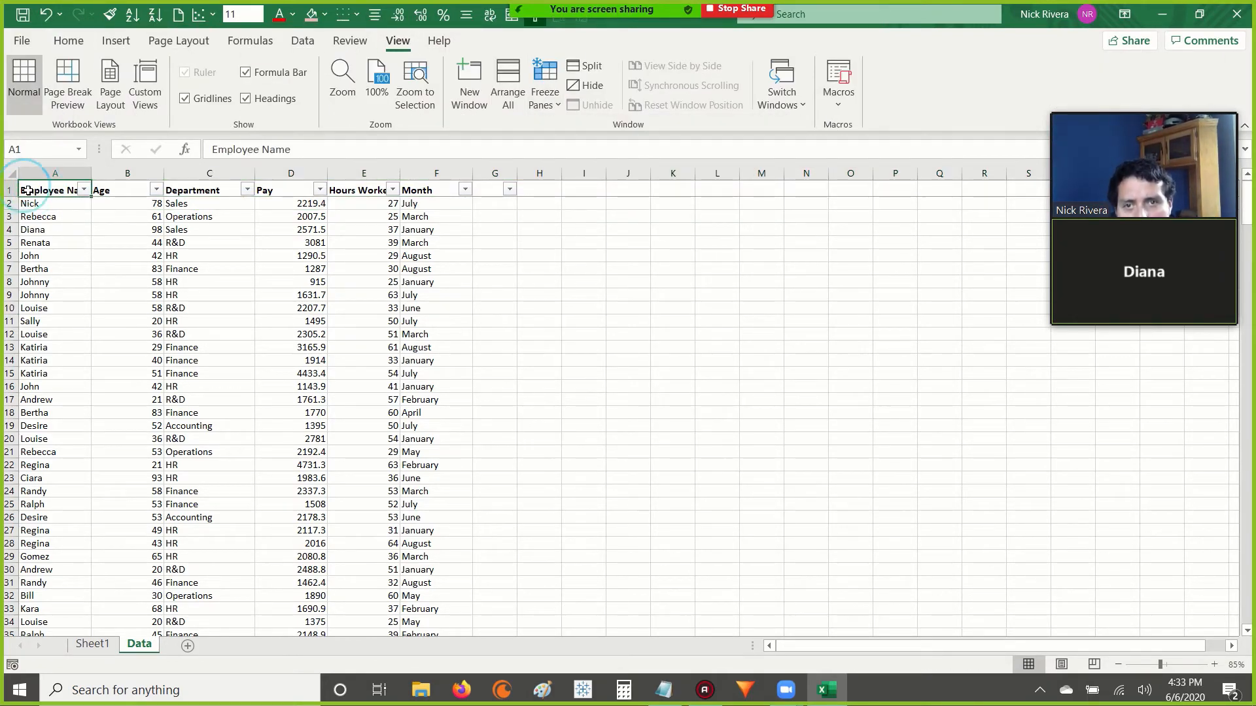
{"action": "key", "text": "ctrl+shift+Right"}
{"action": "key", "text": "alt+0"}
{"action": "key", "text": "2"}
{"action": "key", "text": "alt+0"}
{"action": "key", "text": "6"}
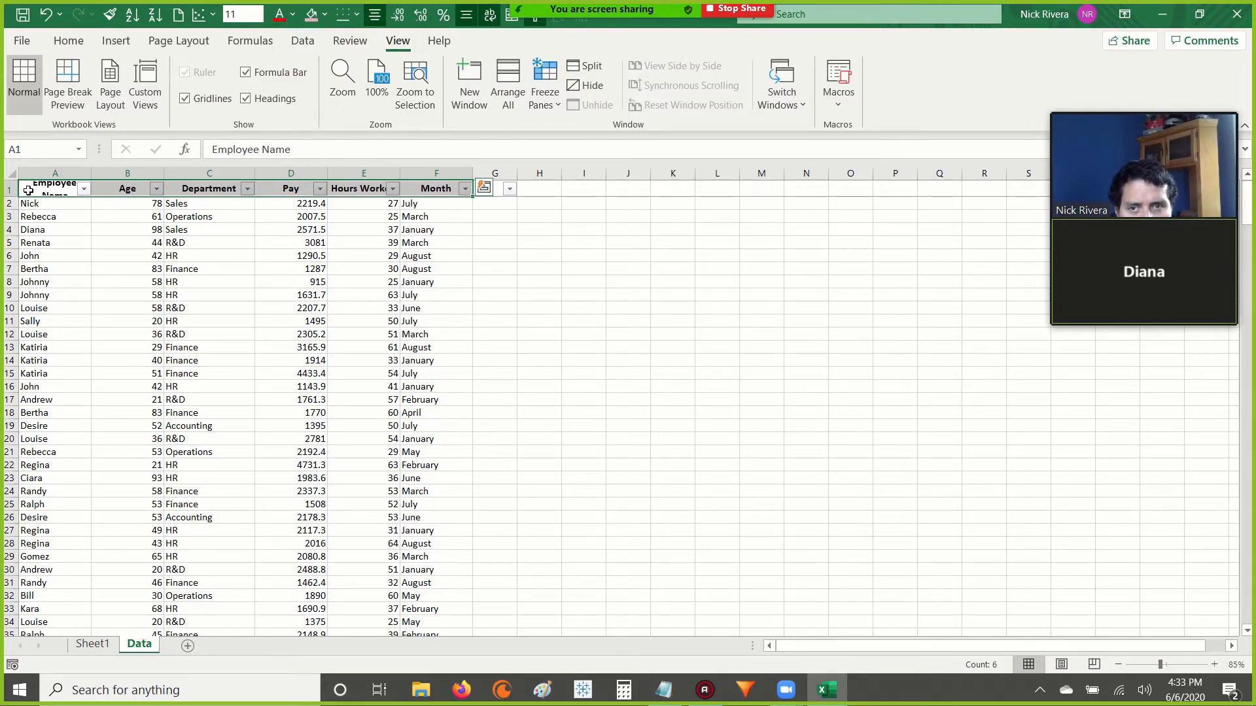
{"action": "double_click", "coordinate": [13, 196]}
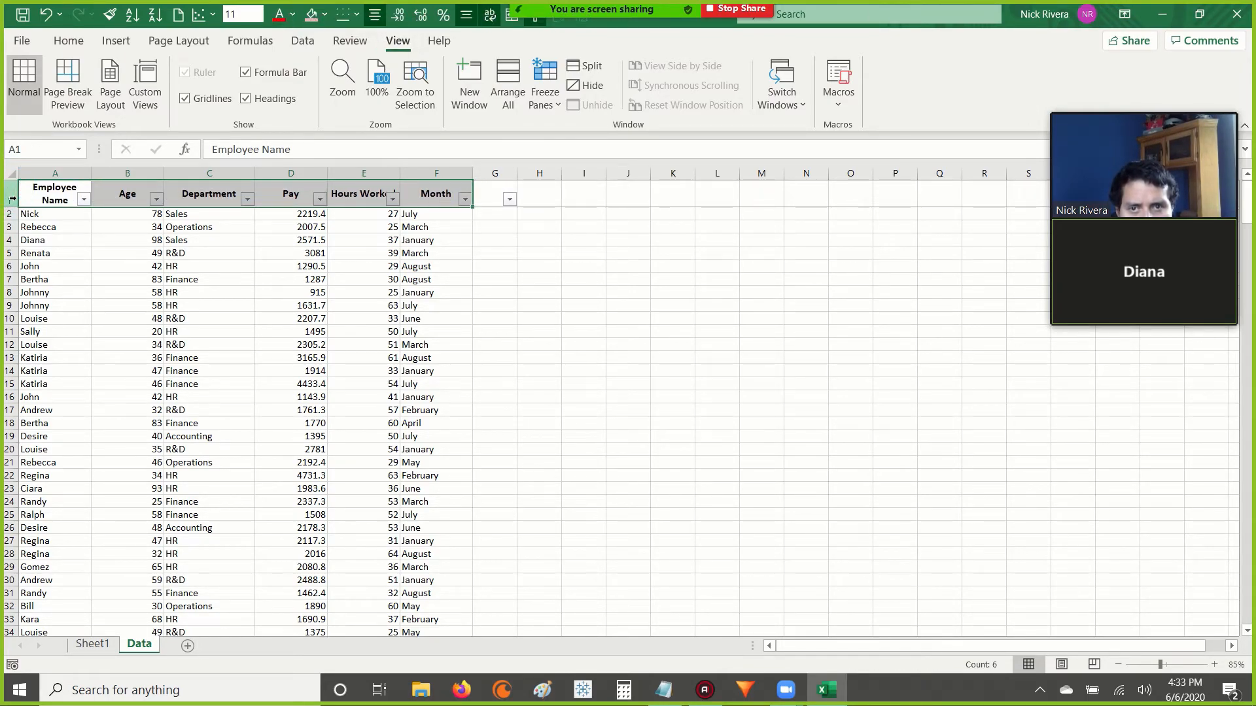
Increase the height of header row 1 so the column titles sit clear of the filter arrows.
{"action": "left_click_drag", "start_coordinate": [17, 204], "coordinate": [17, 233]}
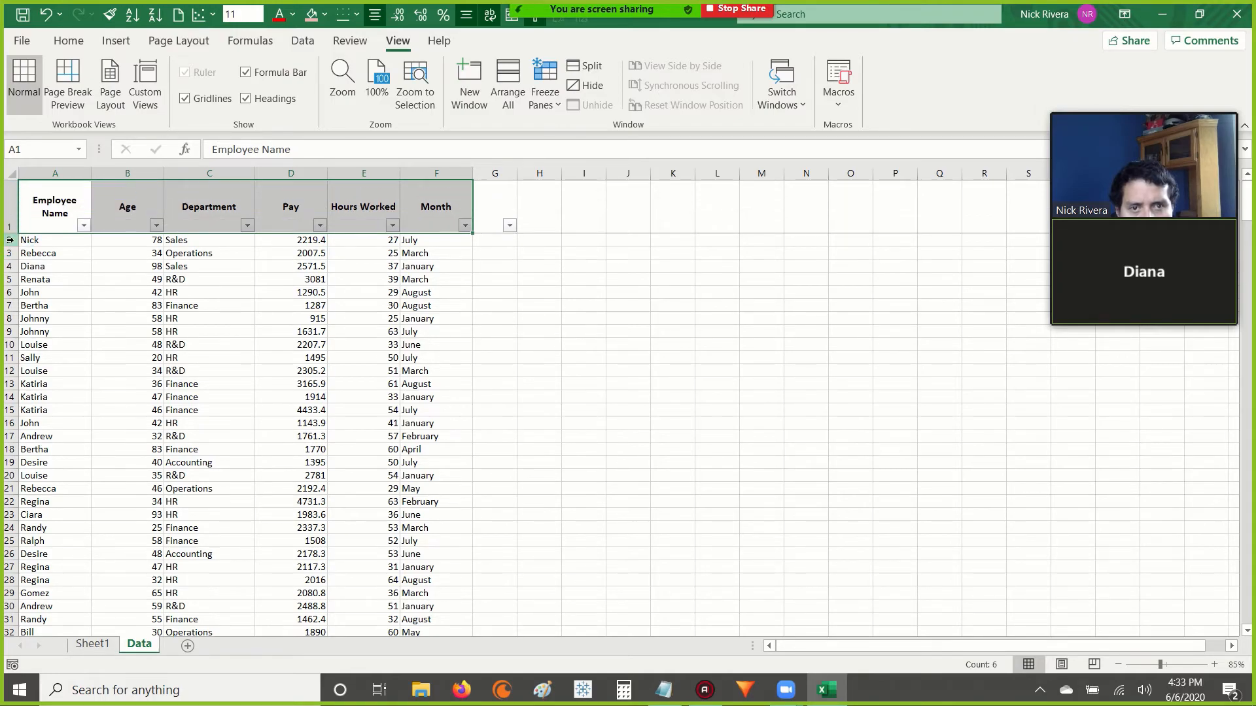
{"action": "left_click", "coordinate": [128, 205]}
{"action": "key", "text": "Right"}
{"action": "key", "text": "Right"}
{"action": "key", "text": "Right"}
{"action": "key", "text": "Left"}
{"action": "key", "text": "Right"}
{"action": "key", "text": "Left"}
{"action": "key", "text": "Left"}
{"action": "key", "text": "Left"}
{"action": "key", "text": "Left"}
Demonstrate extending the selection from A1 down the Employee Name column to A329 and across the table and back.
{"action": "key", "text": "ctrl+shift+Down"}
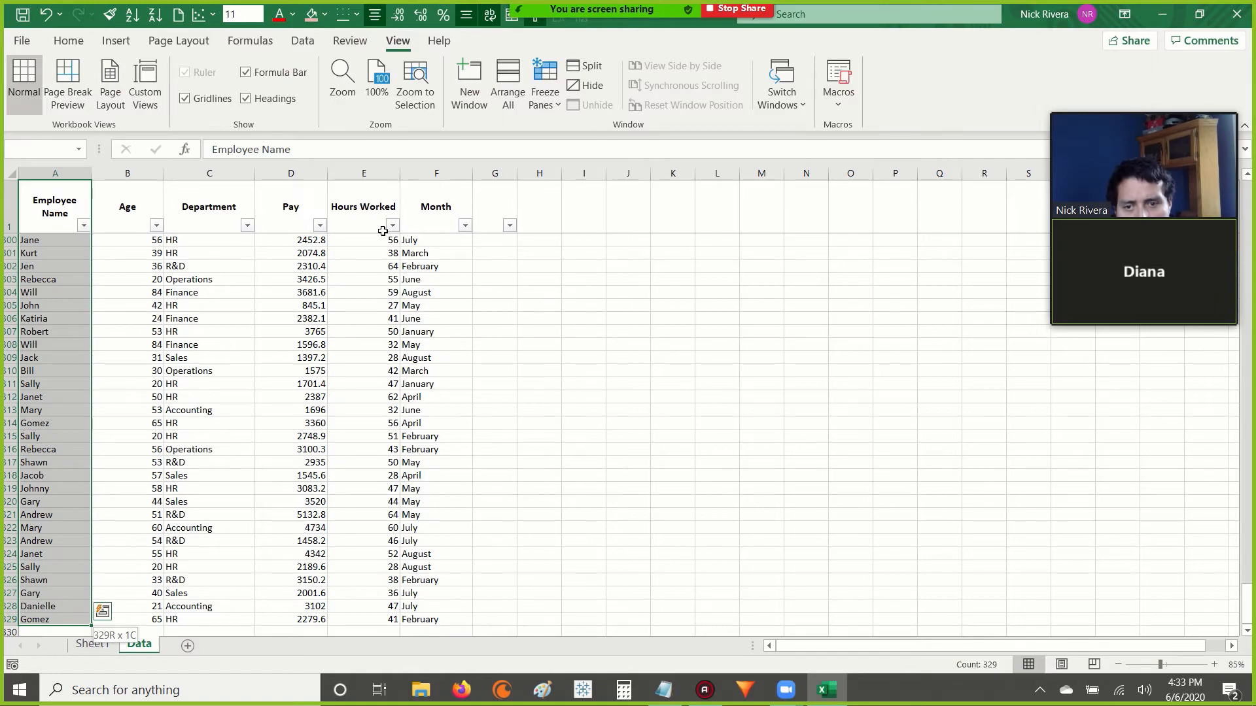
{"action": "key", "text": "ctrl+Home"}
{"action": "key", "text": "Up"}
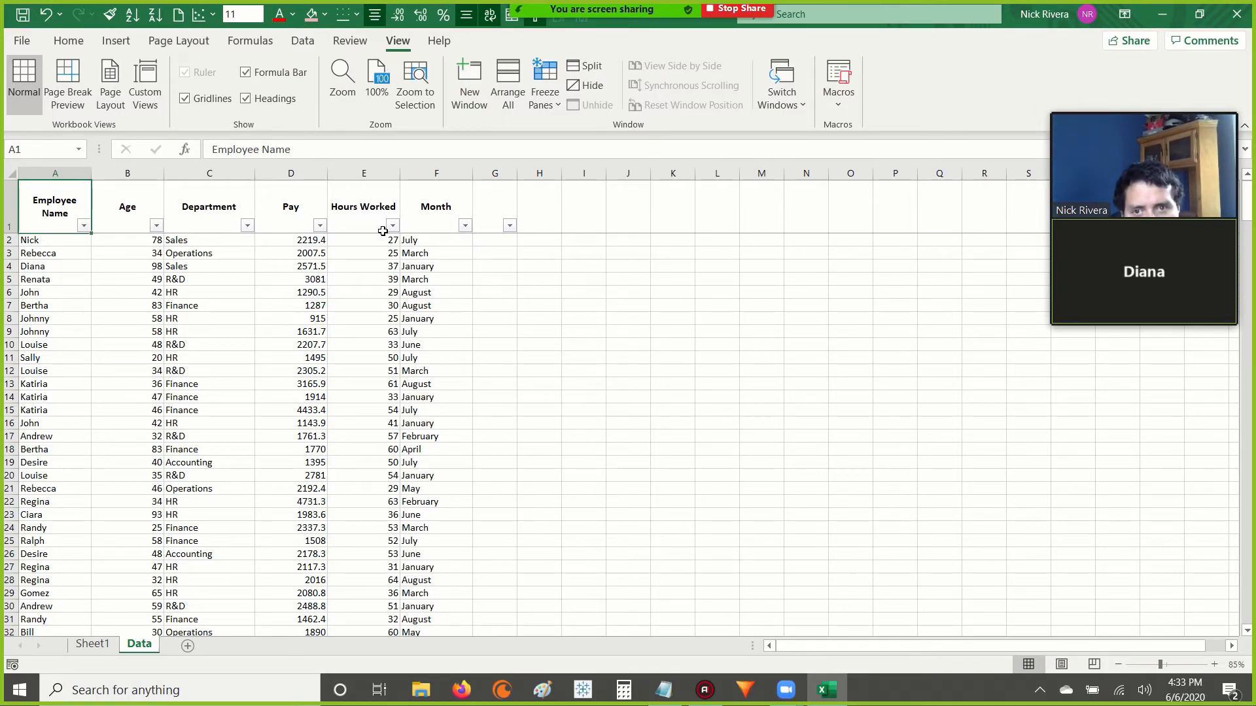
{"action": "key", "text": "ctrl+shift+Down"}
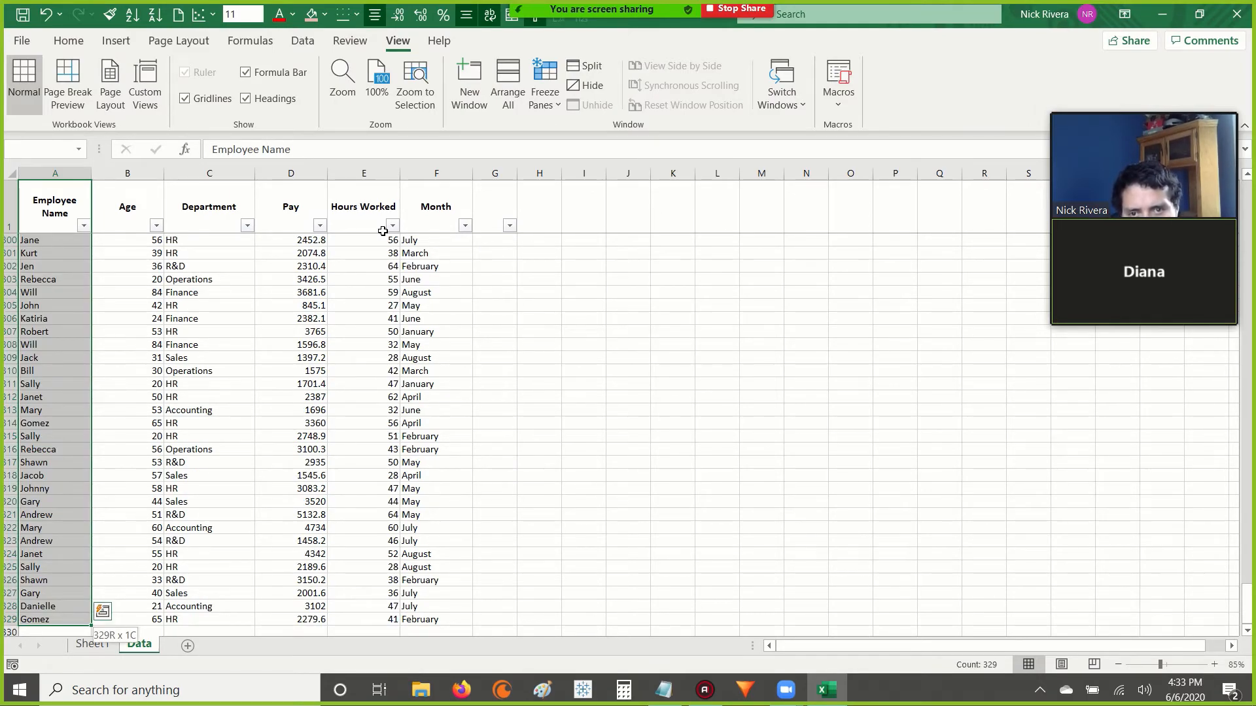
{"action": "key", "text": "ctrl+shift+Right"}
{"action": "key", "text": "ctrl+shift+Left"}
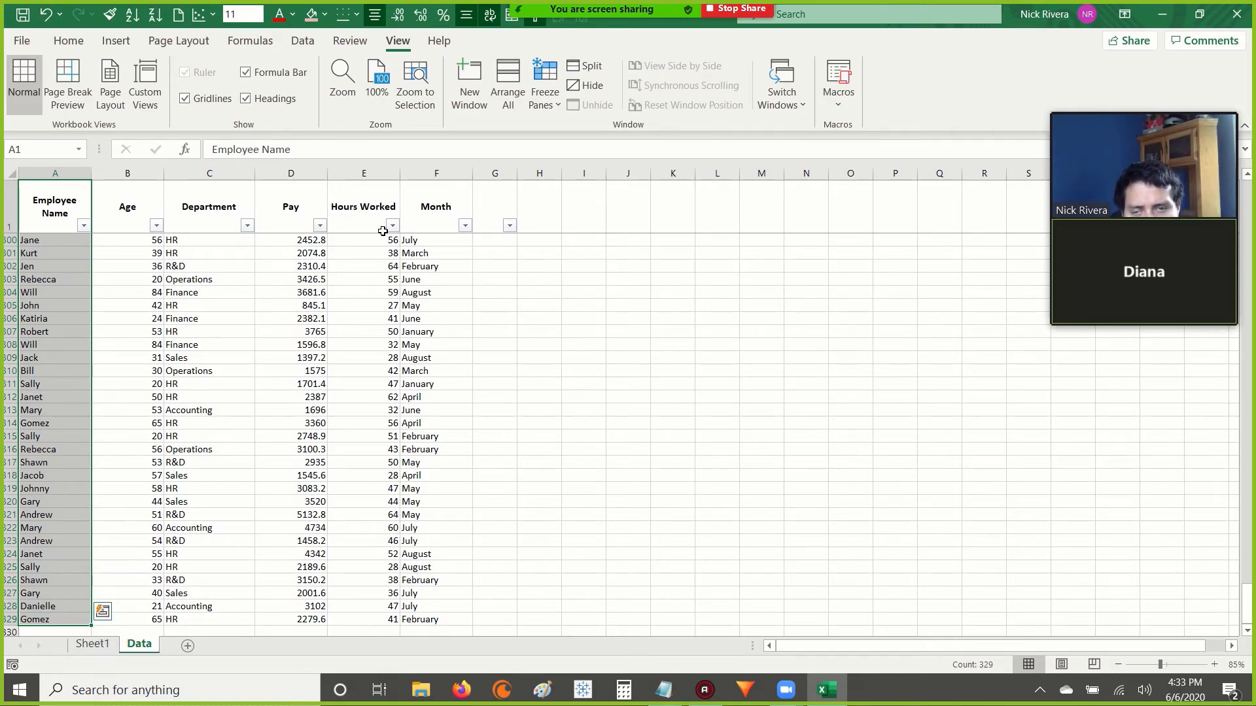
{"action": "key", "text": "ctrl+space"}
{"action": "key", "text": "ctrl+shift+Up"}
{"action": "key", "text": "ctrl+shift+Right"}
{"action": "key", "text": "ctrl+shift+Left"}
{"action": "key", "text": "ctrl+shift+Right"}
{"action": "key", "text": "ctrl+shift+Left"}
{"action": "key", "text": "ctrl+shift+Right"}
{"action": "key", "text": "ctrl+shift+Left"}
{"action": "key", "text": "ctrl+shift+Right"}
{"action": "key", "text": "ctrl+shift+Left"}
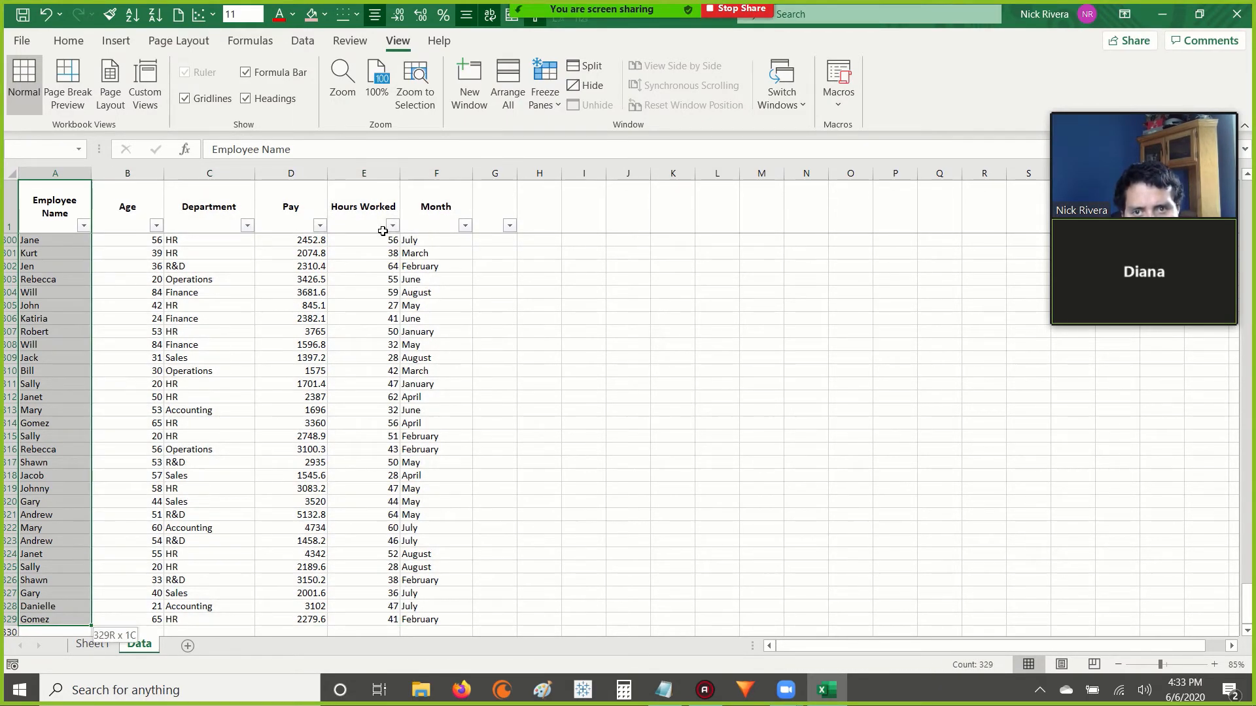
{"action": "key", "text": "ctrl+shift+Right"}
{"action": "key", "text": "ctrl+shift+Left"}
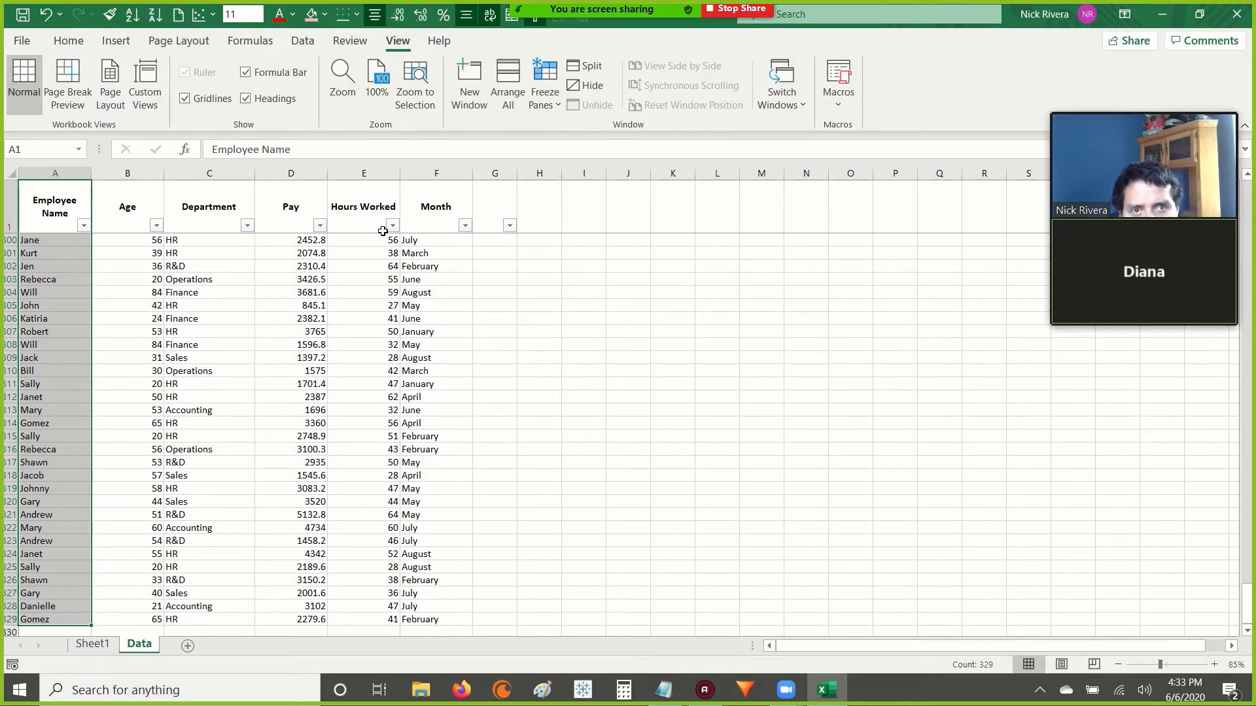
{"action": "key", "text": "ctrl+shift+Up"}
{"action": "key", "text": "ctrl+shift+Down"}
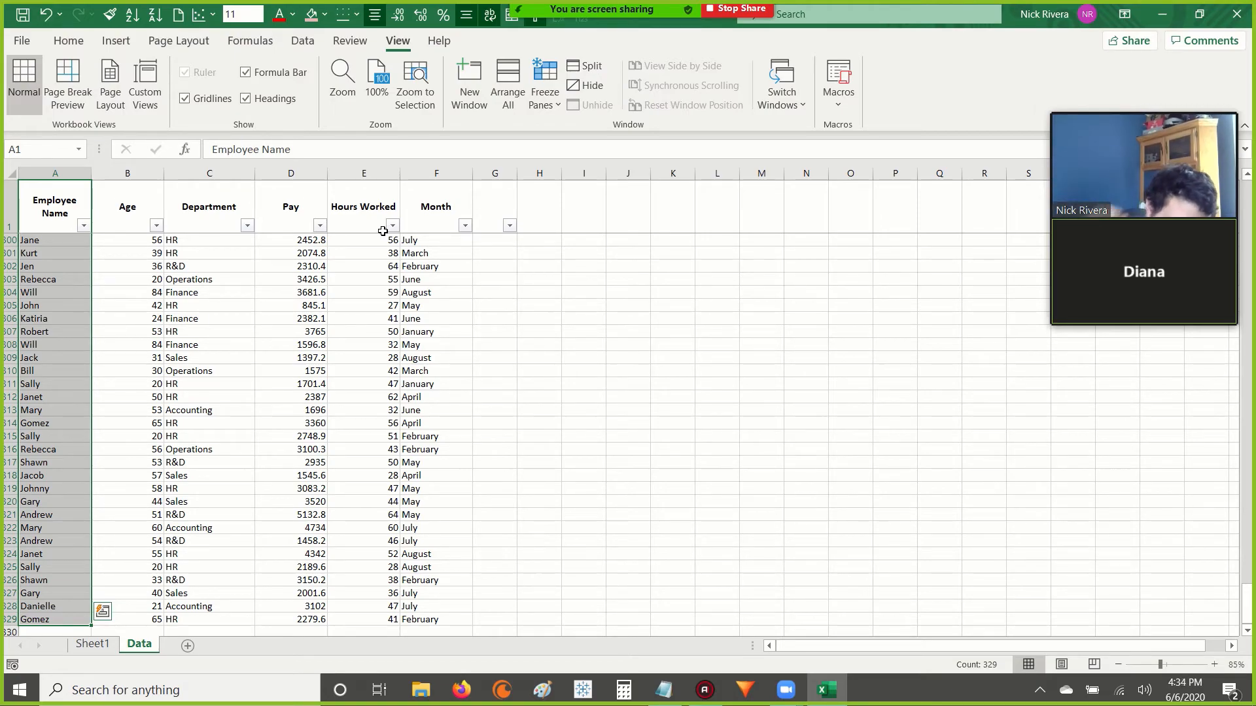
{"action": "key", "text": "ctrl+shift+Up"}
{"action": "key", "text": "ctrl+shift+Down"}
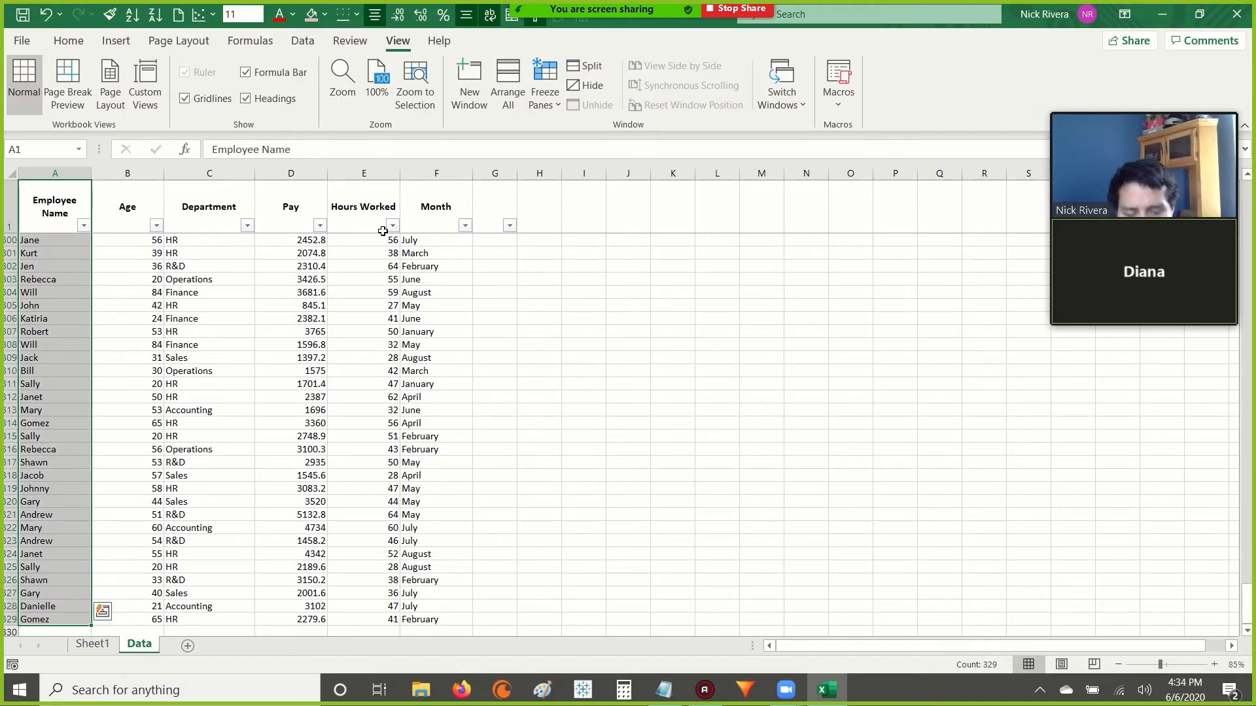
{"action": "key", "text": "ctrl+c"}
{"action": "key", "text": "Right"}
{"action": "key", "text": "Right"}
{"action": "key", "text": "Right"}
{"action": "key", "text": "Right"}
{"action": "key", "text": "Right"}
{"action": "key", "text": "Right"}
{"action": "key", "text": "Right"}
{"action": "key", "text": "Right"}
{"action": "key", "text": "Right"}
{"action": "key", "text": "Right"}
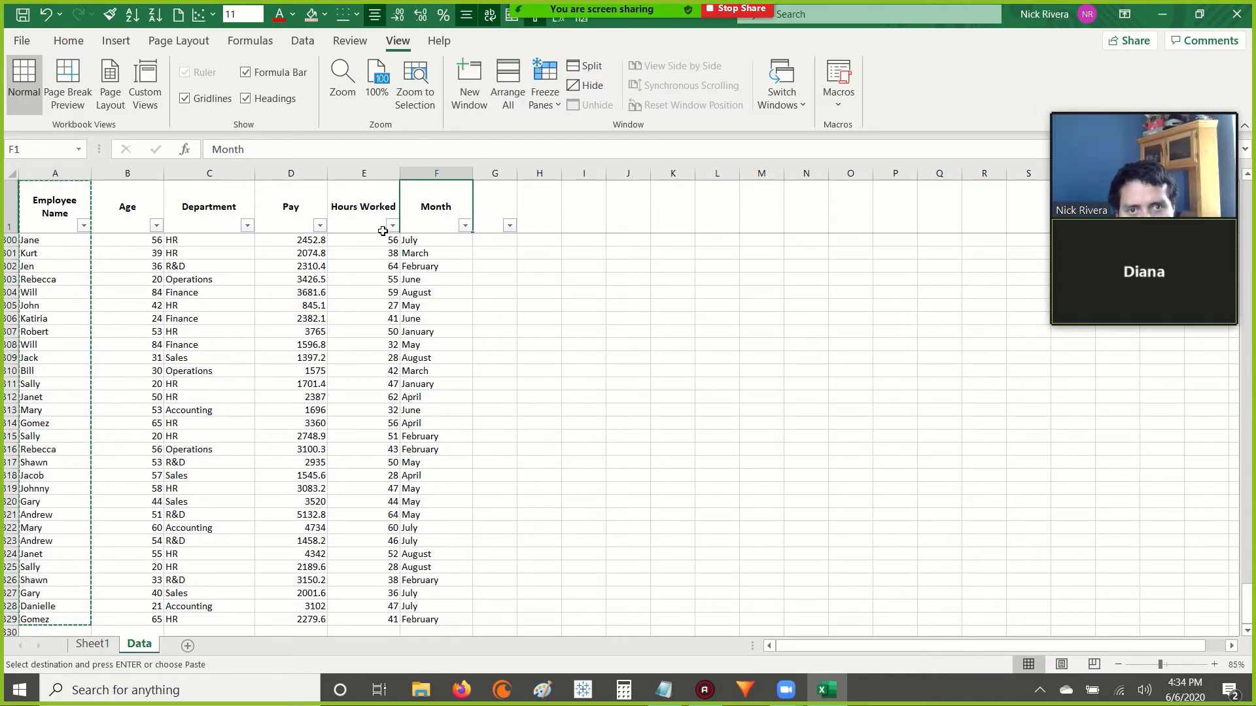
{"action": "key", "text": "Left"}
{"action": "key", "text": "Left"}
{"action": "key", "text": "Left"}
{"action": "key", "text": "Left"}
{"action": "key", "text": "Left"}
{"action": "key", "text": "Left"}
{"action": "key", "text": "Left"}
{"action": "key", "text": "Left"}
{"action": "key", "text": "Left"}
{"action": "key", "text": "Left"}
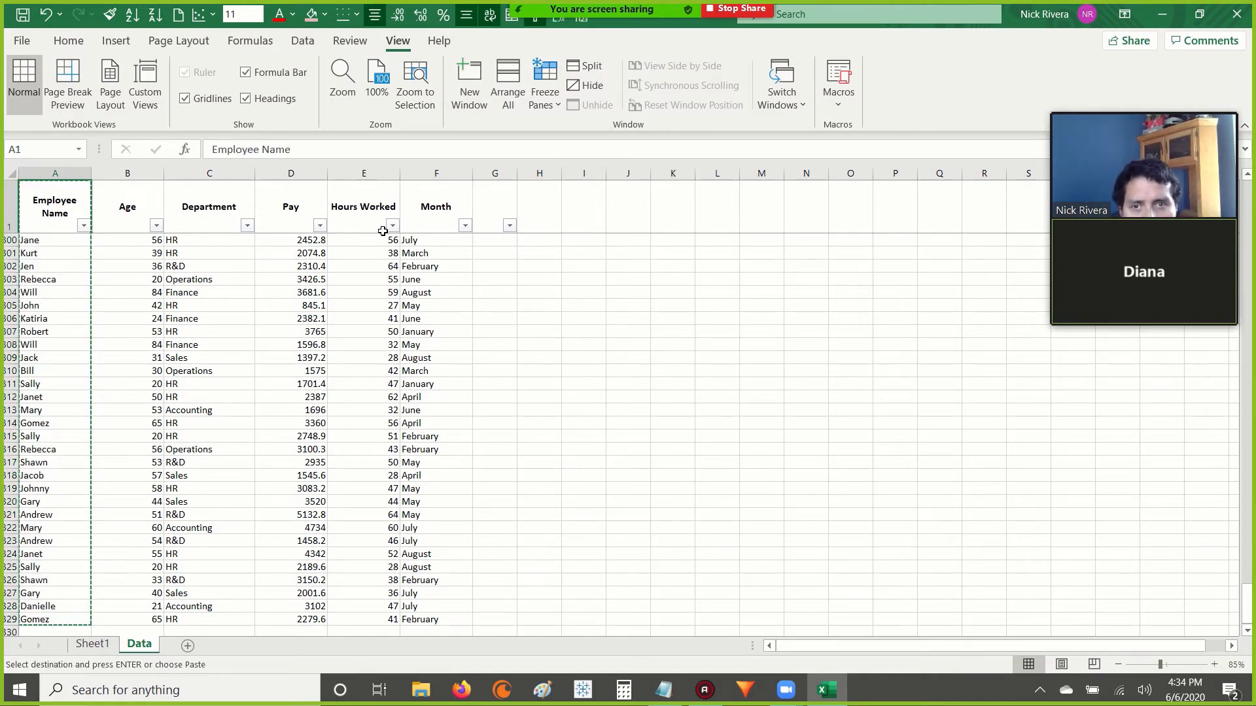
{"action": "key", "text": "Escape"}
Start an advanced filter on the Employee Name column with A1:A329 of the Data sheet as the list range.
{"action": "key", "text": "ctrl+shift+Down"}
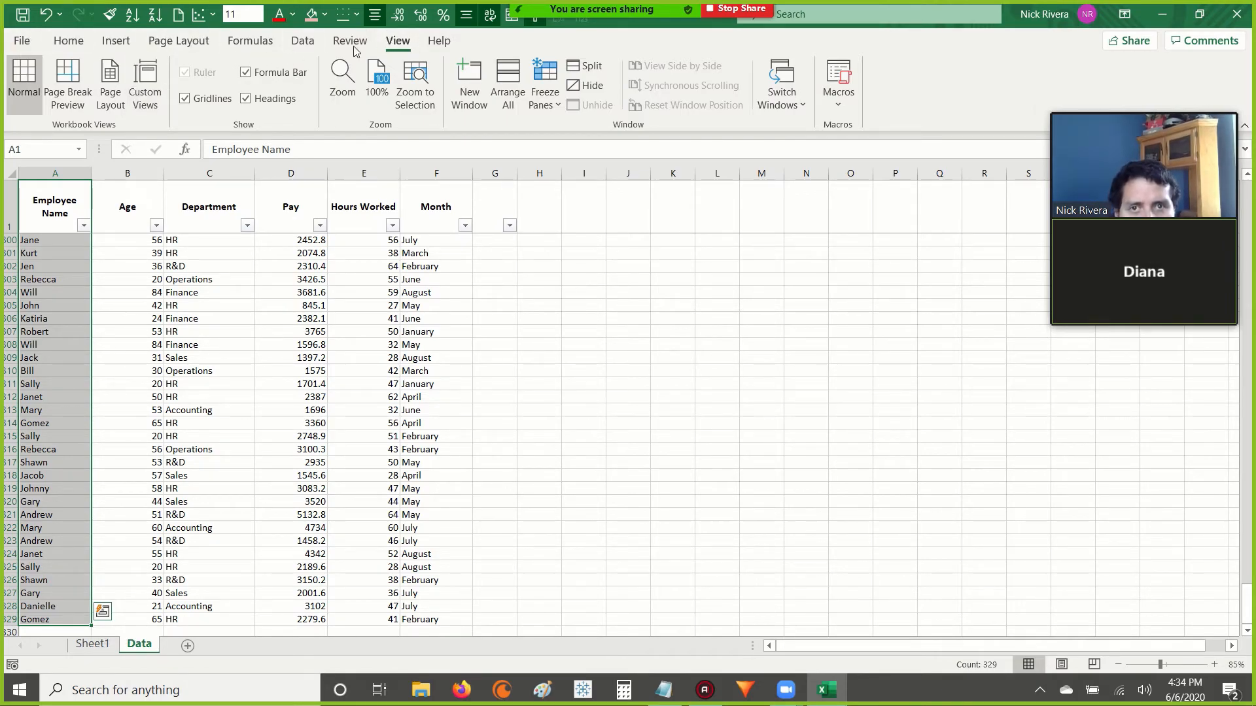
{"action": "left_click", "coordinate": [306, 42]}
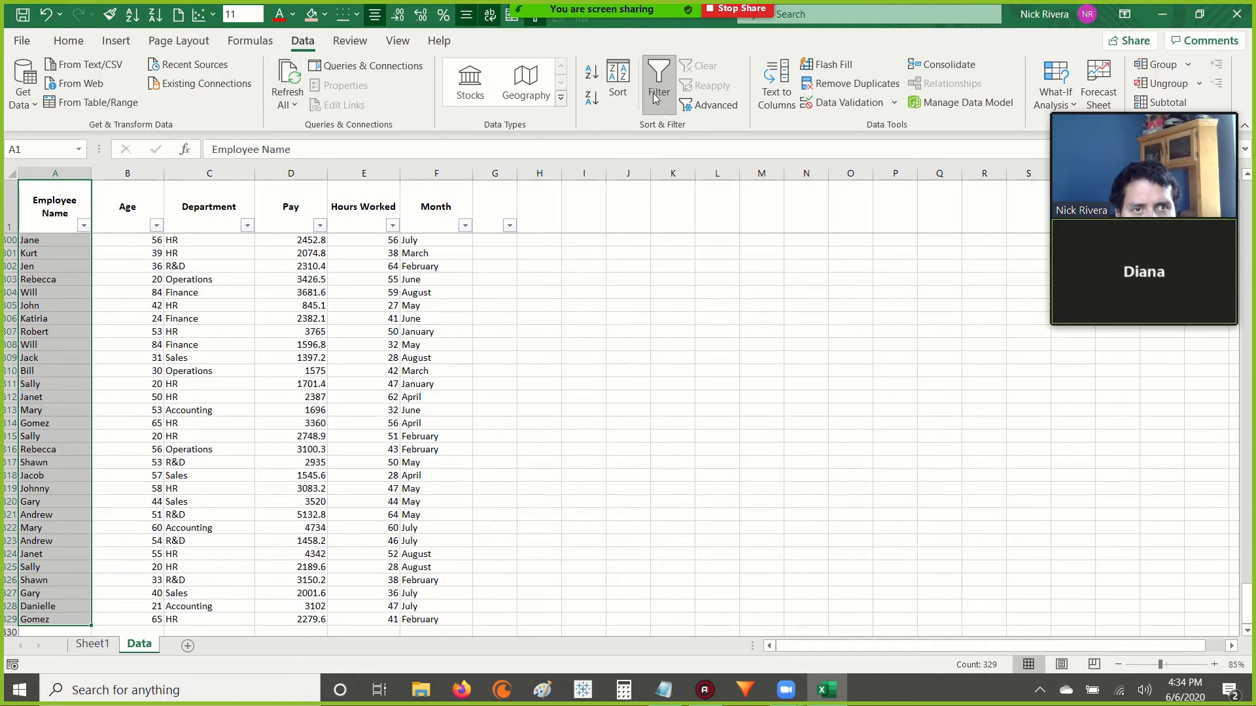
{"action": "left_click", "coordinate": [702, 106]}
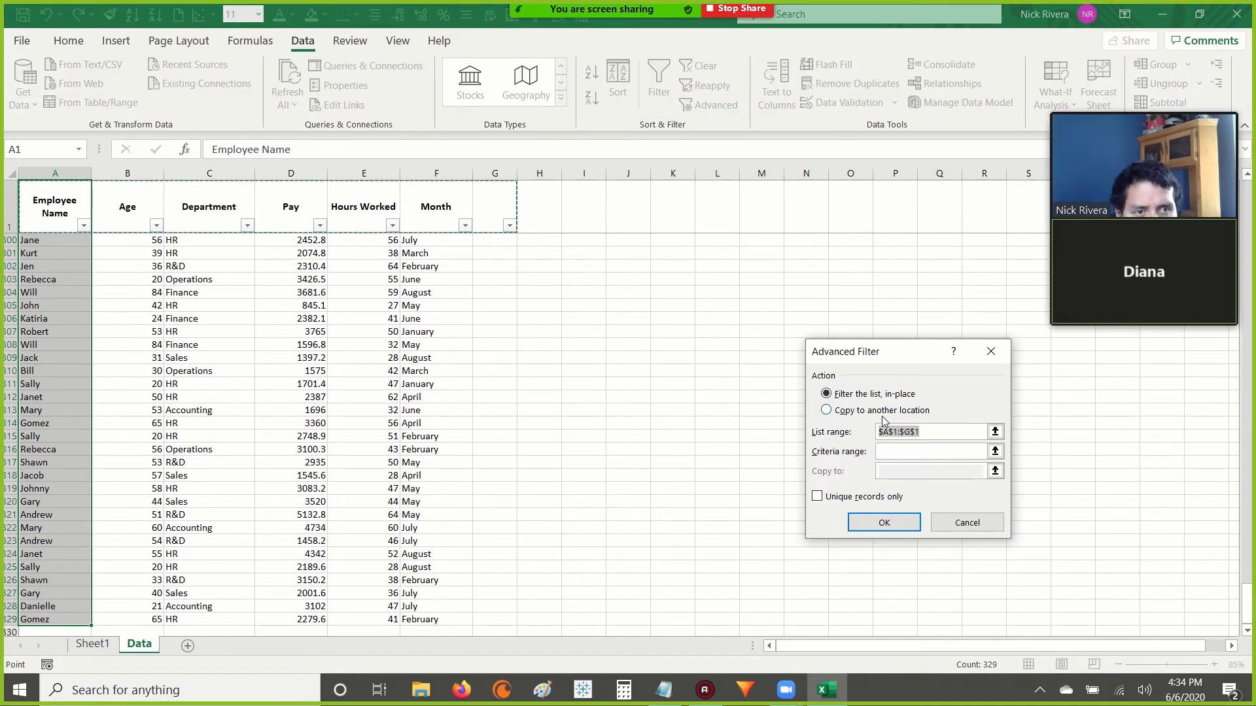
{"action": "left_click_drag", "start_coordinate": [873, 363], "coordinate": [607, 330]}
{"action": "key", "text": "BackSpace"}
{"action": "left_click", "coordinate": [59, 197]}
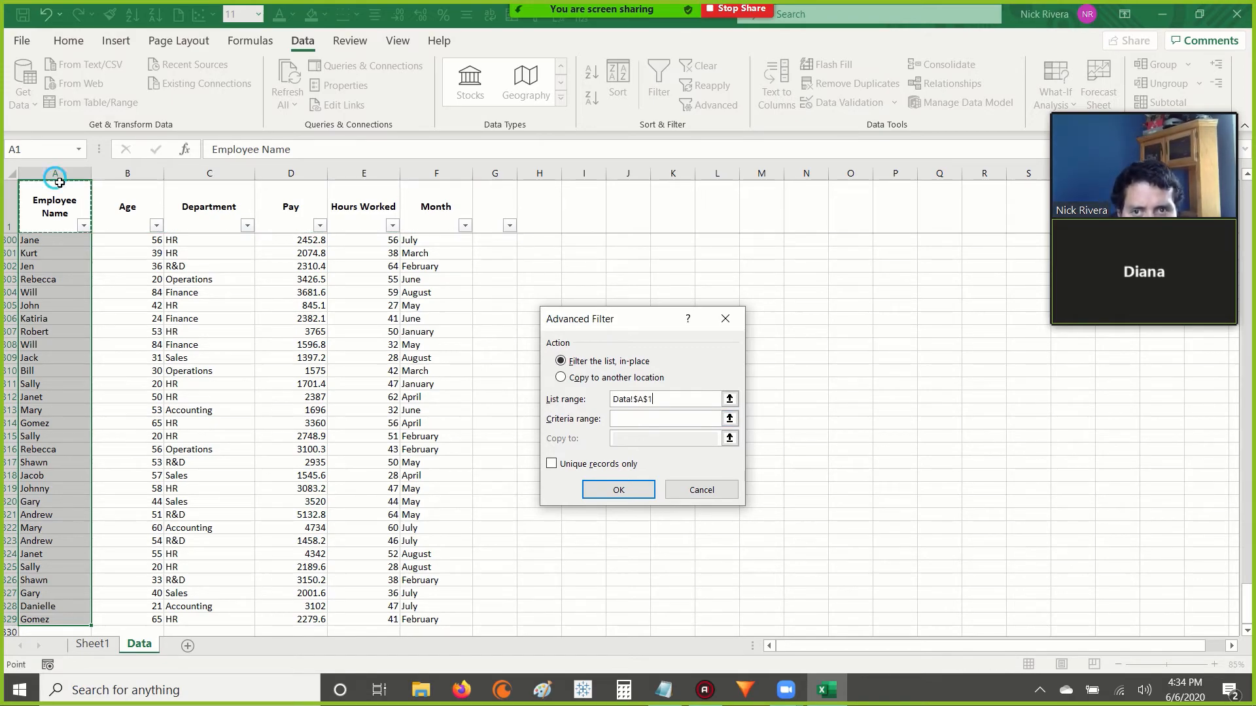
{"action": "key", "text": "ctrl+shift+Down"}
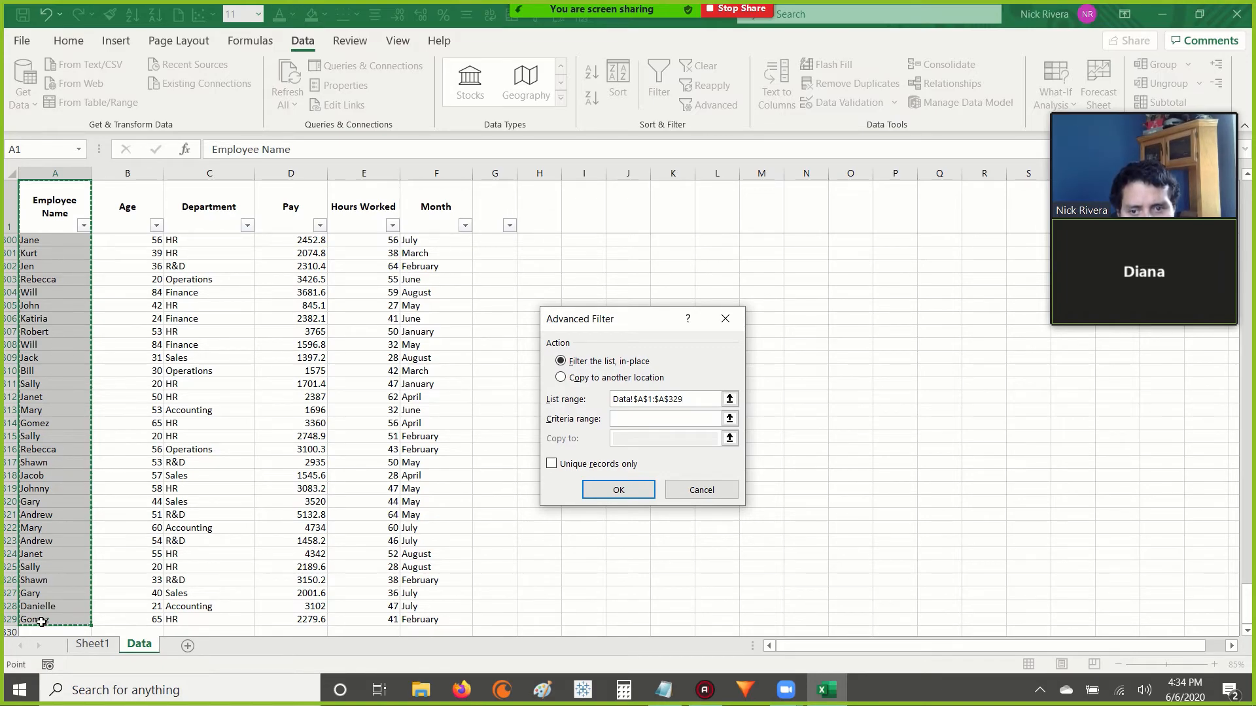
Run the advanced filter to copy unique records only to column R of the Data sheet.
{"action": "left_click", "coordinate": [562, 378]}
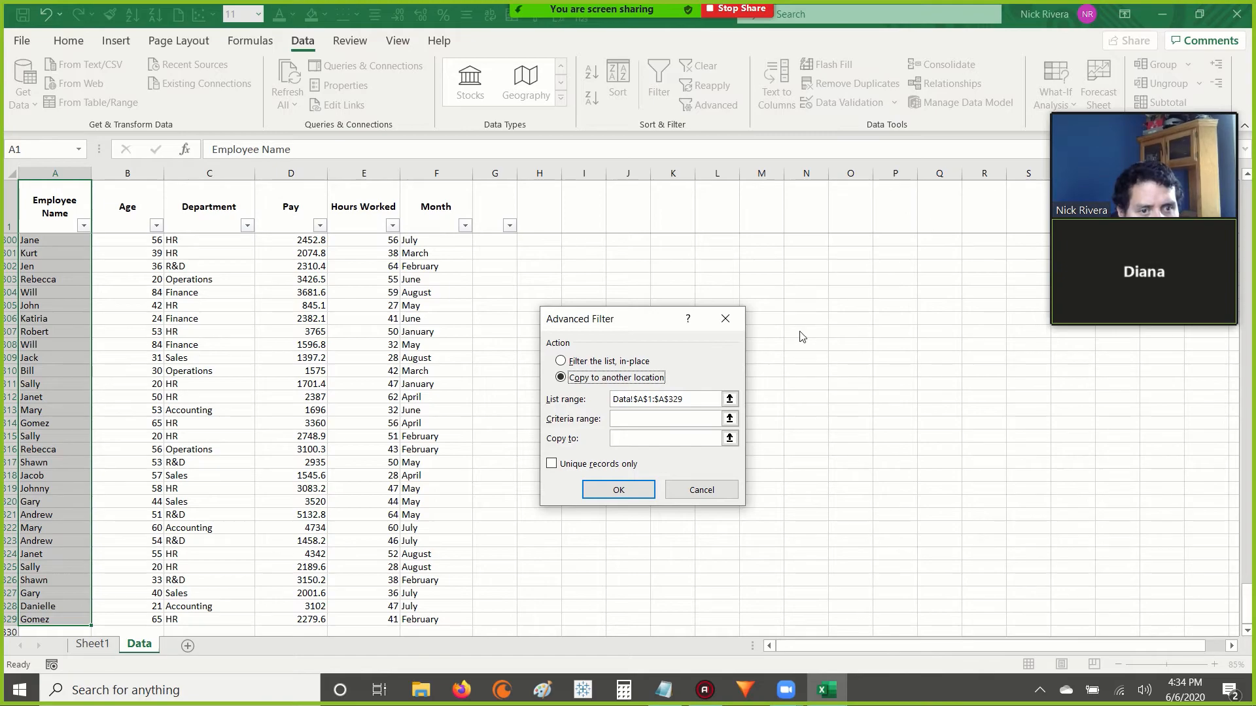
{"action": "left_click", "coordinate": [639, 439]}
{"action": "left_click", "coordinate": [986, 173]}
{"action": "left_click", "coordinate": [551, 464]}
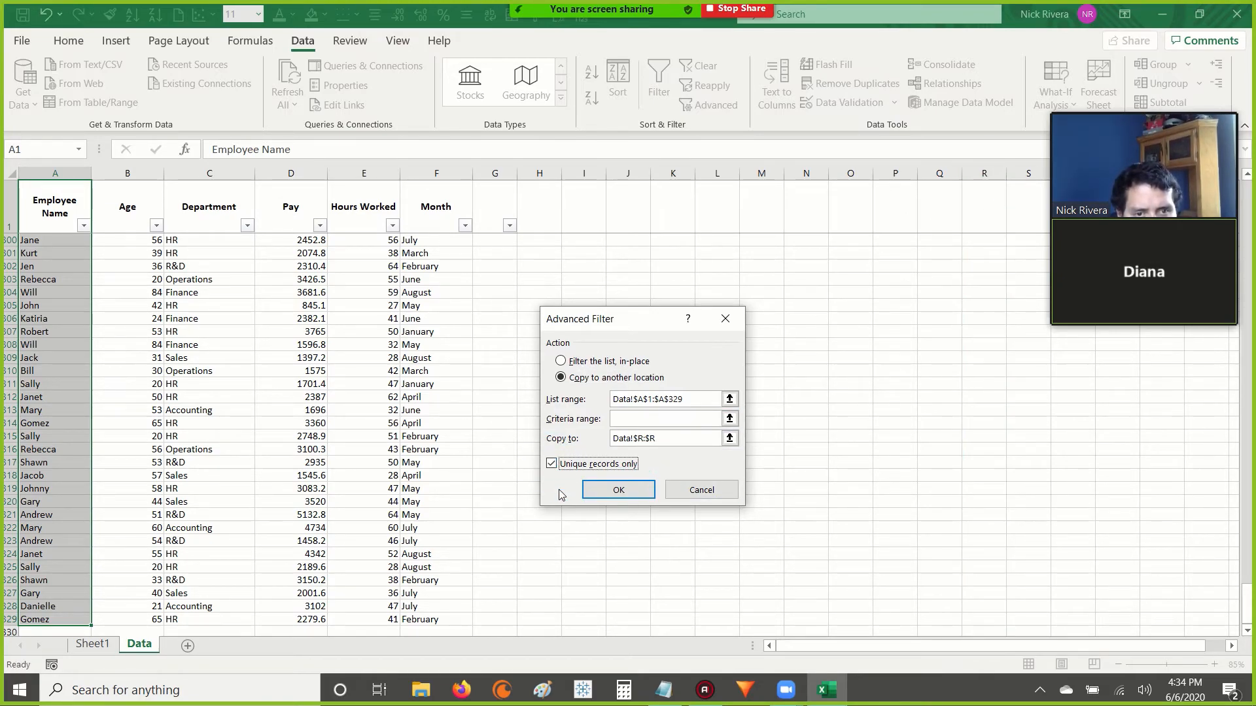
{"action": "left_click", "coordinate": [618, 490]}
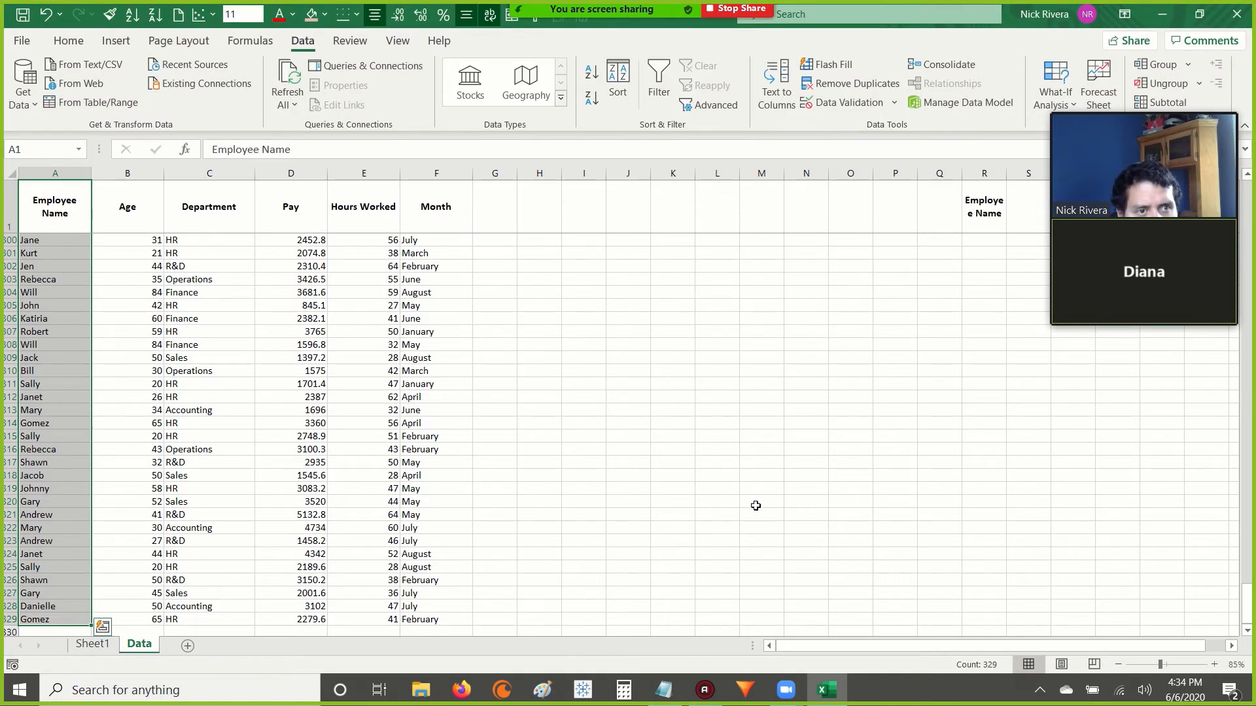
Go to the extracted name list in column R and collapse the floating meeting video panel.
{"action": "left_click", "coordinate": [991, 209]}
{"action": "key", "text": "Down"}
{"action": "left_click", "coordinate": [992, 208]}
{"action": "mouse_move", "coordinate": [1069, 262]}
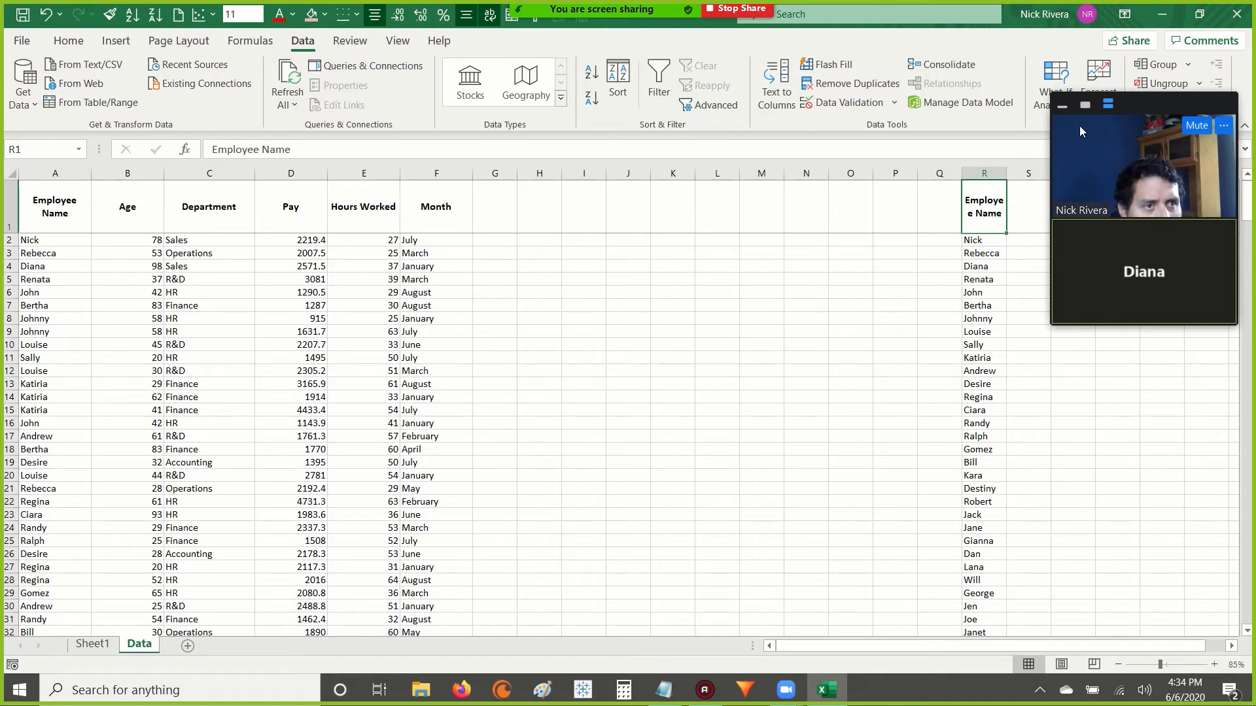
{"action": "left_click", "coordinate": [1062, 105]}
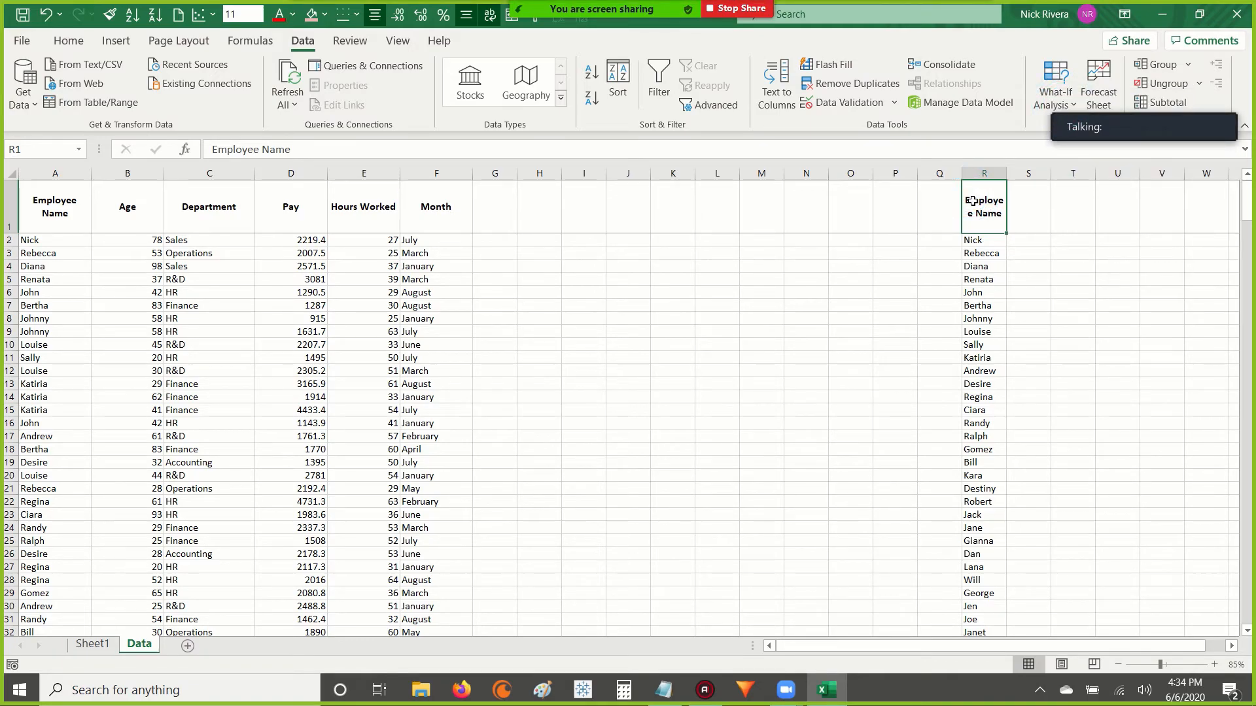
Select the unique employee names R2:R42 and check their count in the status bar.
{"action": "key", "text": "Down"}
{"action": "left_click", "coordinate": [972, 201]}
{"action": "key", "text": "Down"}
{"action": "key", "text": "ctrl+shift+Down"}
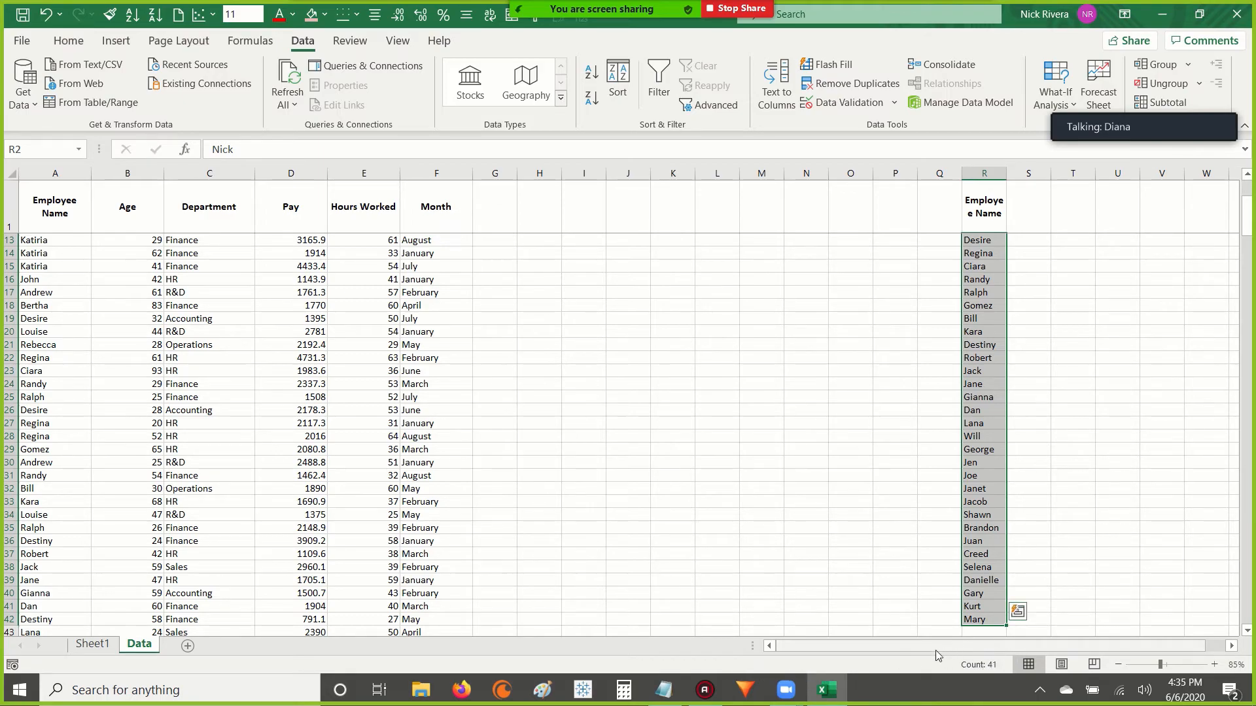
{"action": "right_click", "coordinate": [993, 665]}
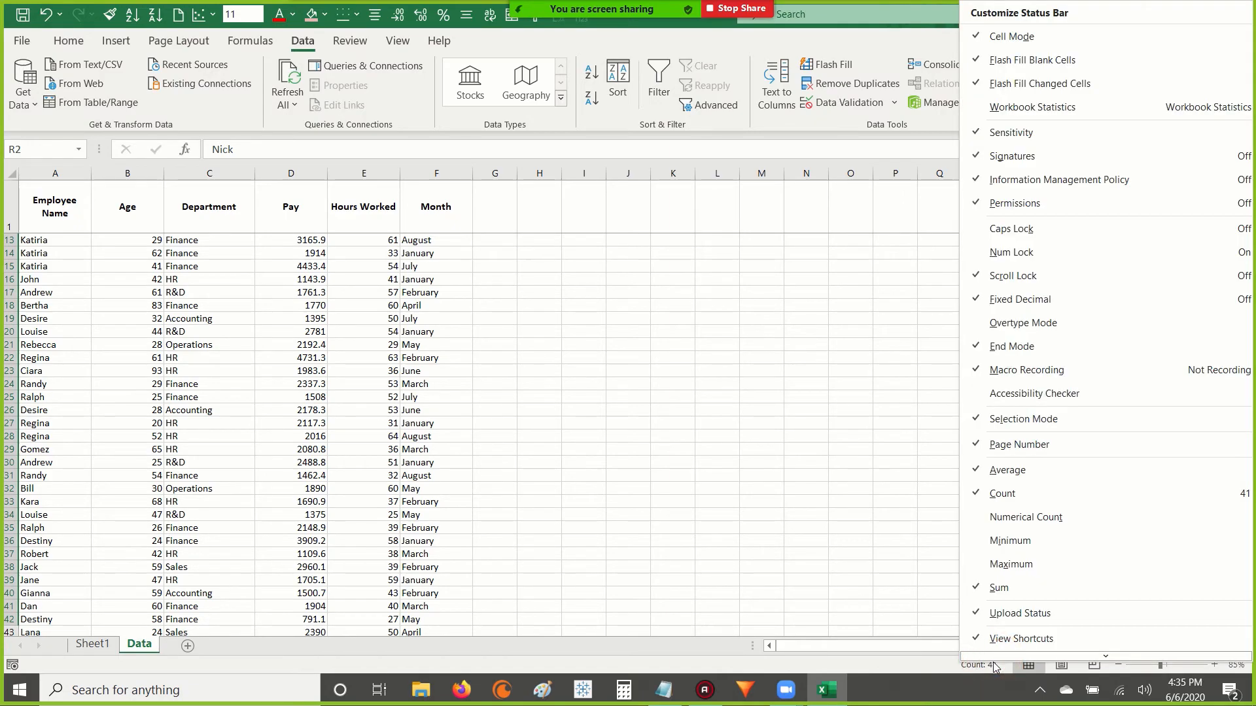
{"action": "left_click", "coordinate": [921, 668]}
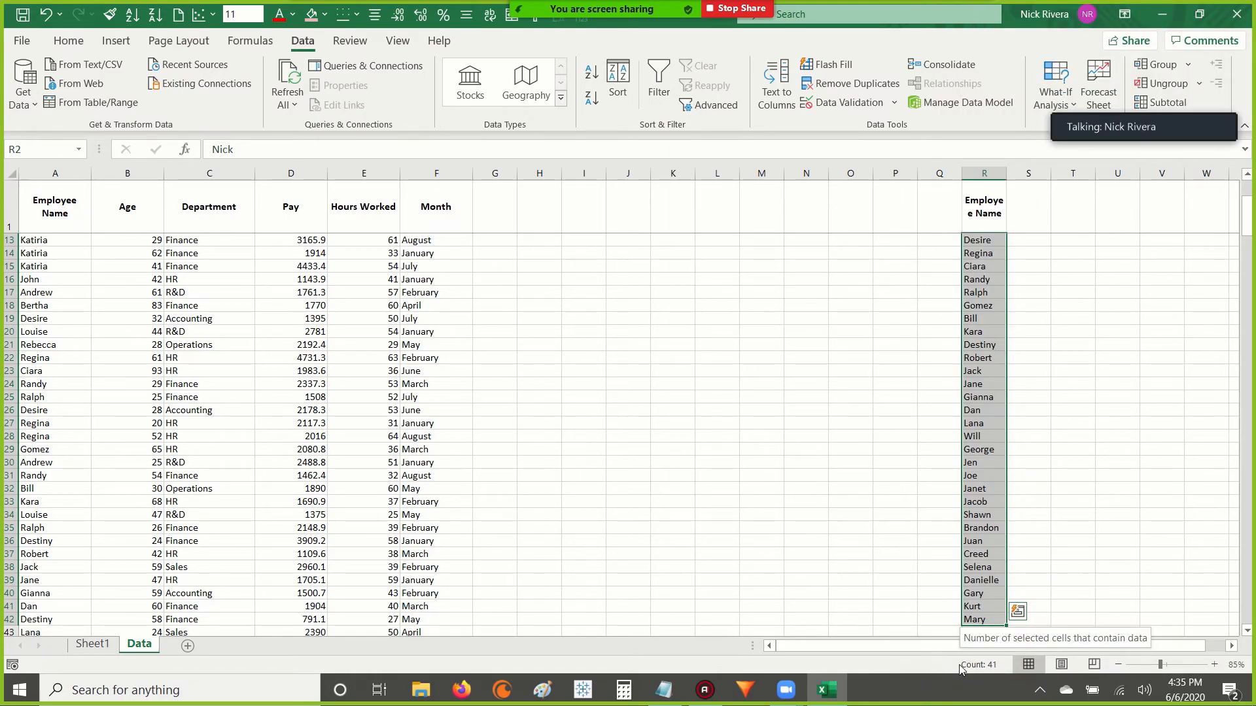
Add Numerical Count, Minimum and Maximum to the status bar statistics.
{"action": "right_click", "coordinate": [971, 665]}
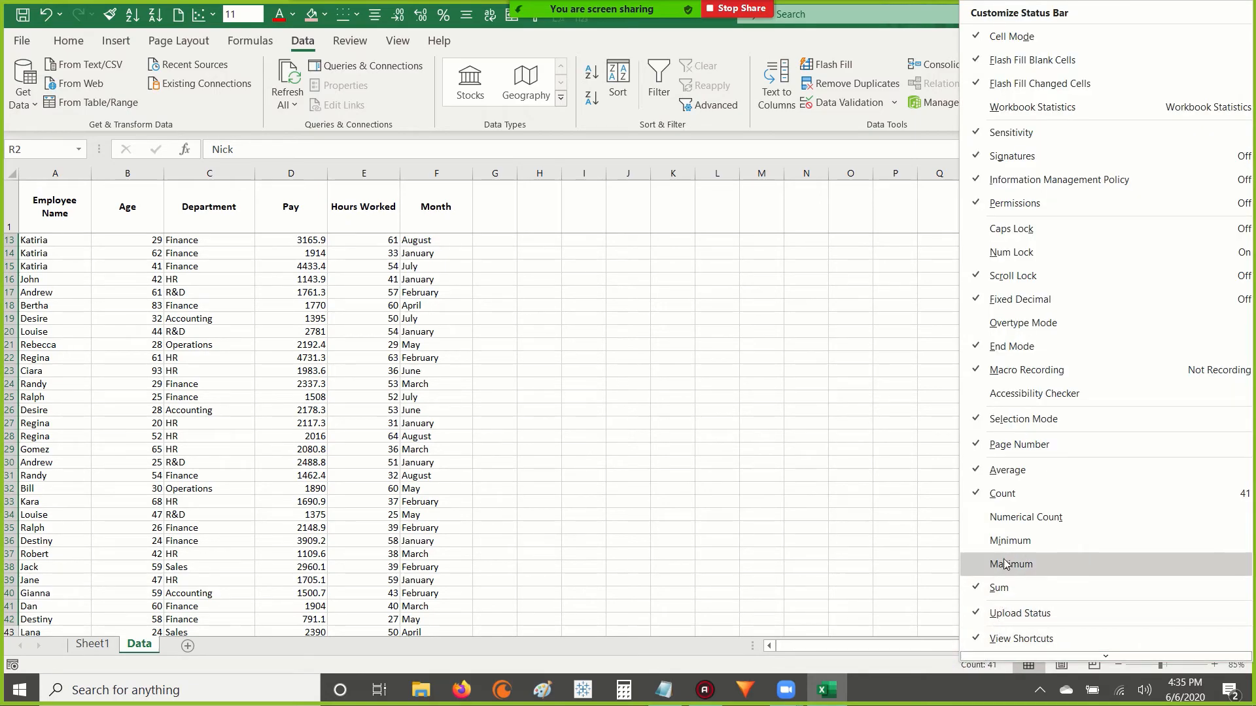
{"action": "left_click", "coordinate": [1010, 520]}
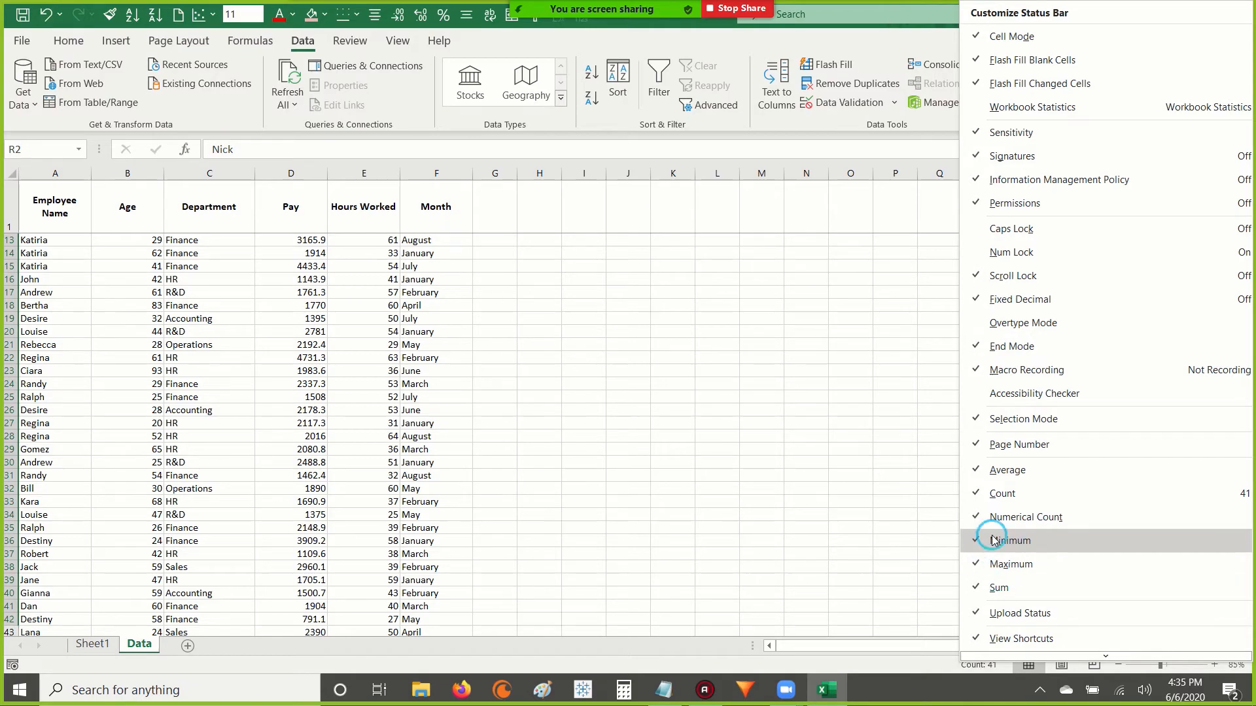
{"action": "left_click", "coordinate": [883, 559]}
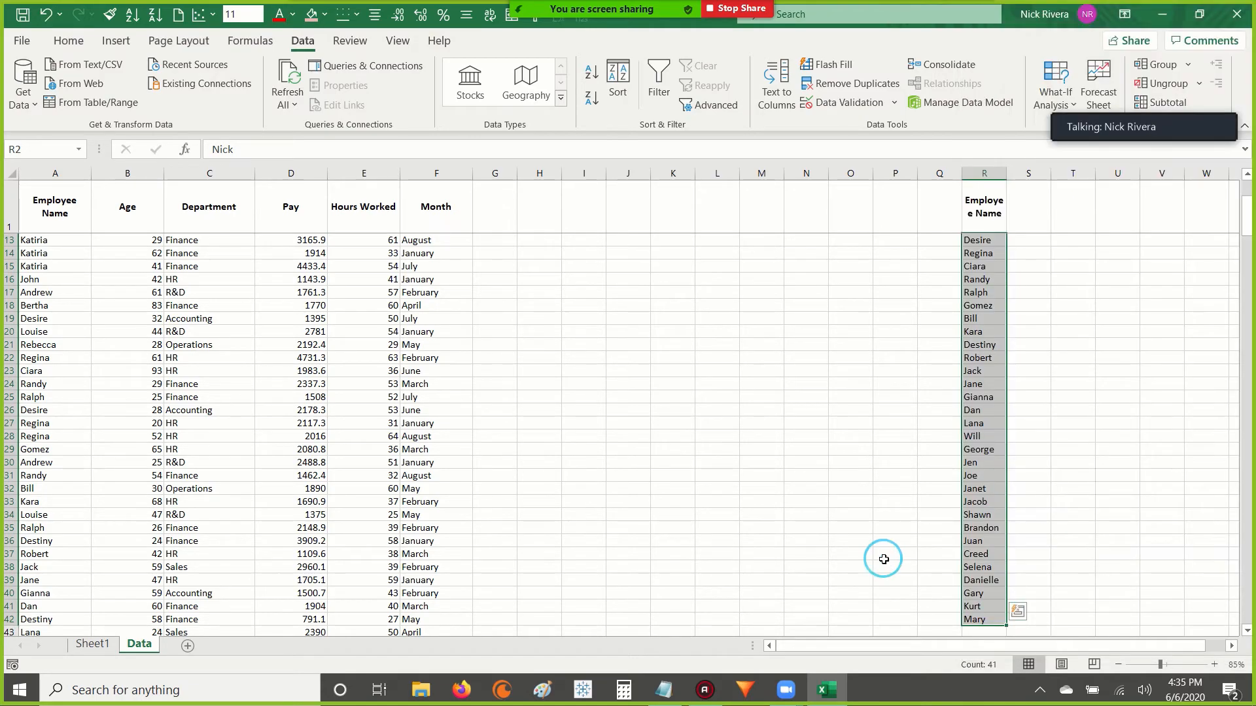
{"action": "right_click", "coordinate": [995, 664]}
{"action": "left_click", "coordinate": [911, 644]}
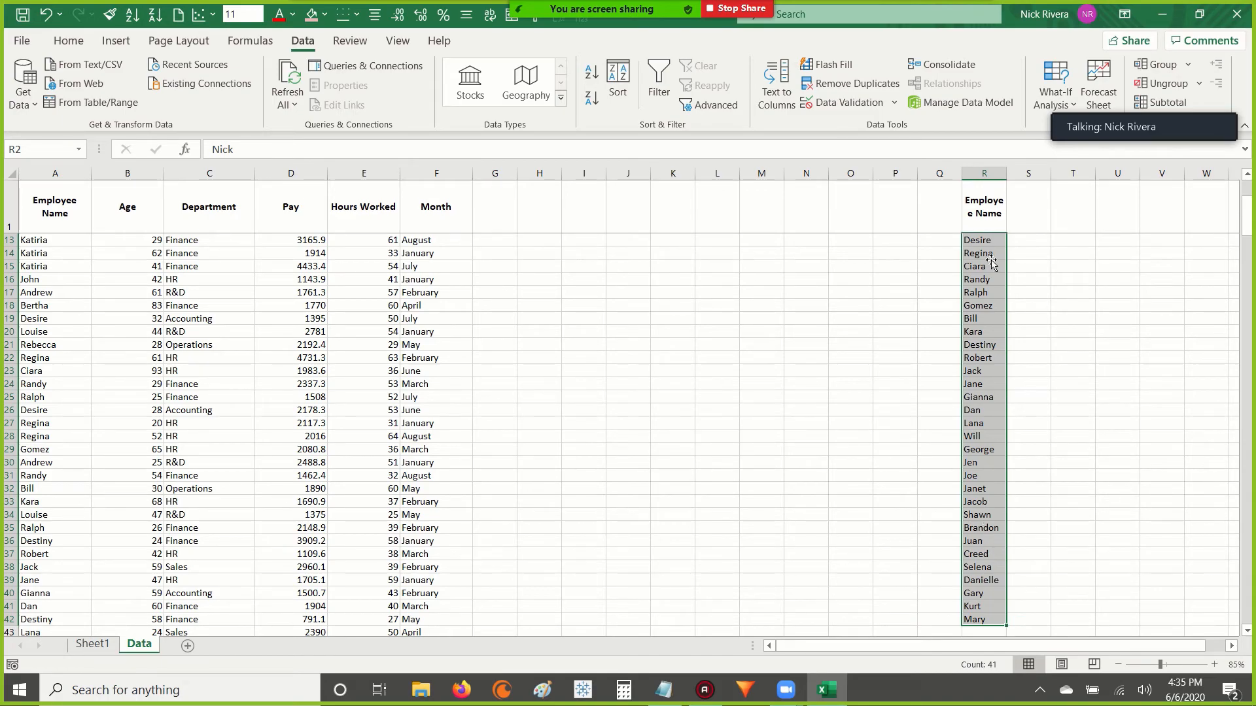
Select the Hours Worked values E2:E329 and review their summary statistics in the status bar.
{"action": "key", "text": "Right"}
{"action": "key", "text": "ctrl+Left"}
{"action": "key", "text": "ctrl+Left"}
{"action": "key", "text": "ctrl+Left"}
{"action": "key", "text": "Right"}
{"action": "key", "text": "Right"}
{"action": "key", "text": "Right"}
{"action": "key", "text": "Right"}
{"action": "key", "text": "Up"}
{"action": "key", "text": "Down"}
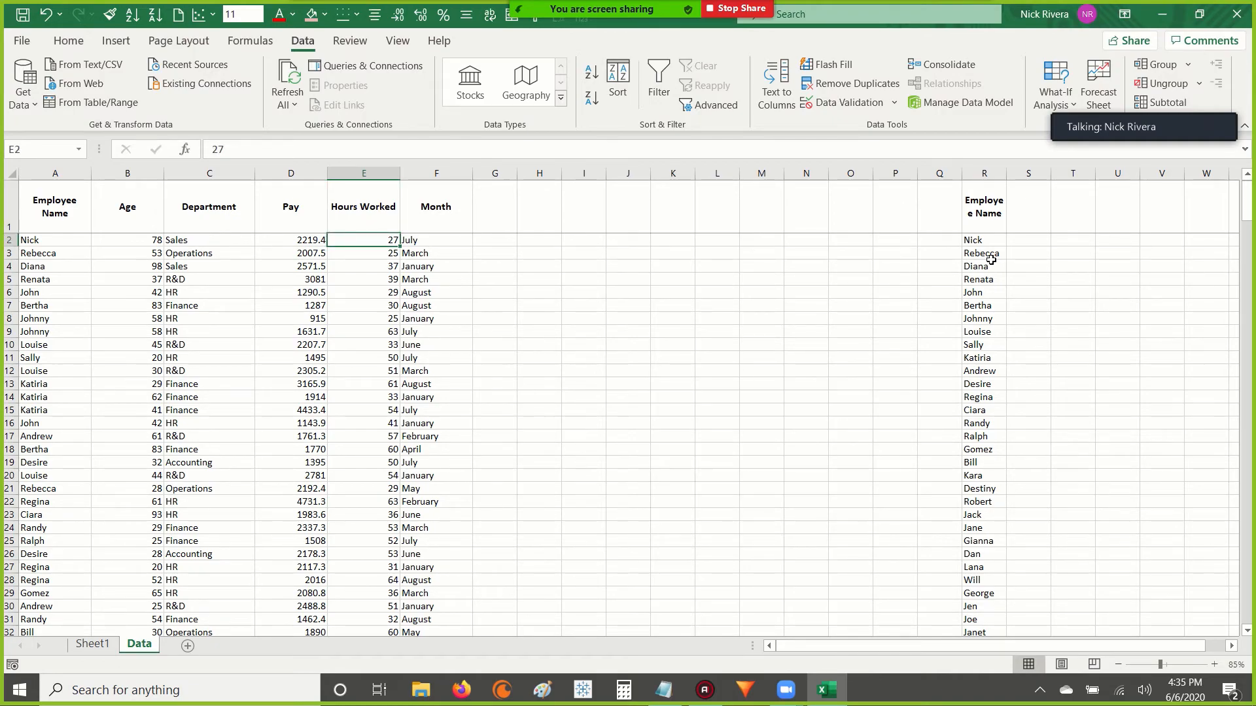
{"action": "key", "text": "ctrl+shift+Down"}
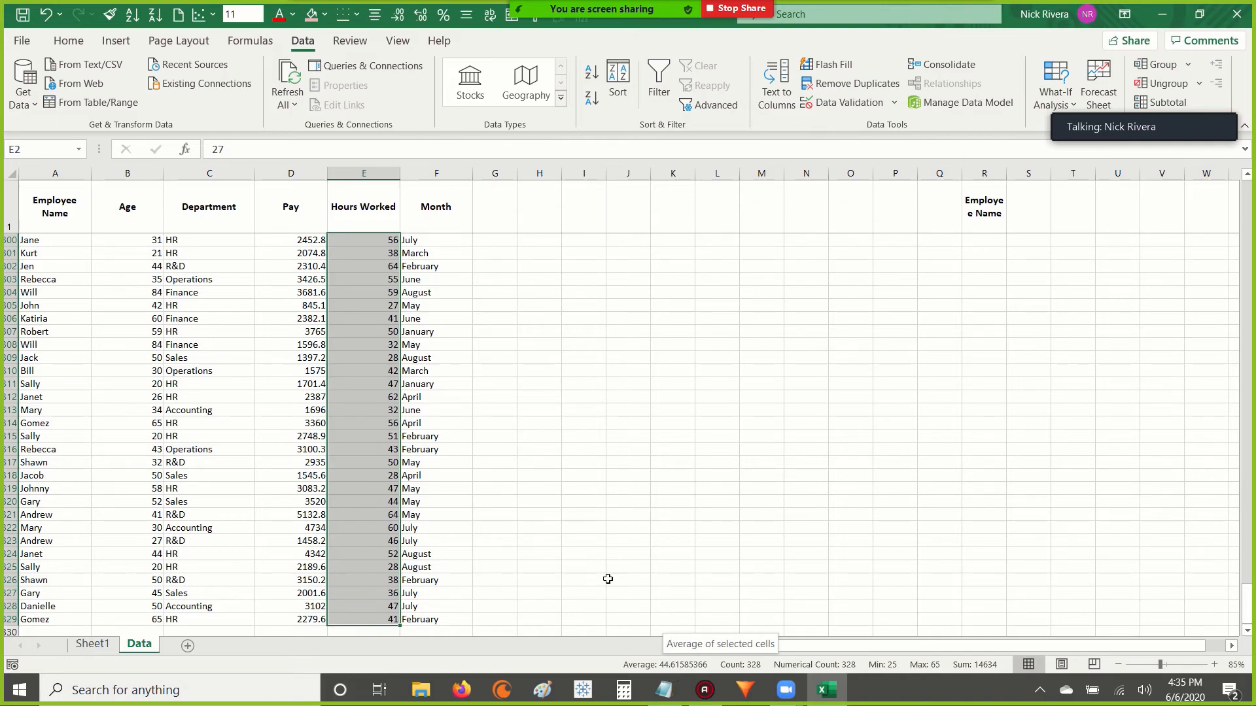
{"action": "right_click", "coordinate": [916, 672]}
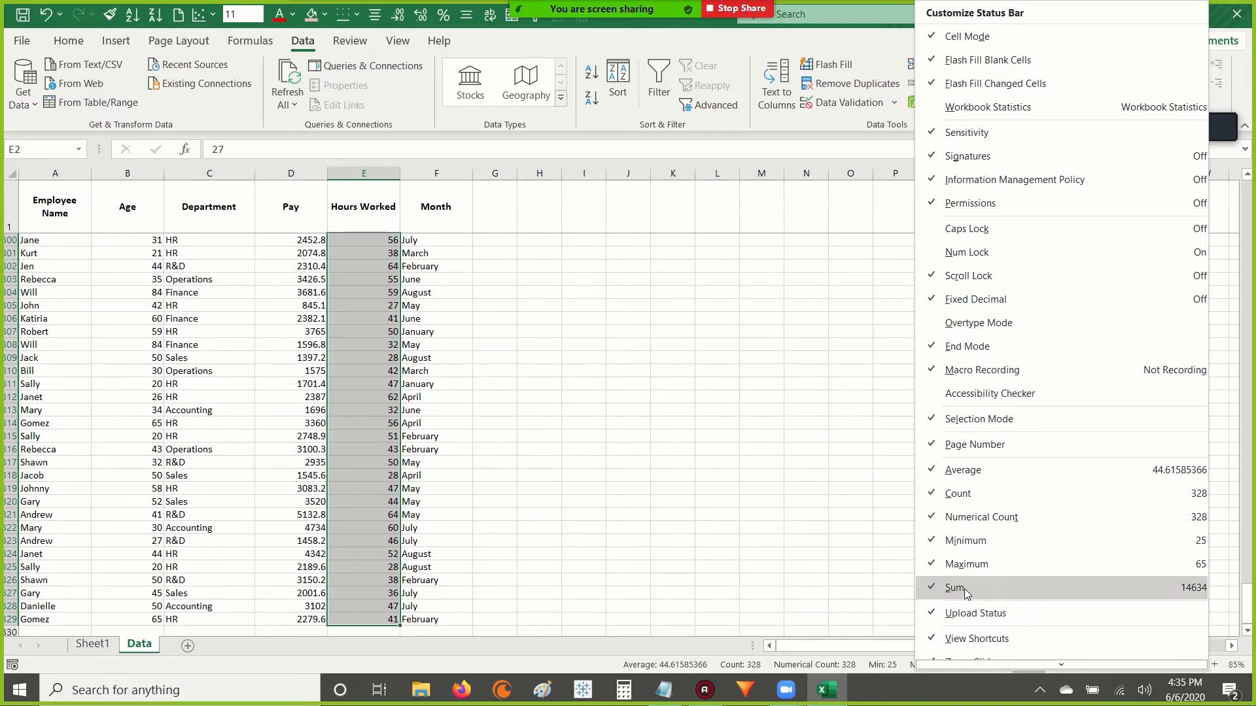
{"action": "left_click", "coordinate": [718, 534]}
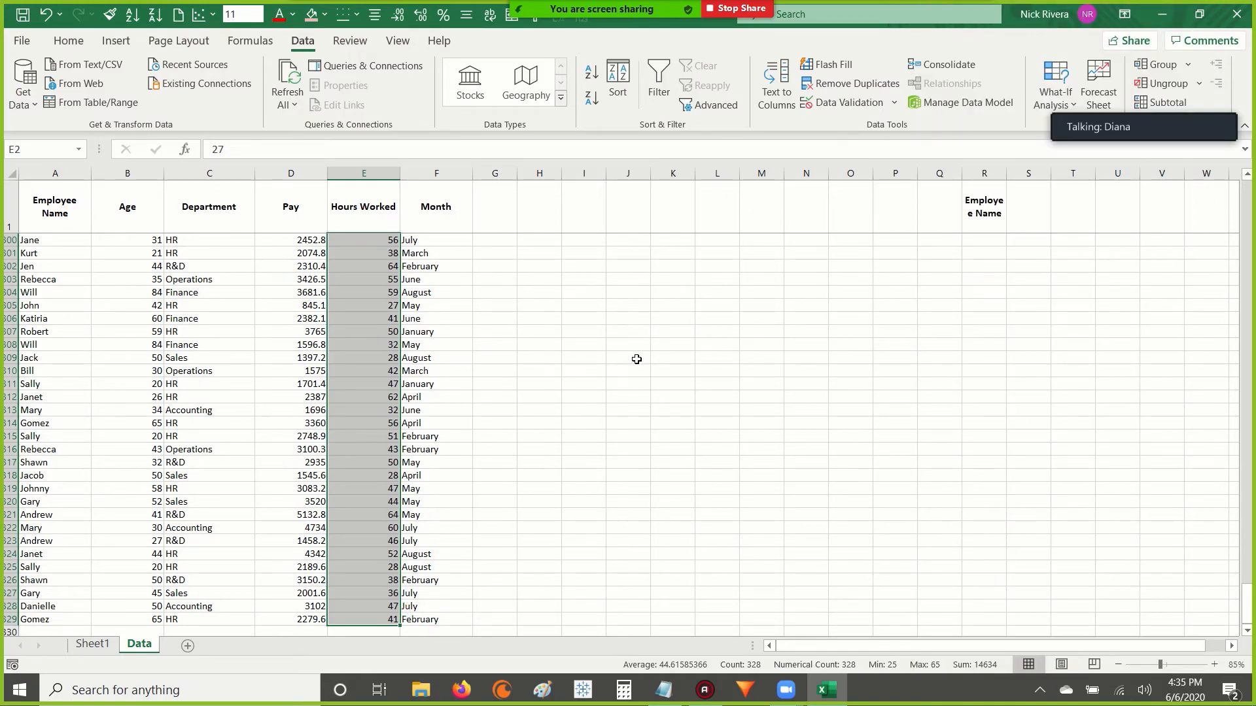
Recheck the count of the unique names in R2:R42 and select the names in R2:R20.
{"action": "mouse_move", "coordinate": [991, 208]}
{"action": "left_mouse_down"}
{"action": "mouse_move", "coordinate": [985, 275]}
{"action": "mouse_move", "coordinate": [983, 199]}
{"action": "left_mouse_up"}
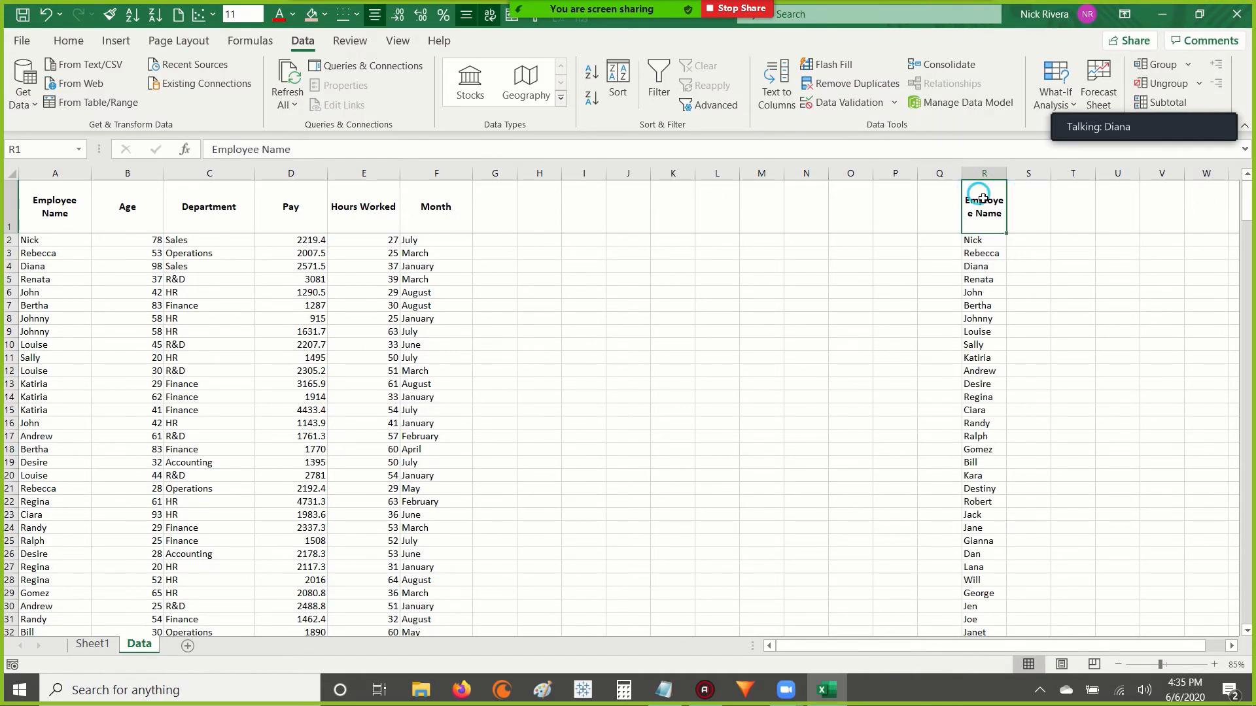
{"action": "key", "text": "Down"}
{"action": "key", "text": "ctrl+shift+Down"}
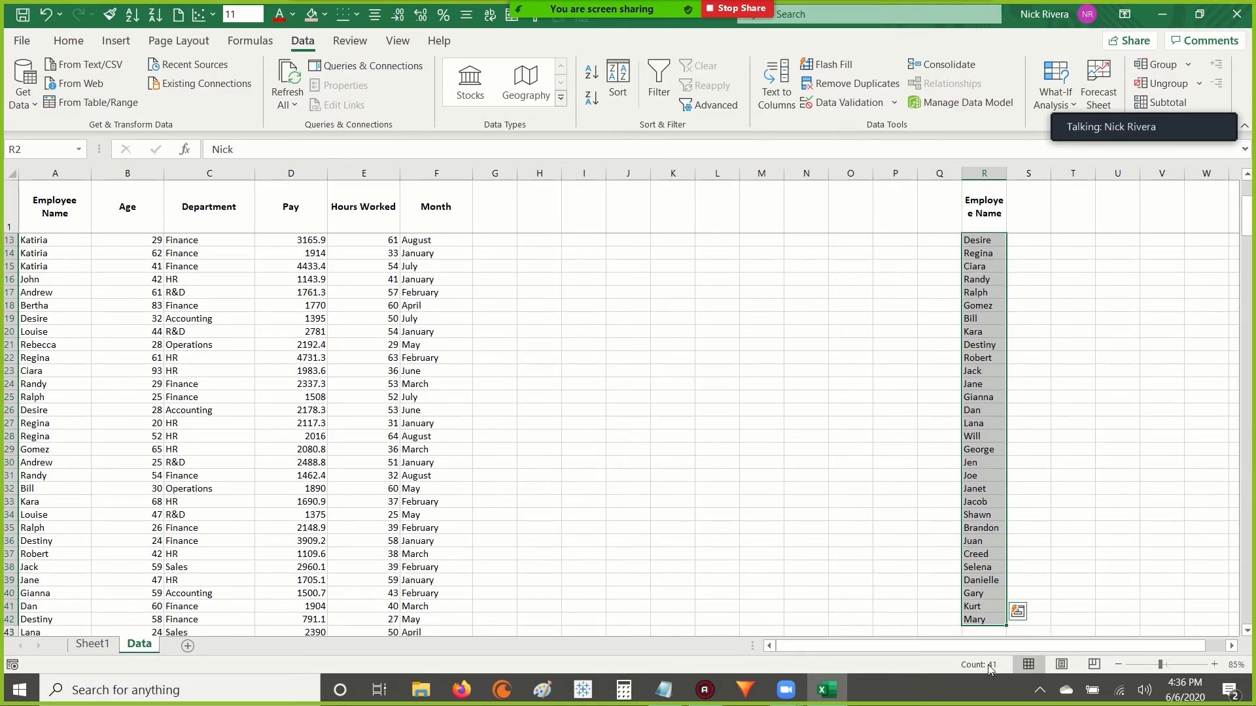
{"action": "key", "text": "Up"}
{"action": "key", "text": "Down"}
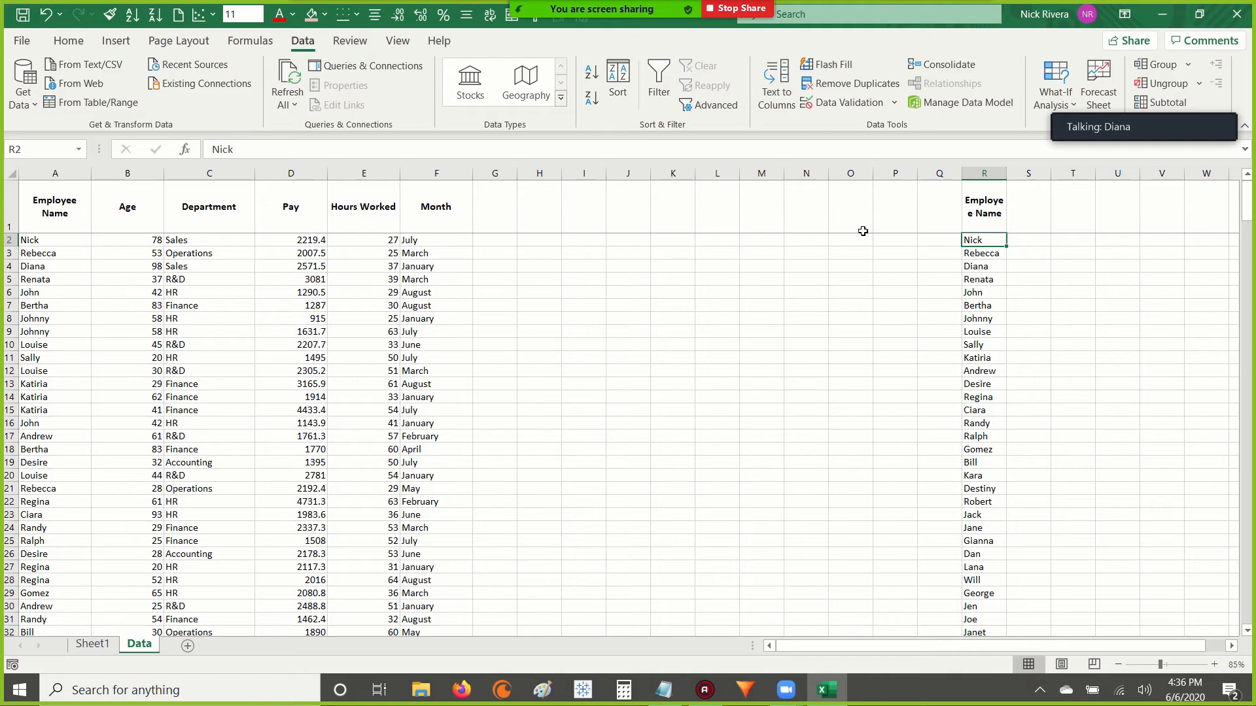
{"action": "left_click_drag", "start_coordinate": [985, 241], "coordinate": [975, 481]}
{"action": "left_click_drag", "start_coordinate": [986, 240], "coordinate": [985, 477]}
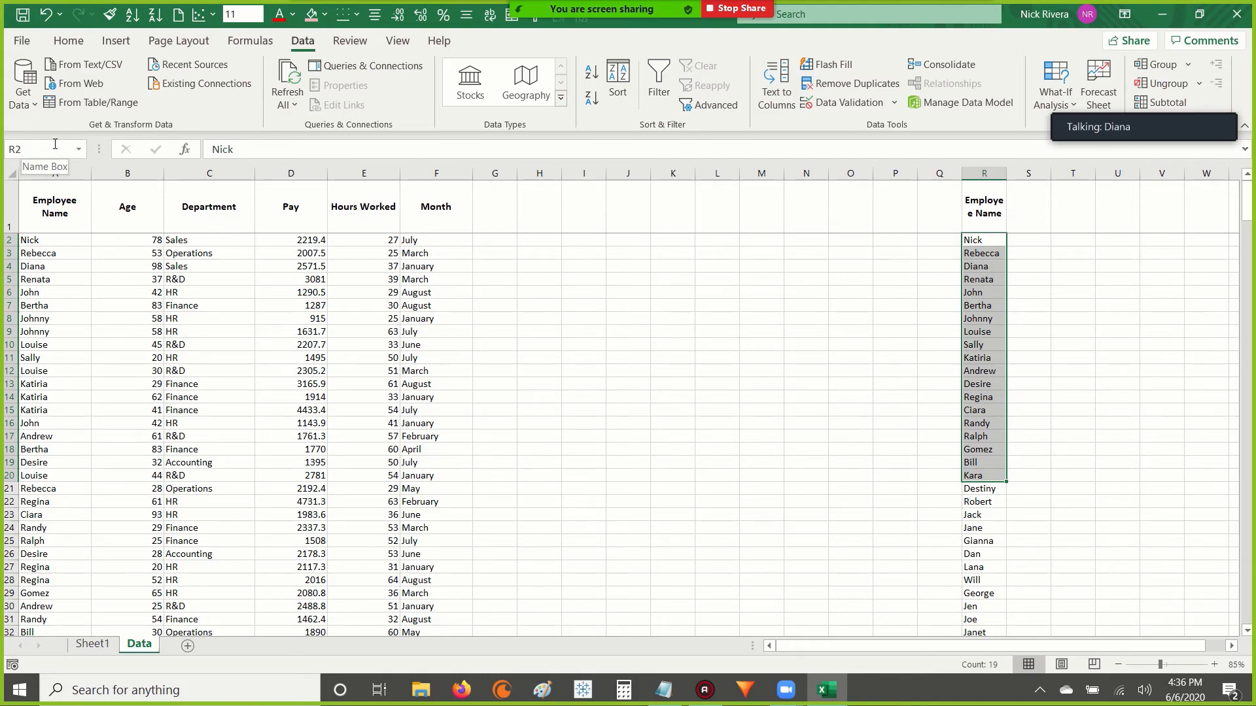
{"action": "left_click_drag", "start_coordinate": [991, 240], "coordinate": [979, 546]}
{"action": "left_click", "coordinate": [981, 280]}
{"action": "left_click", "coordinate": [979, 210]}
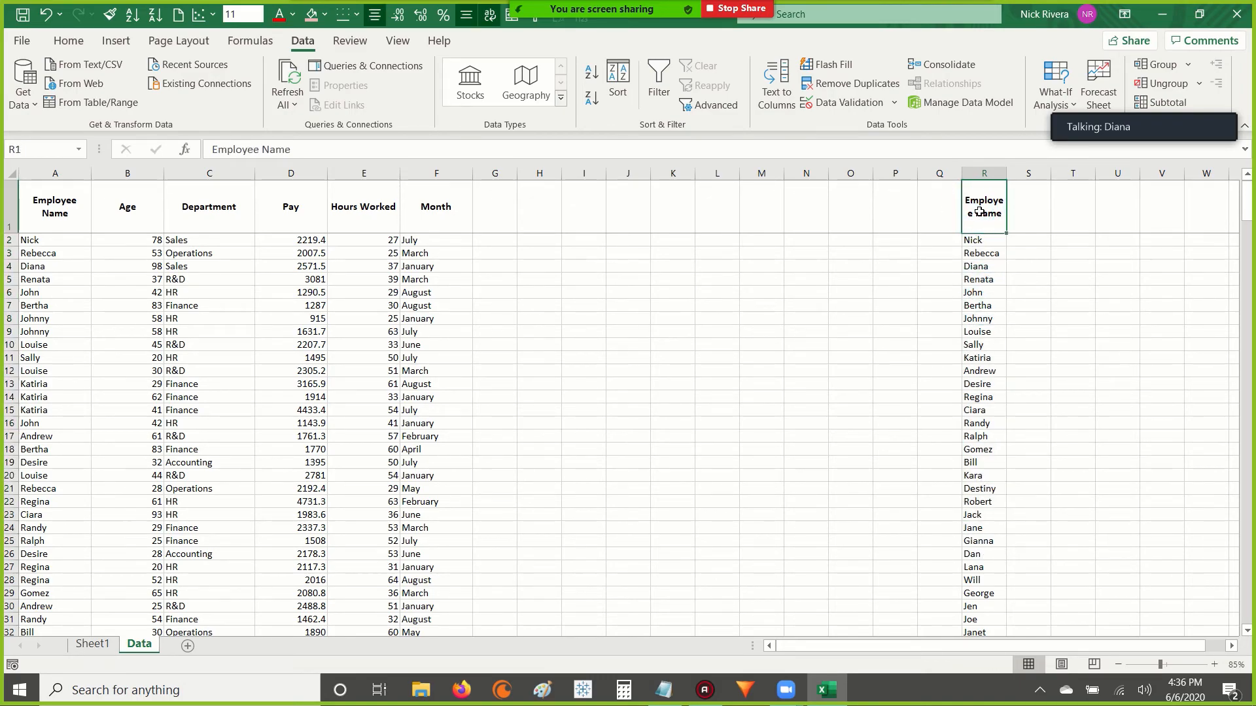
Enter the formula =COUNT(R2:R42) in cell Q1 beside the unique names header.
{"action": "key", "text": "Left"}
{"action": "key", "text": "Left"}
{"action": "key", "text": "Left"}
{"action": "key", "text": "Right"}
{"action": "key", "text": "Right"}
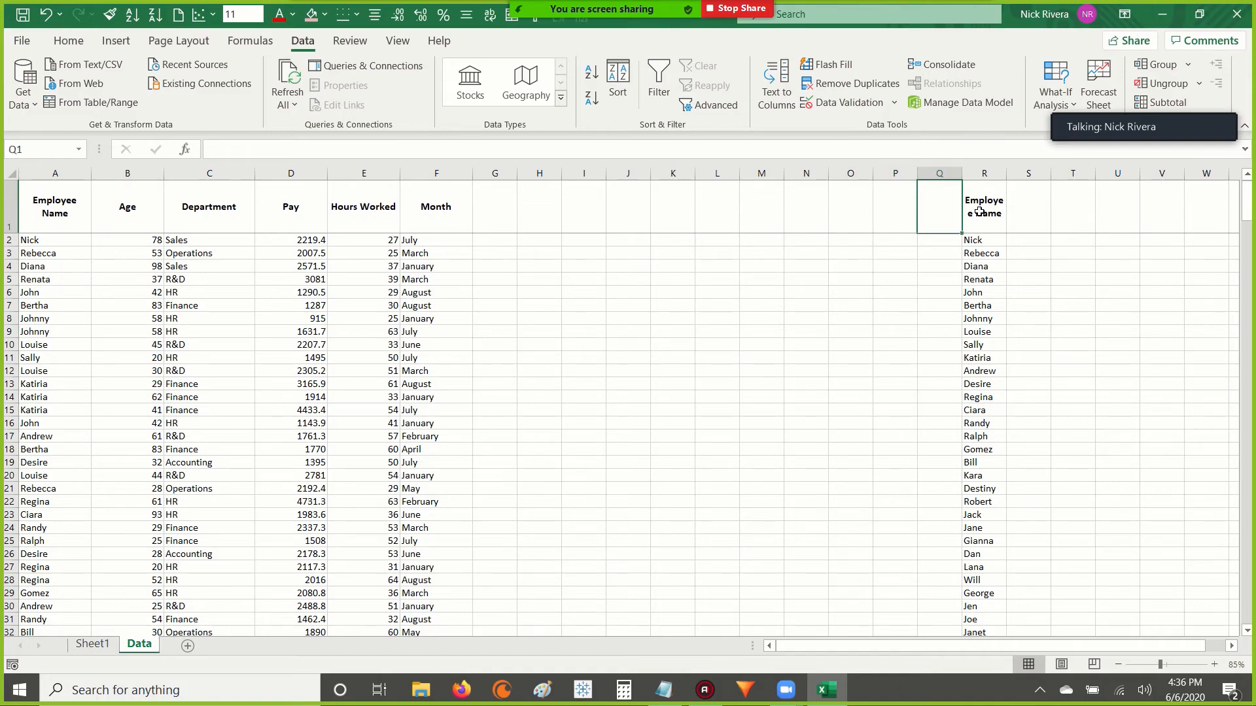
{"action": "type", "text": "="}
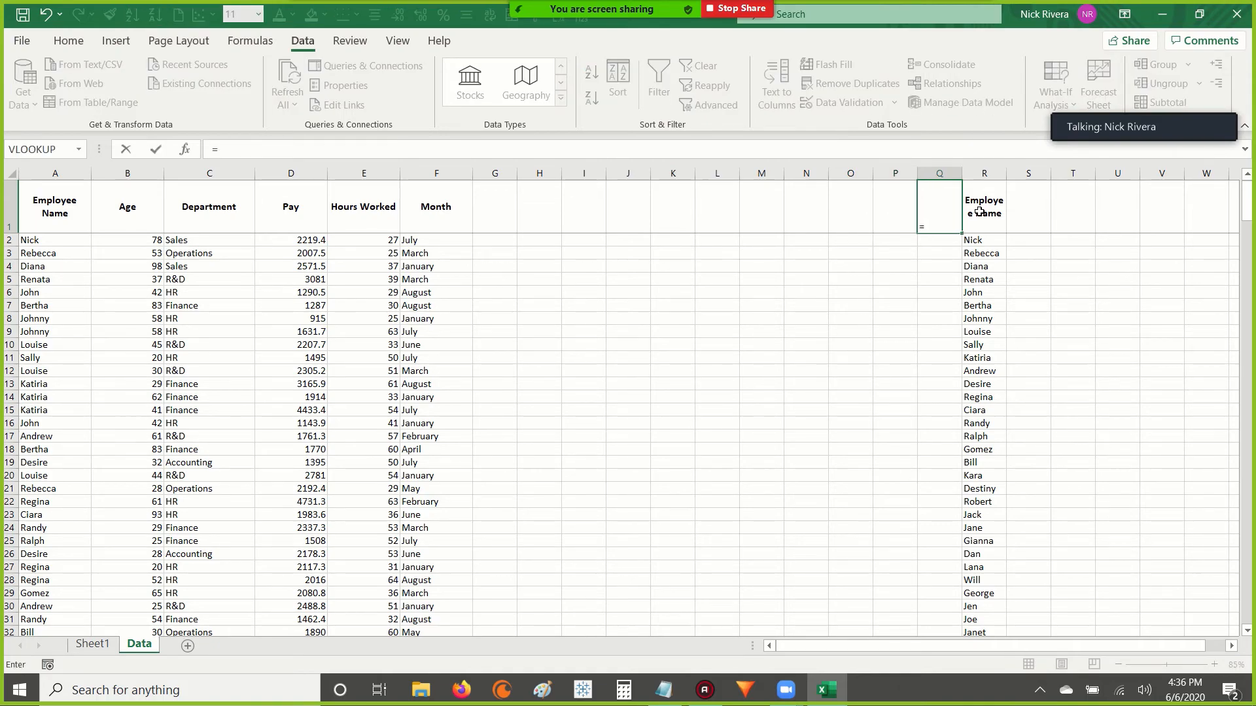
{"action": "type", "text": "count"}
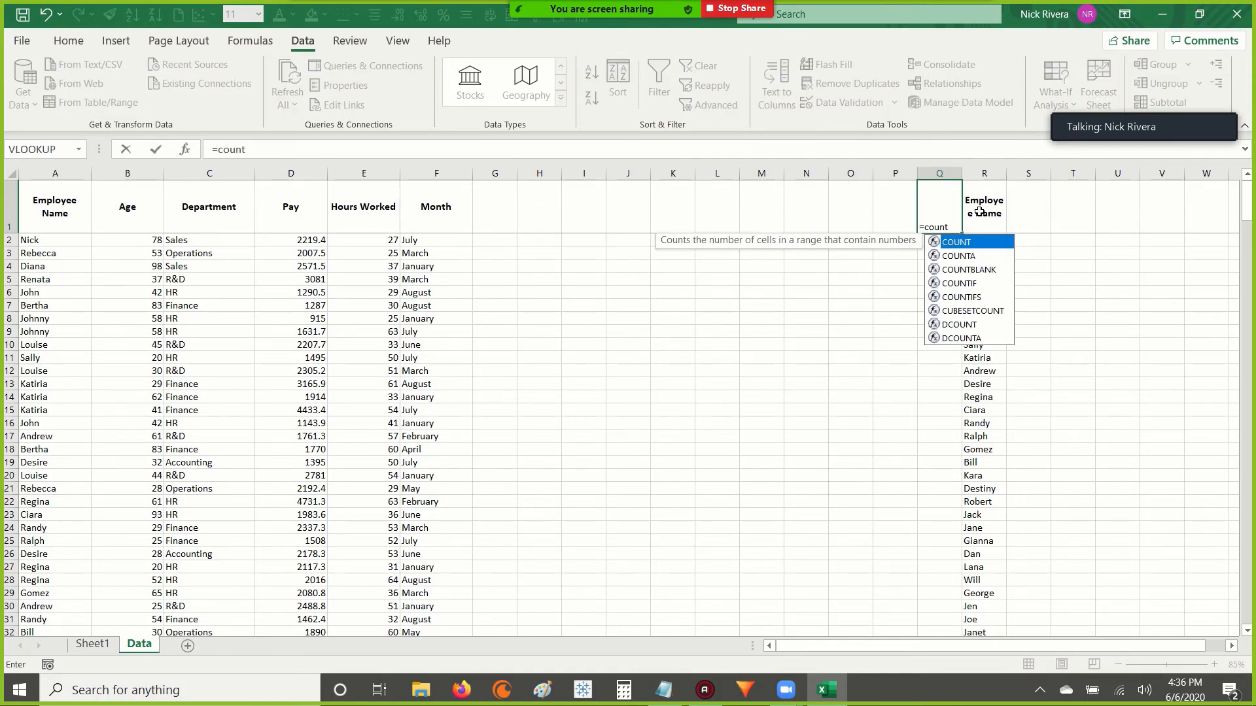
{"action": "type", "text": "("}
{"action": "left_click", "coordinate": [980, 211]}
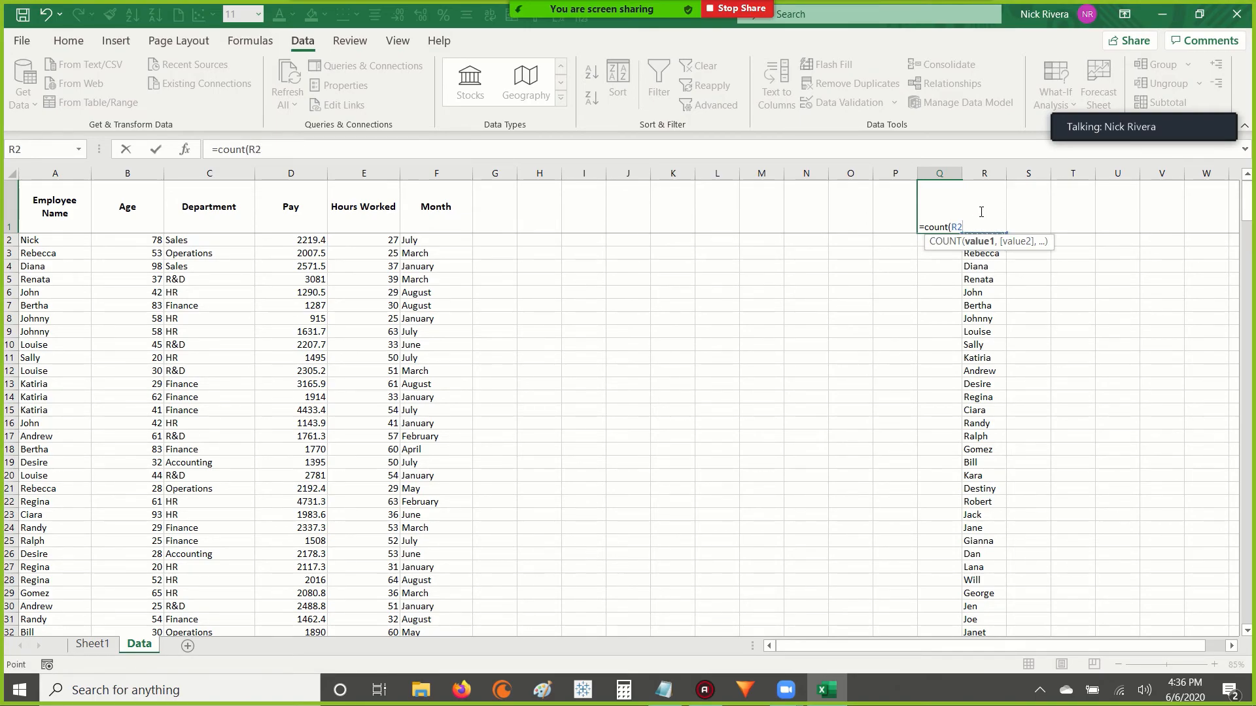
{"action": "key", "text": "ctrl+shift+Down"}
{"action": "type", "text": ")"}
{"action": "key", "text": "ctrl+Return"}
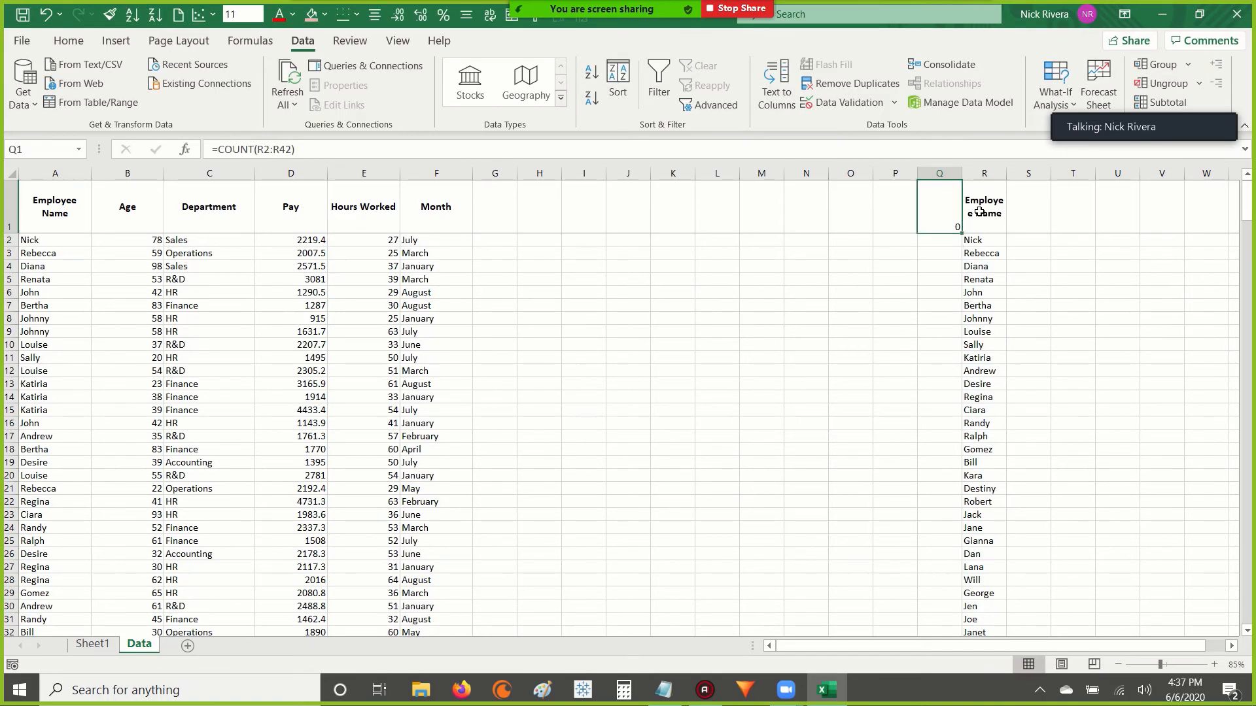
Center the count in Q1 horizontally and vertically and check the cell range its formula refers to.
{"action": "key", "text": "alt+0"}
{"action": "key", "text": "6"}
{"action": "key", "text": "alt+0"}
{"action": "key", "text": "2"}
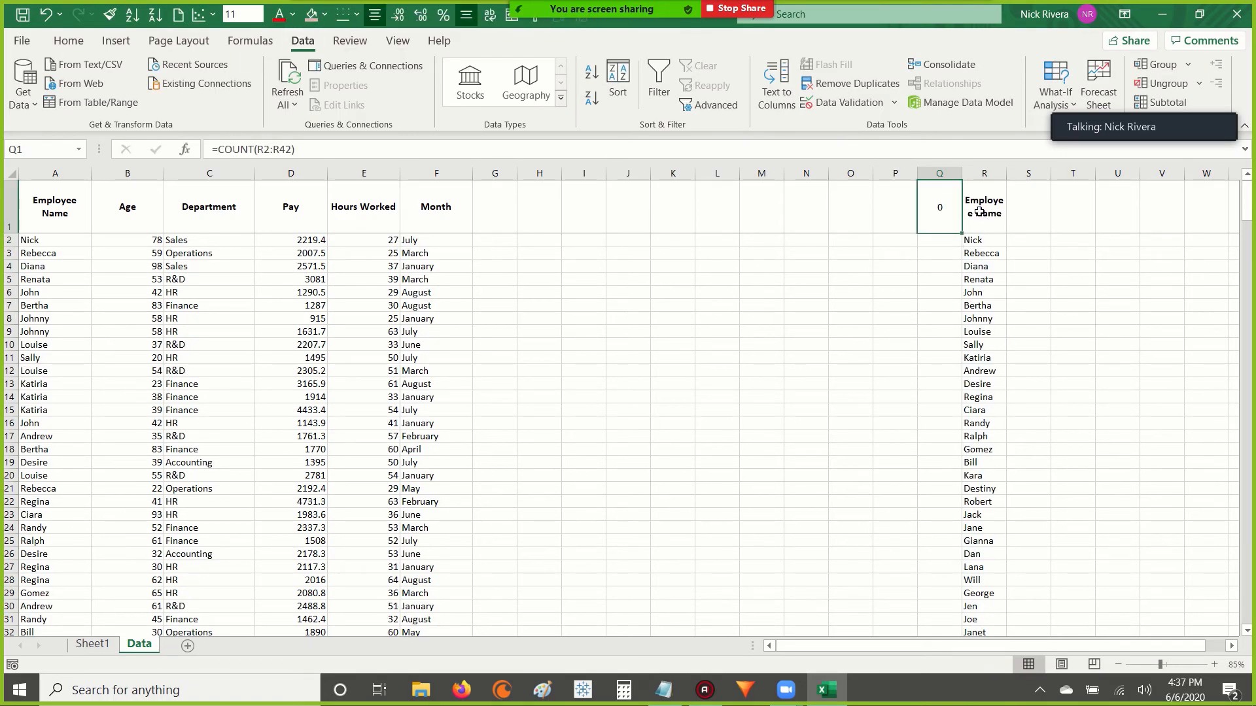
{"action": "key", "text": "F2"}
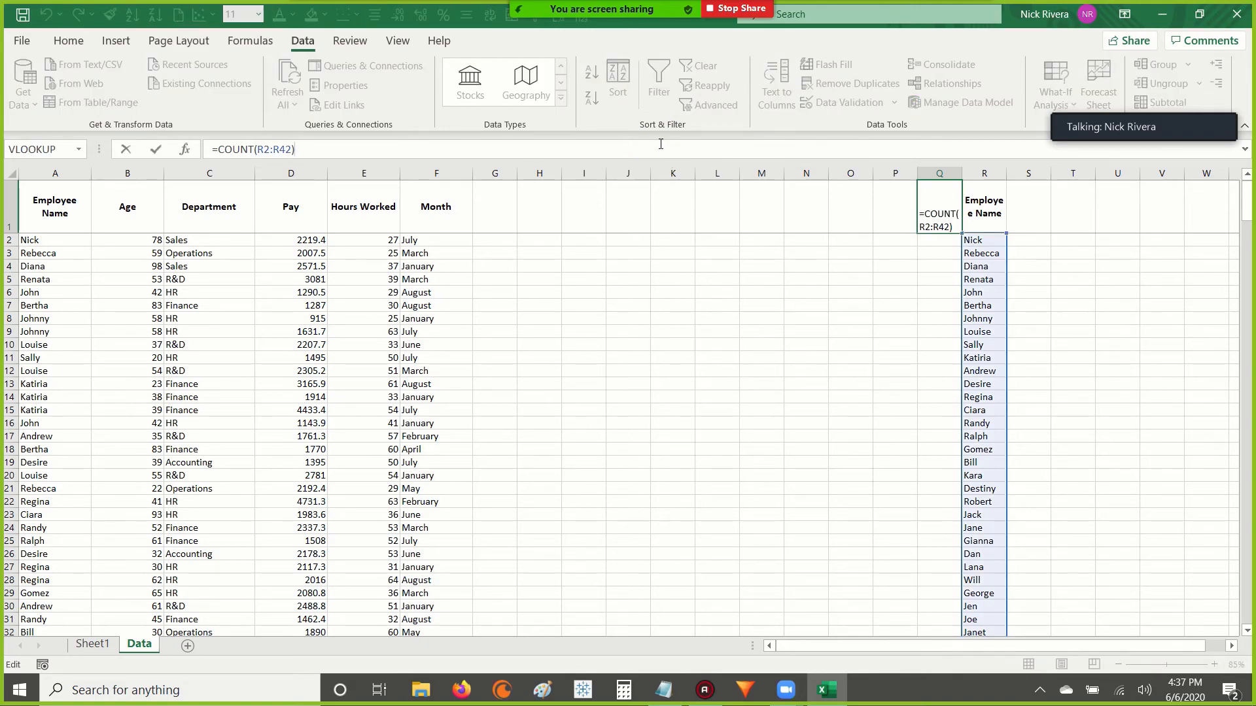
{"action": "key", "text": "Escape"}
{"action": "key", "text": "Down"}
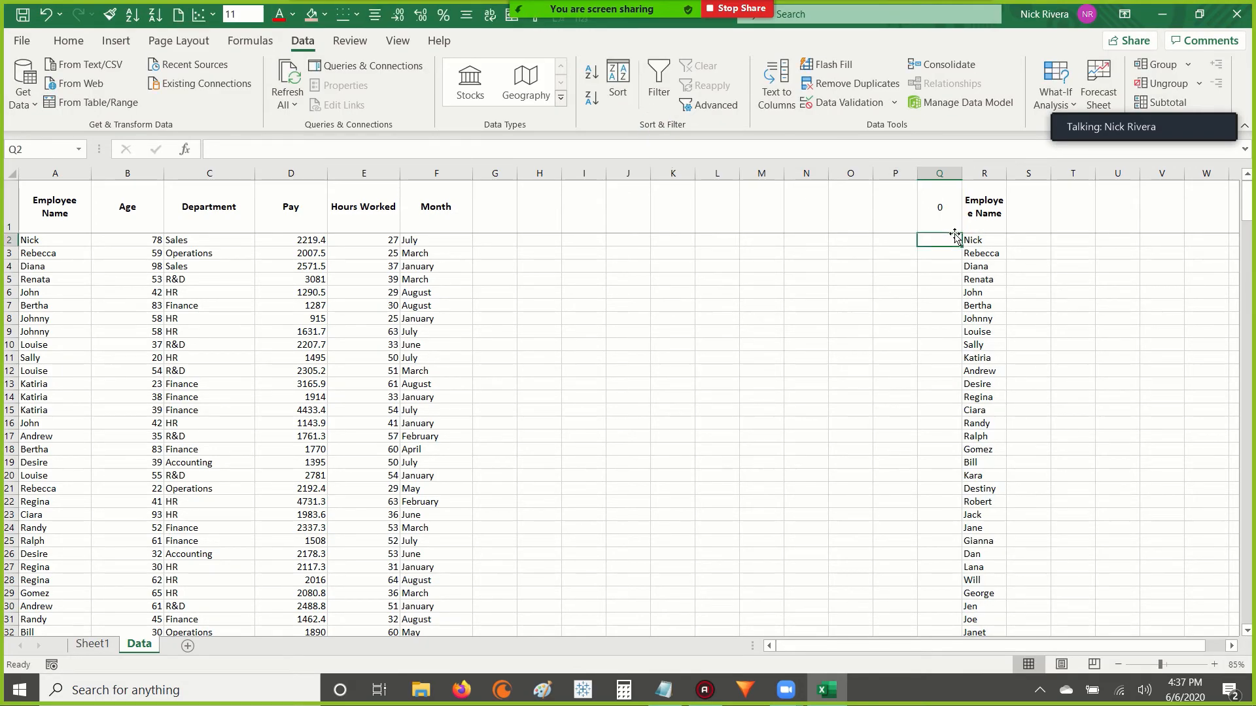
Number the unique names by entering 1 and 2 in S2:S3 and filling the series down to S42.
{"action": "key", "text": "Right"}
{"action": "key", "text": "Left"}
{"action": "key", "text": "Right"}
{"action": "key", "text": "Left"}
{"action": "key", "text": "Right"}
{"action": "key", "text": "Right"}
{"action": "type", "text": "1"}
{"action": "key", "text": "Return"}
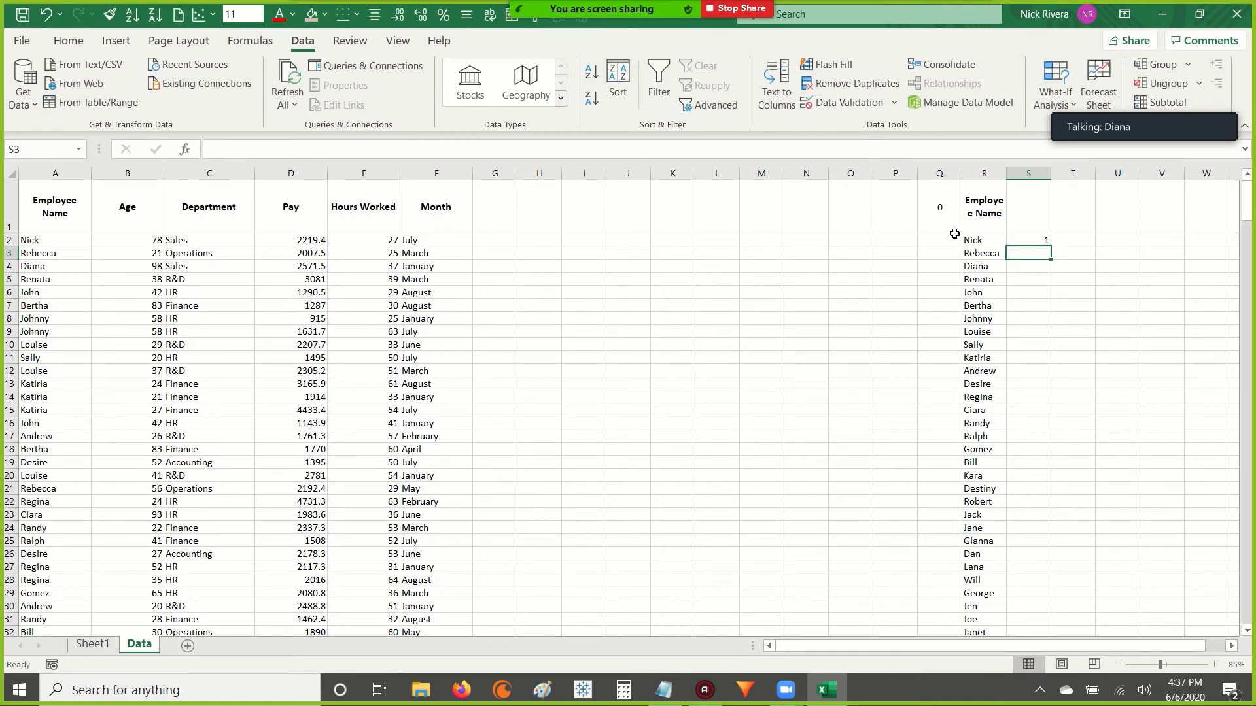
{"action": "type", "text": "2"}
{"action": "key", "text": "Up"}
{"action": "key", "text": "shift+Down"}
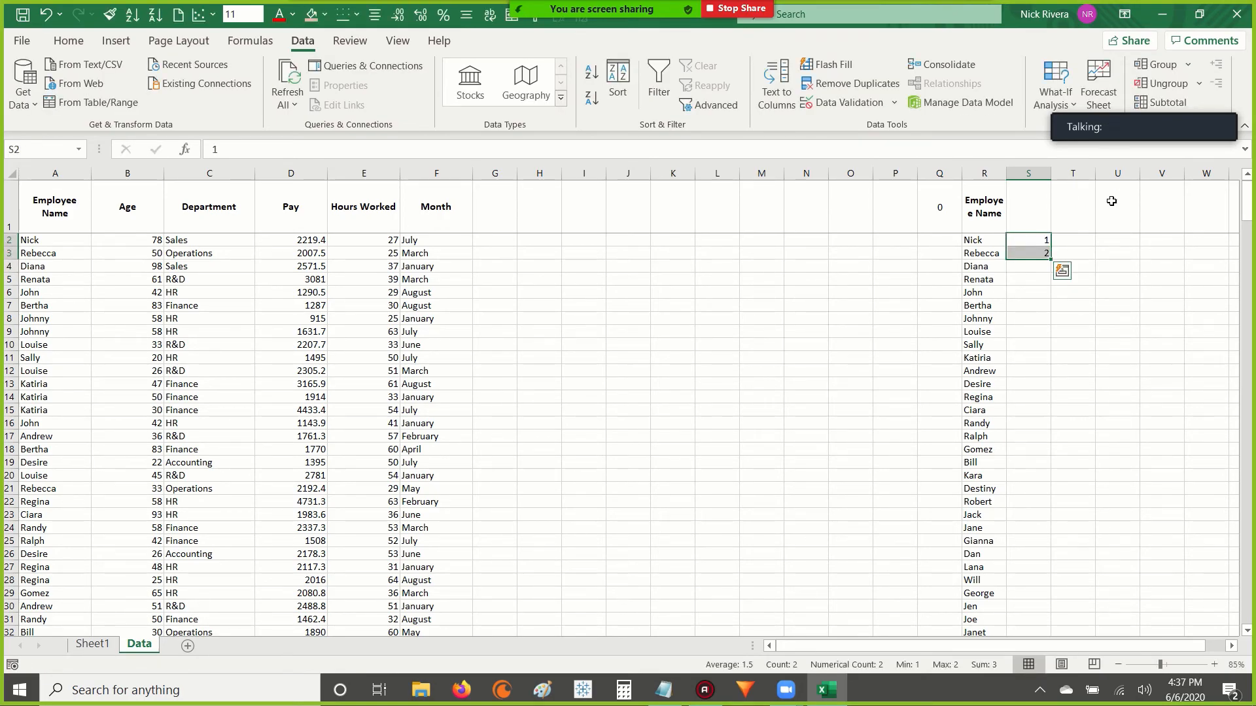
{"action": "double_click", "coordinate": [1053, 260]}
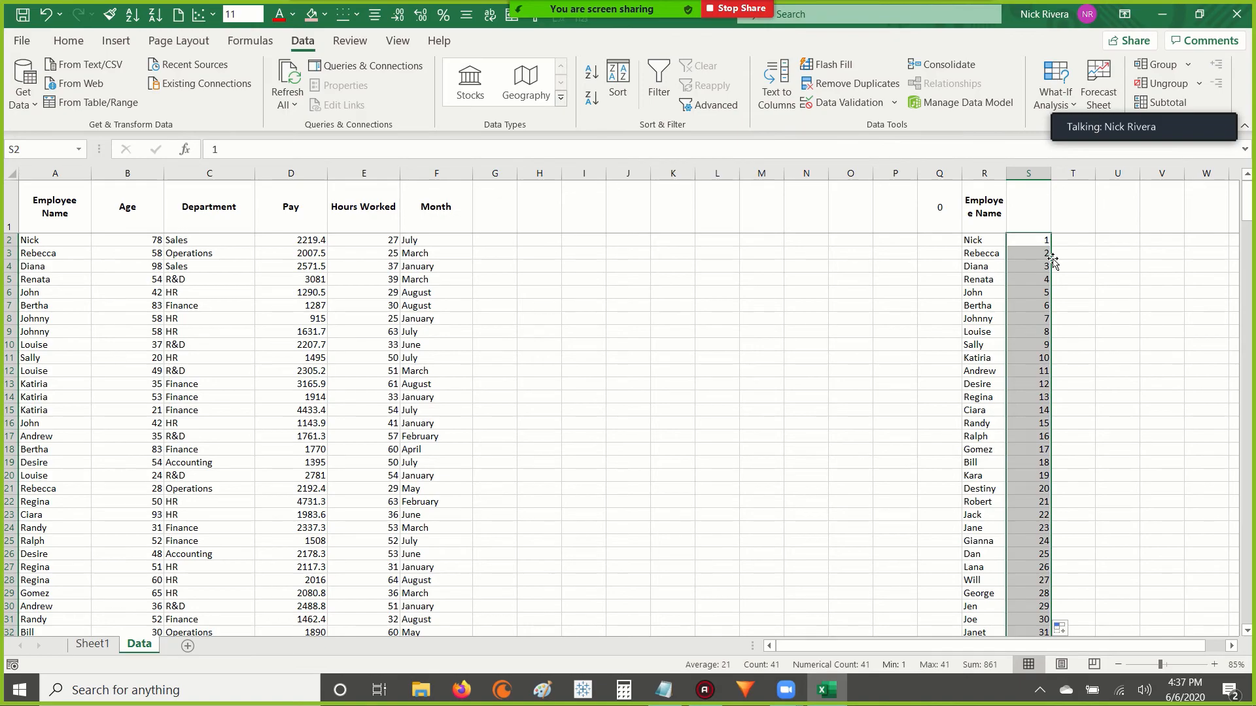
{"action": "left_click", "coordinate": [1018, 279]}
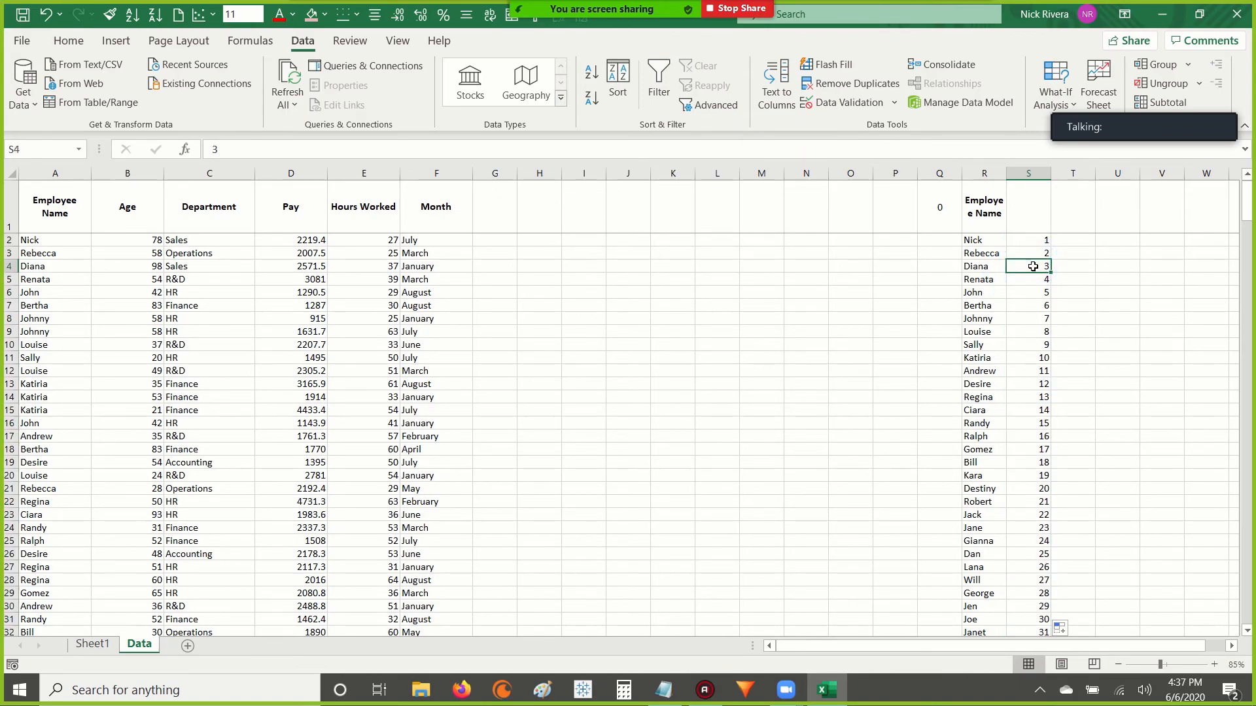
{"action": "key", "text": "ctrl+Down"}
{"action": "key", "text": "ctrl+Up"}
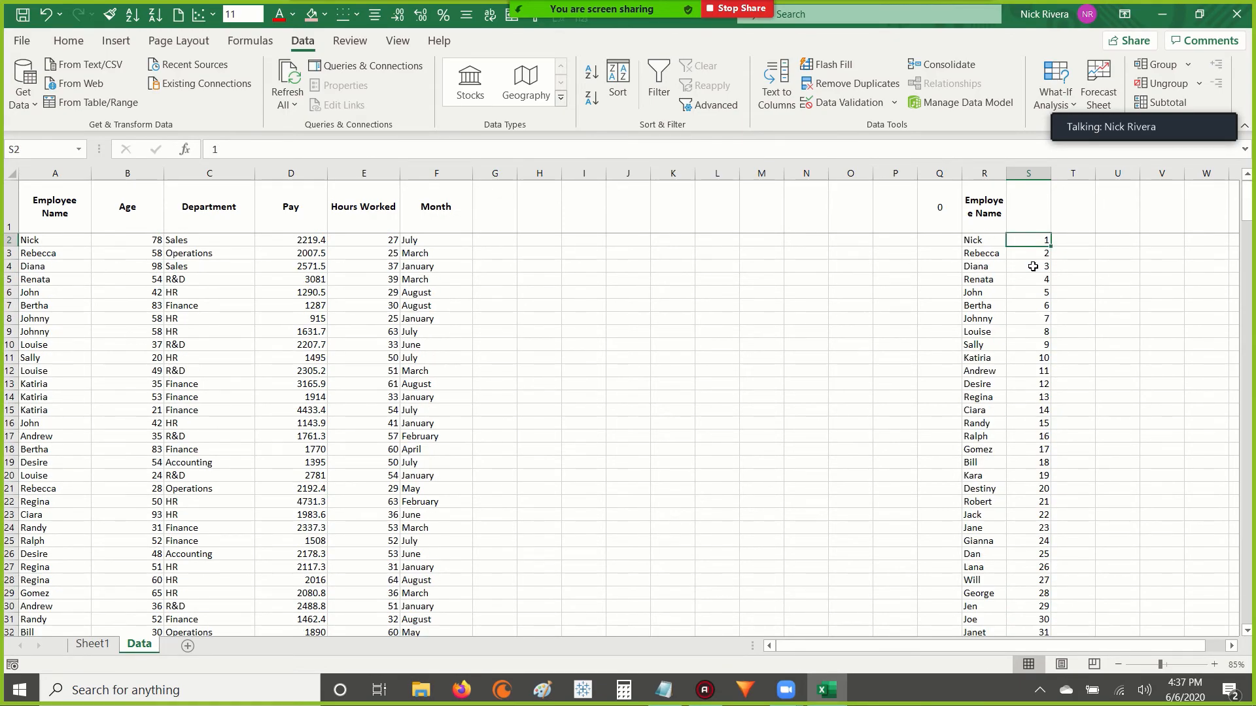
Enter the formula =COUNT(S2:S42) in cell S1 above the number series.
{"action": "key", "text": "Up"}
{"action": "key", "text": "Left"}
{"action": "key", "text": "Right"}
{"action": "type", "text": "=cotuin"}
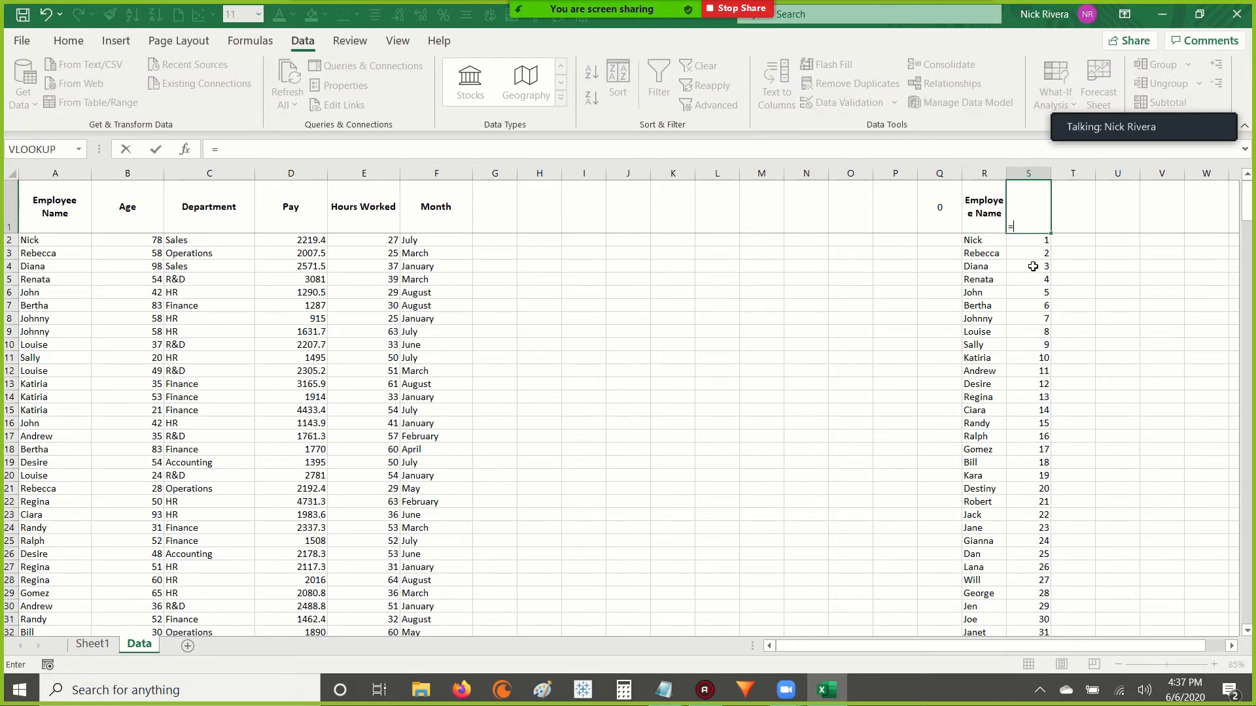
{"action": "key", "text": "BackSpace"}
{"action": "key", "text": "BackSpace"}
{"action": "key", "text": "BackSpace"}
{"action": "key", "text": "BackSpace"}
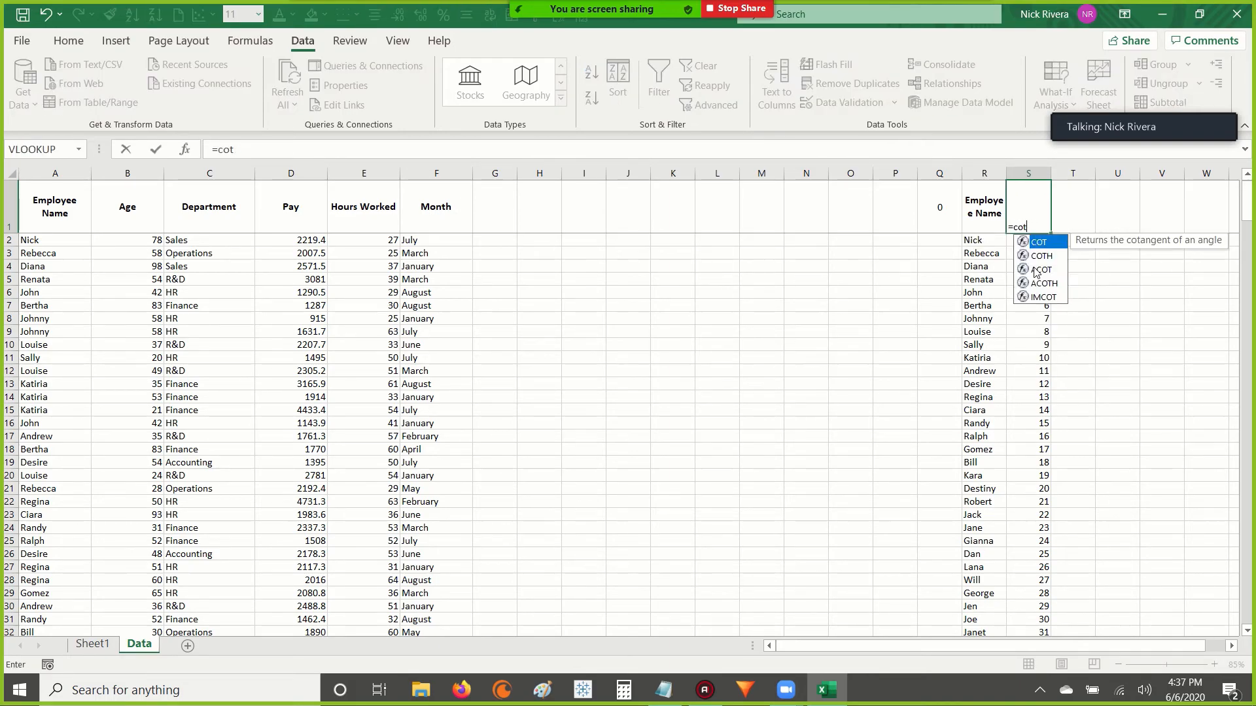
{"action": "type", "text": "unt"}
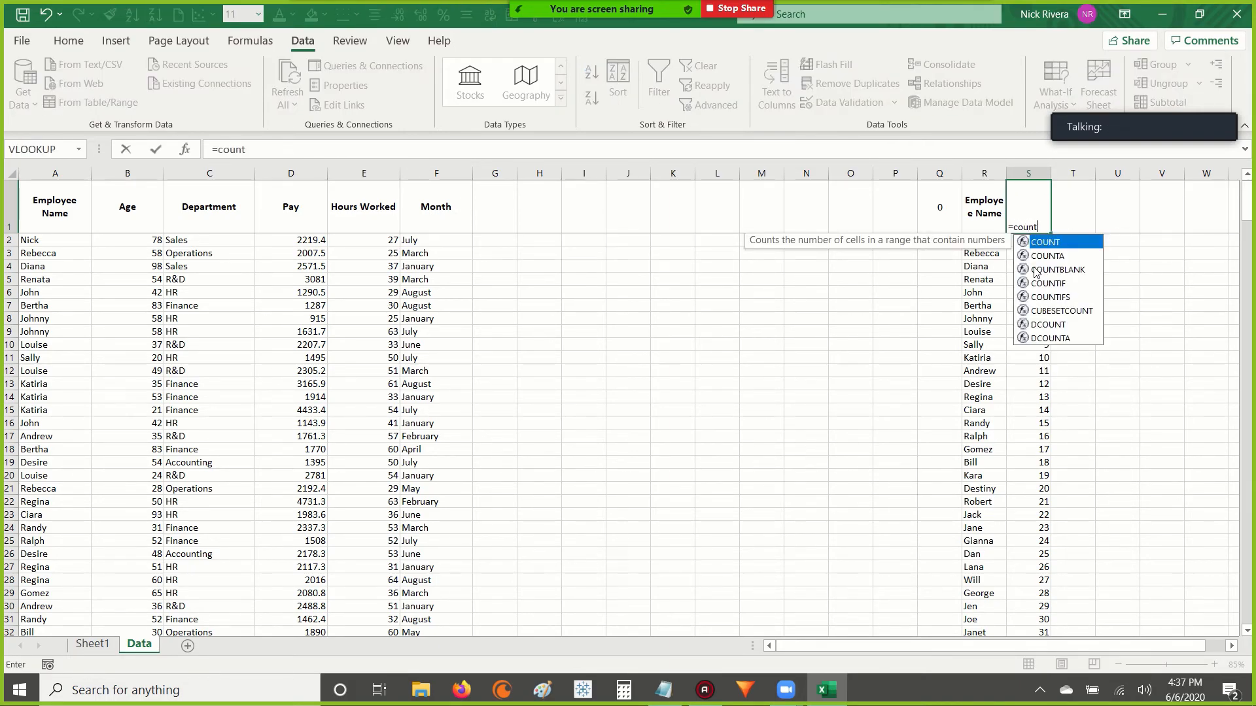
{"action": "key", "text": "Down"}
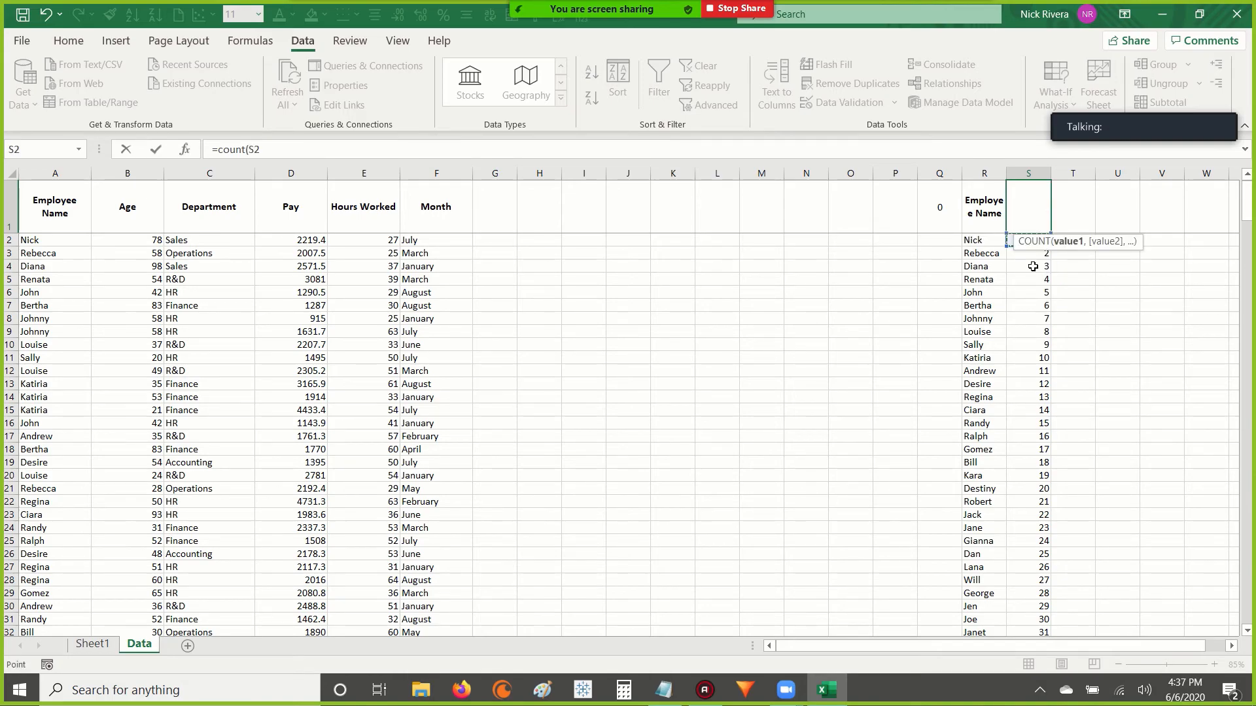
{"action": "key", "text": "ctrl+shift+Down"}
{"action": "type", "text": ")"}
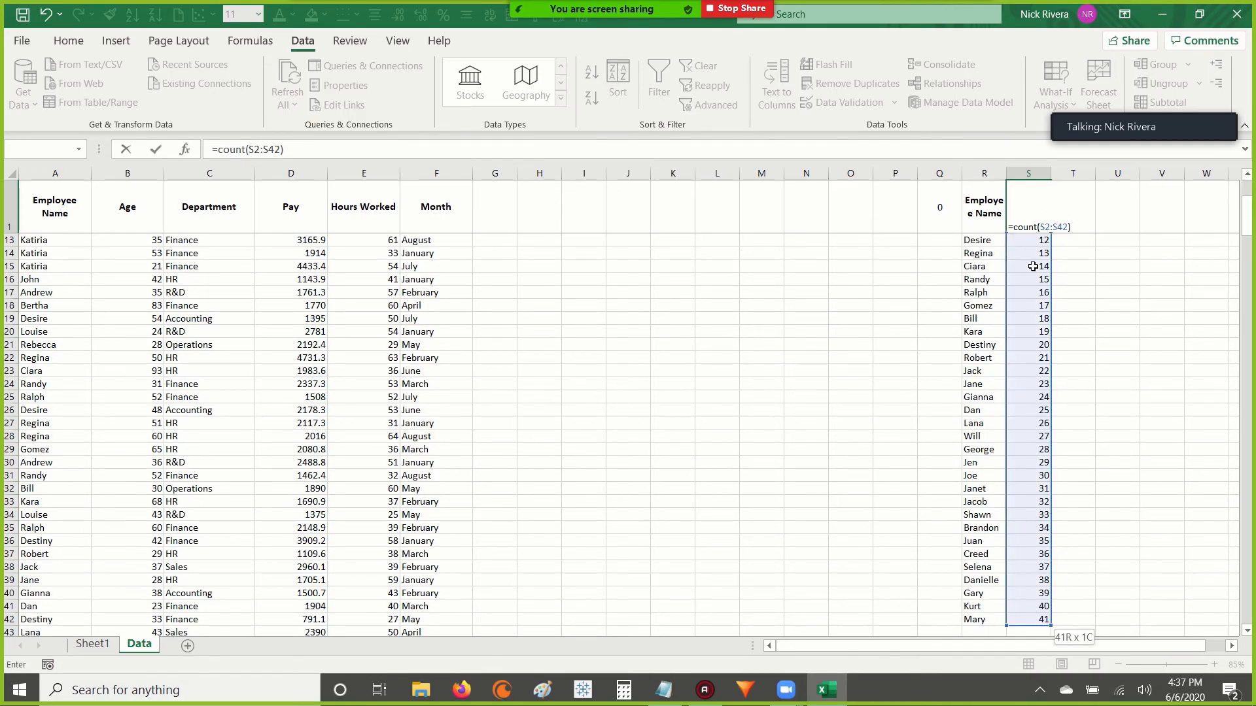
{"action": "key", "text": "ctrl+Return"}
Center the count in S1 horizontally and vertically and make it bold.
{"action": "key", "text": "alt+0"}
{"action": "key", "text": "2"}
{"action": "key", "text": "alt+0"}
{"action": "key", "text": "6"}
{"action": "key", "text": "ctrl+b"}
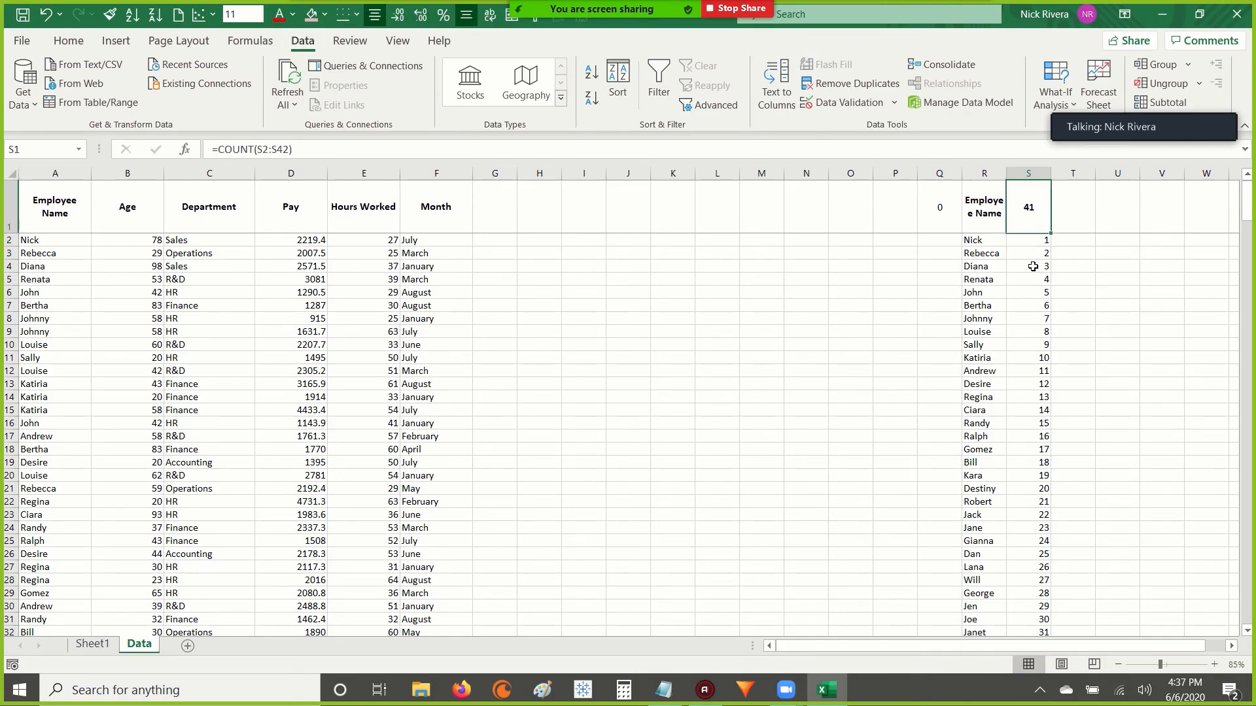
Clear the contents of cells Q1:S1, including the header above the unique names.
{"action": "key", "text": "Left"}
{"action": "key", "text": "Right"}
{"action": "key", "text": "shift+Left"}
{"action": "key", "text": "shift+Left"}
{"action": "key", "text": "Delete"}
{"action": "key", "text": "shift+Right"}
{"action": "key", "text": "shift+Right"}
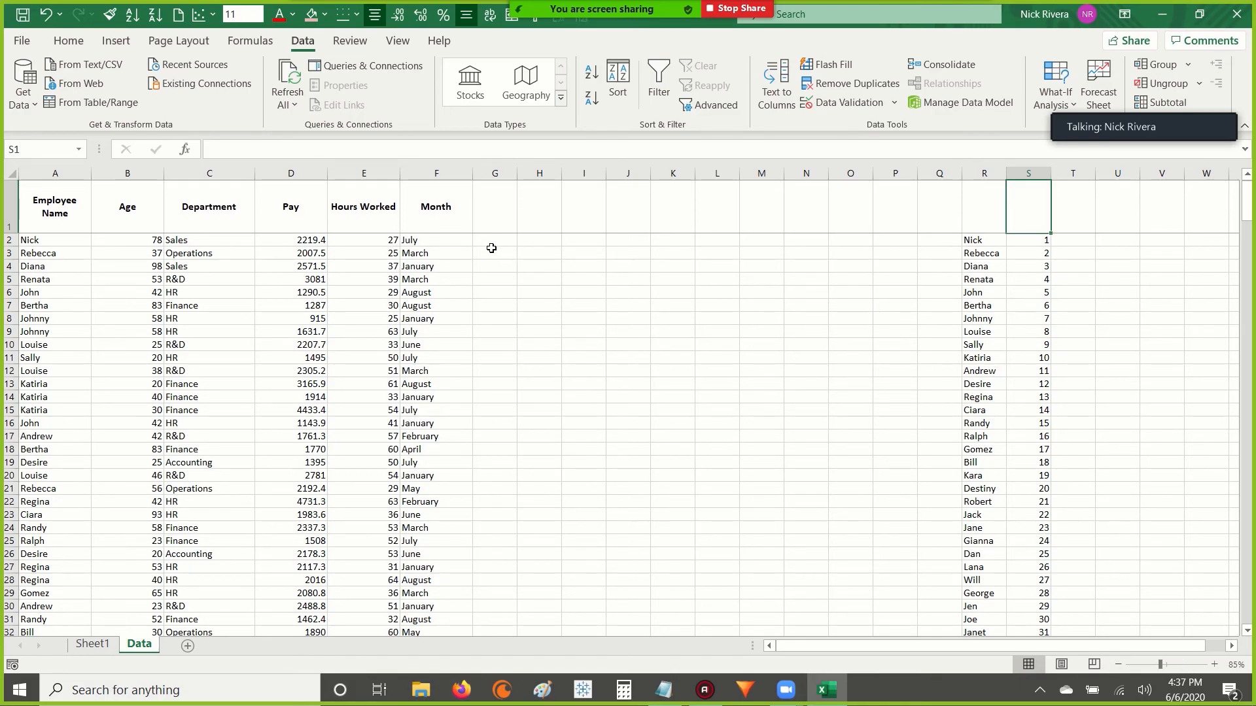
Select the Month values from F2 down to the end of the data to check their extent.
{"action": "left_click", "coordinate": [438, 228]}
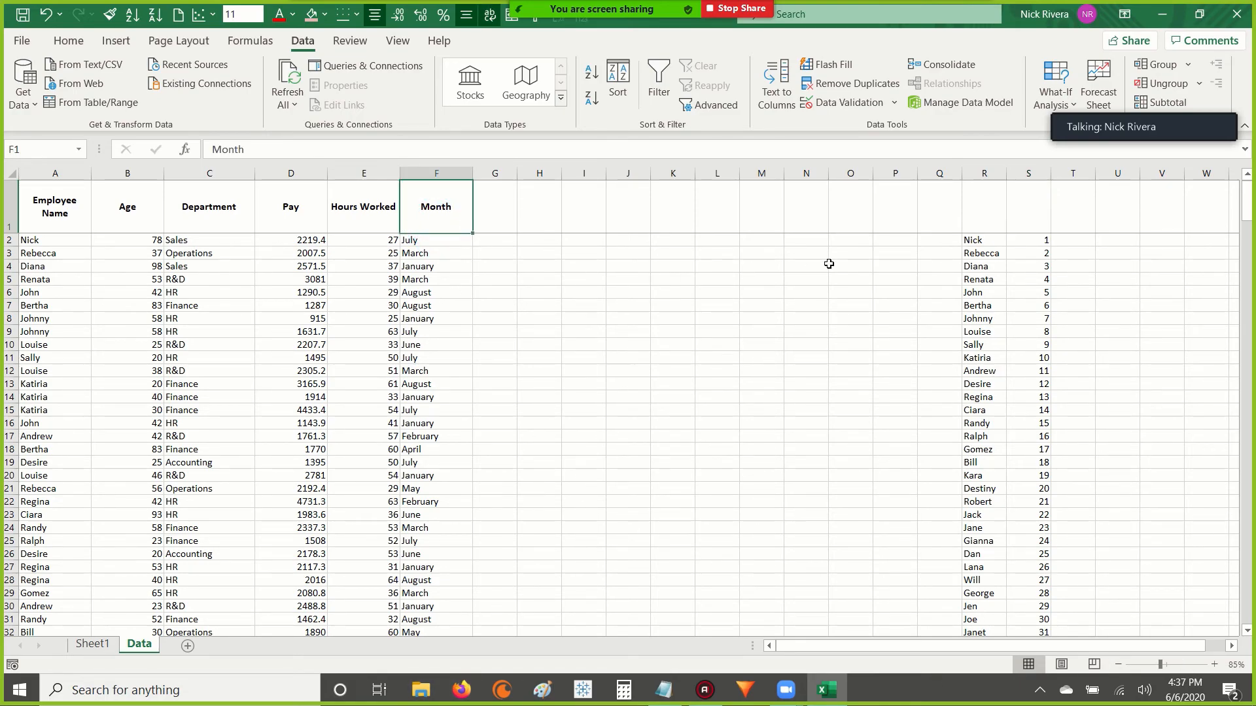
{"action": "key", "text": "Down"}
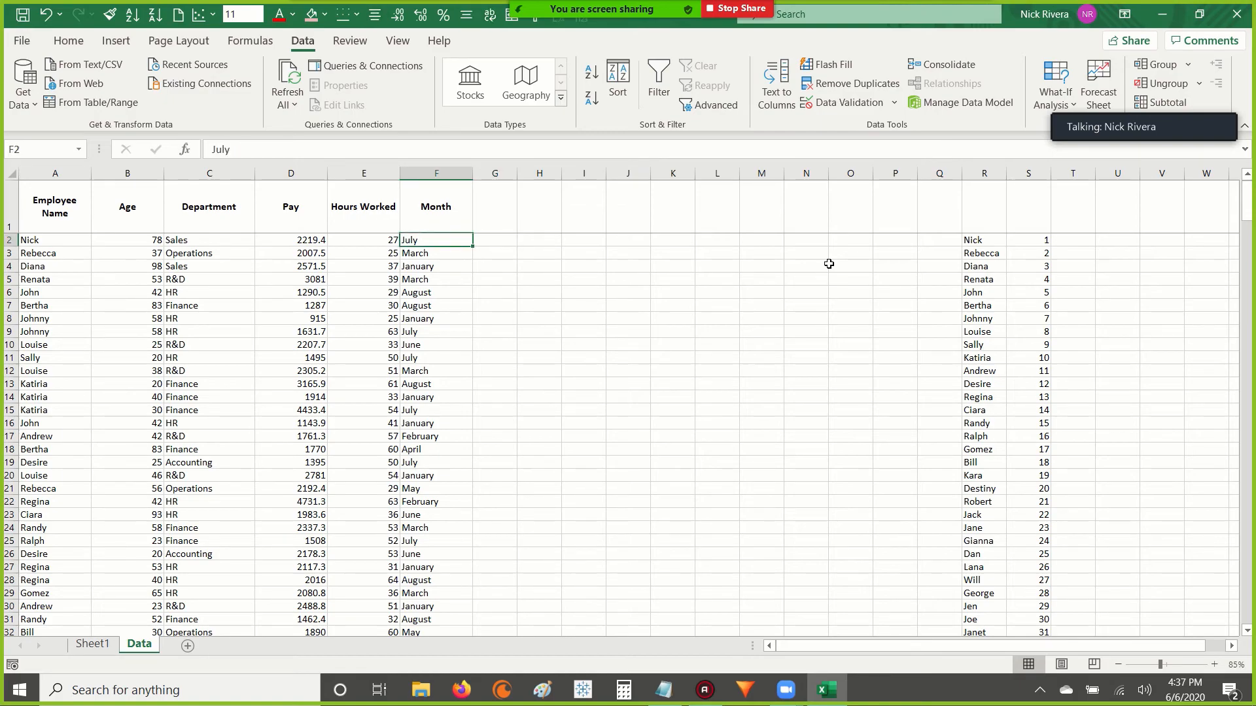
{"action": "key", "text": "ctrl+shift+Down"}
{"action": "key", "text": "Up"}
{"action": "key", "text": "Down"}
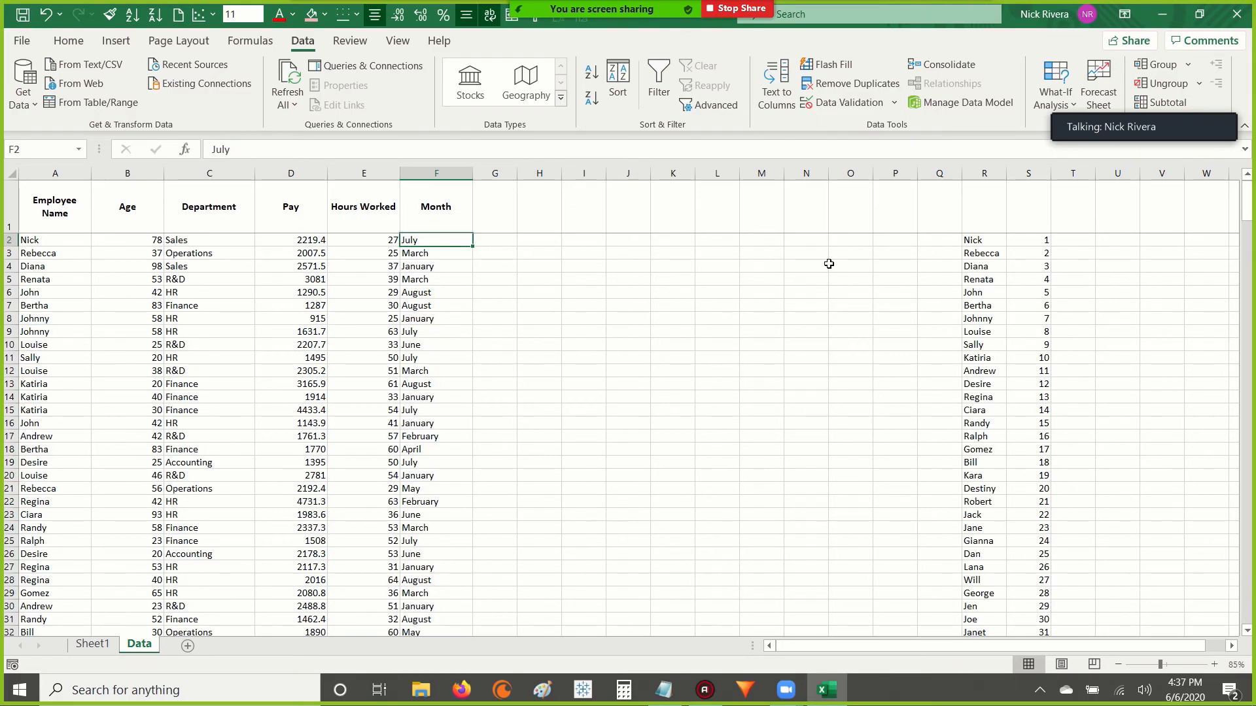
Select the employee names A2:A329 and check their count in the status bar.
{"action": "key", "text": "ctrl+Left"}
{"action": "key", "text": "ctrl+shift+Down"}
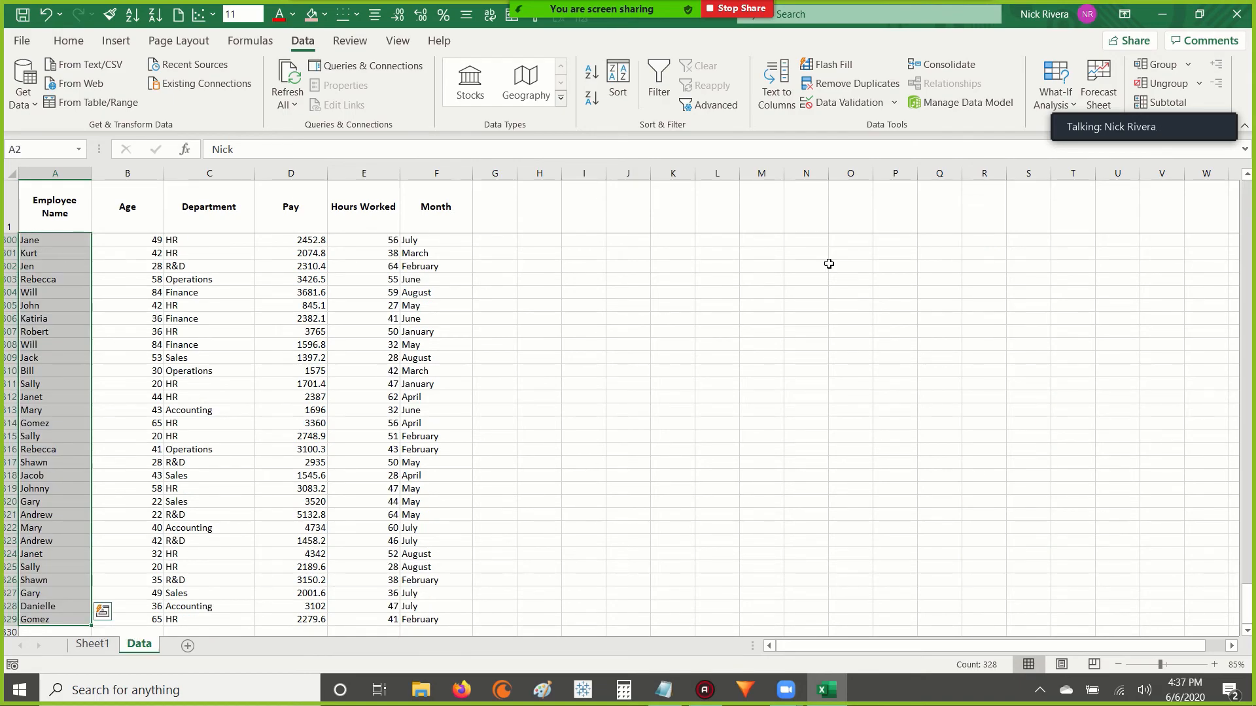
{"action": "key", "text": "Up"}
{"action": "key", "text": "Down"}
{"action": "key", "text": "ctrl+shift+Down"}
{"action": "key", "text": "Up"}
{"action": "key", "text": "Down"}
Select the number series S2:S42 and review its statistics in the status bar.
{"action": "key", "text": "Right"}
{"action": "key", "text": "ctrl+Right"}
{"action": "key", "text": "ctrl+Right"}
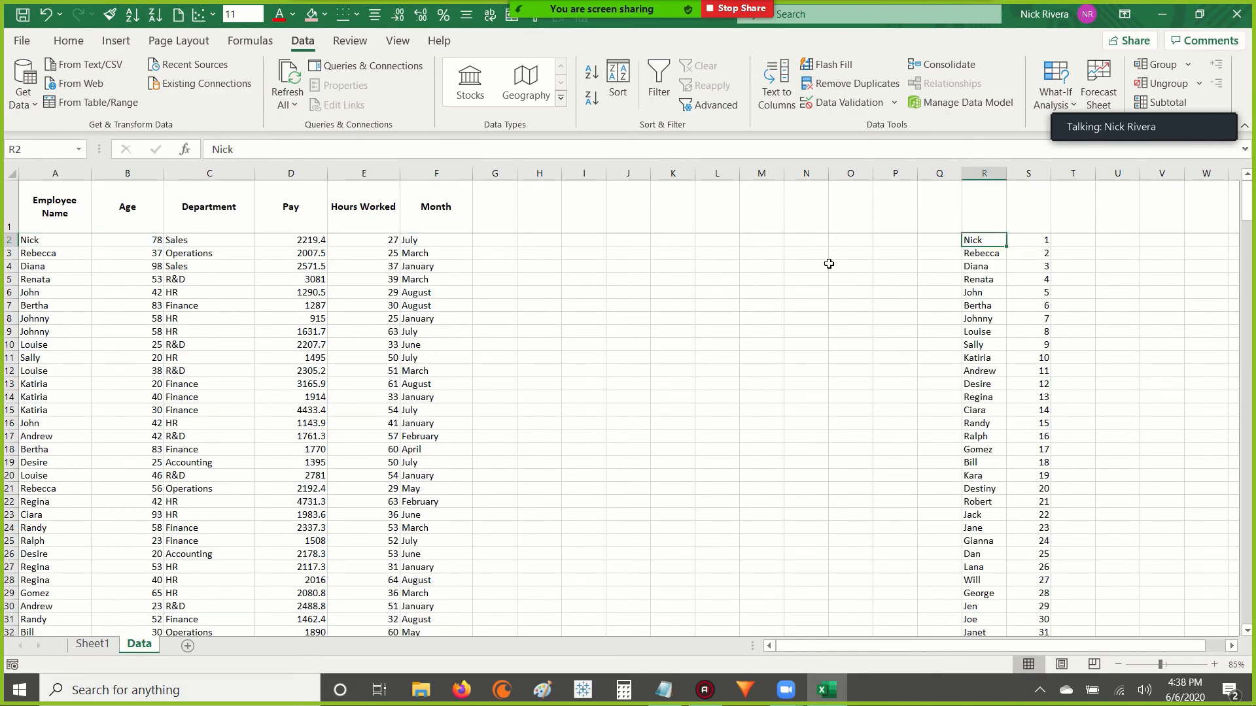
{"action": "key", "text": "Right"}
{"action": "key", "text": "ctrl+shift+Down"}
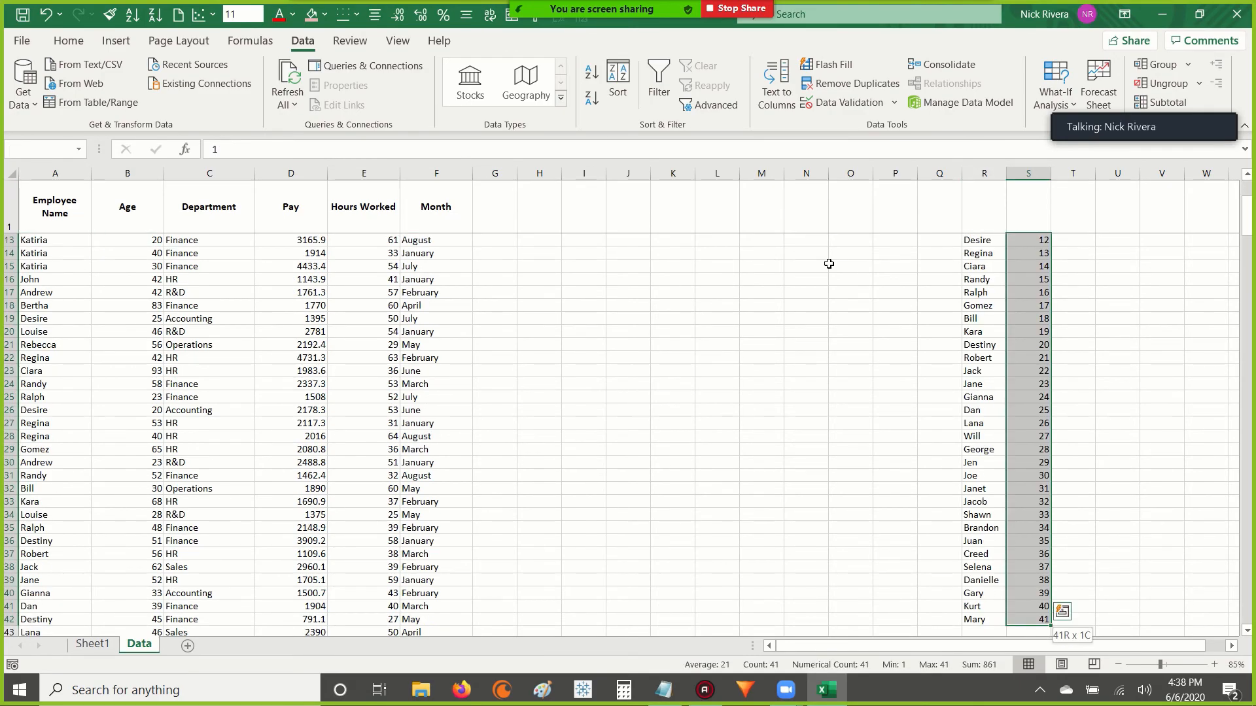
{"action": "key", "text": "Up"}
{"action": "key", "text": "Down"}
Select the Department column including its header, C1:C329.
{"action": "key", "text": "ctrl+Left"}
{"action": "key", "text": "ctrl+Left"}
{"action": "key", "text": "ctrl+Left"}
{"action": "key", "text": "Right"}
{"action": "key", "text": "Right"}
{"action": "key", "text": "Up"}
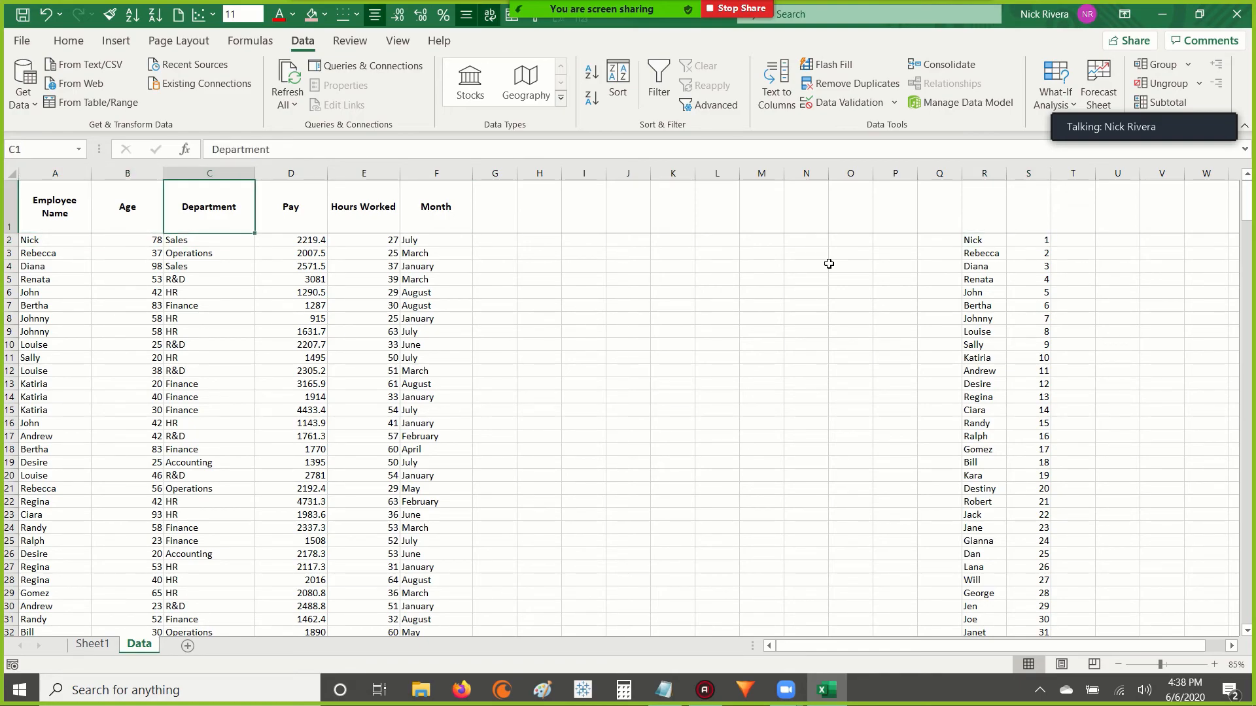
{"action": "key", "text": "ctrl+shift+Down"}
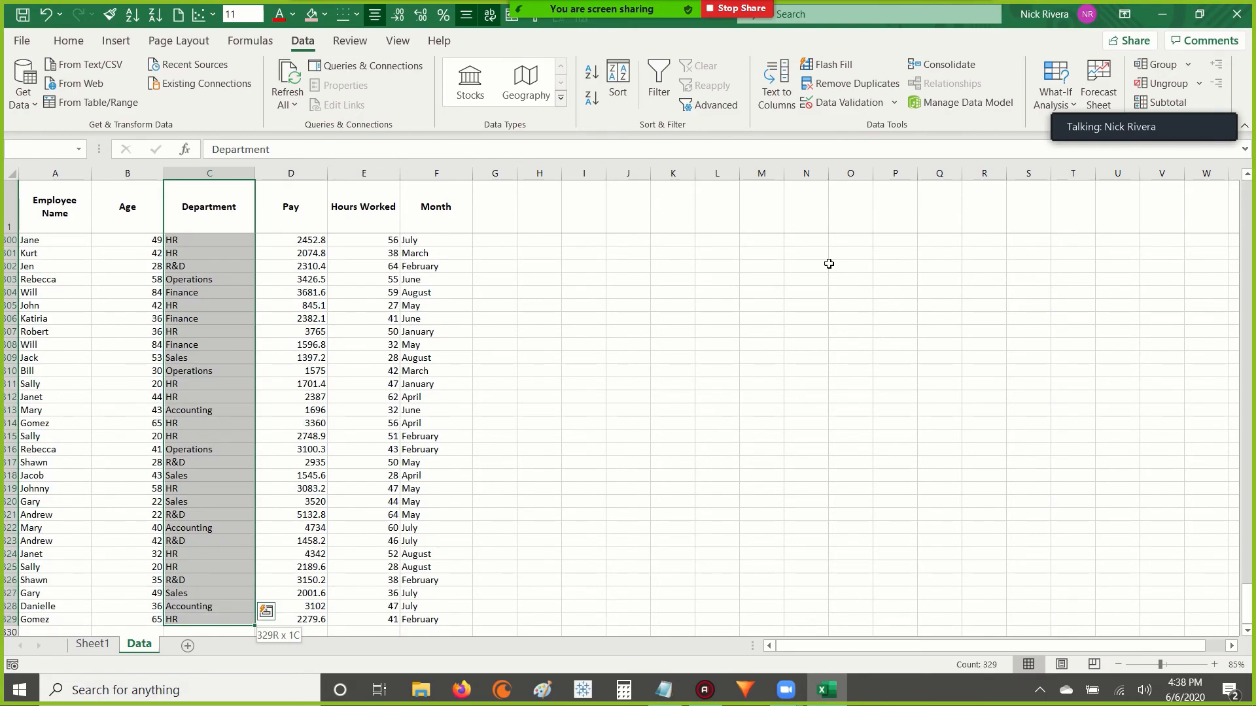
{"action": "scroll", "coordinate": [829, 263], "scroll_direction": "down", "scroll_amount": 1}
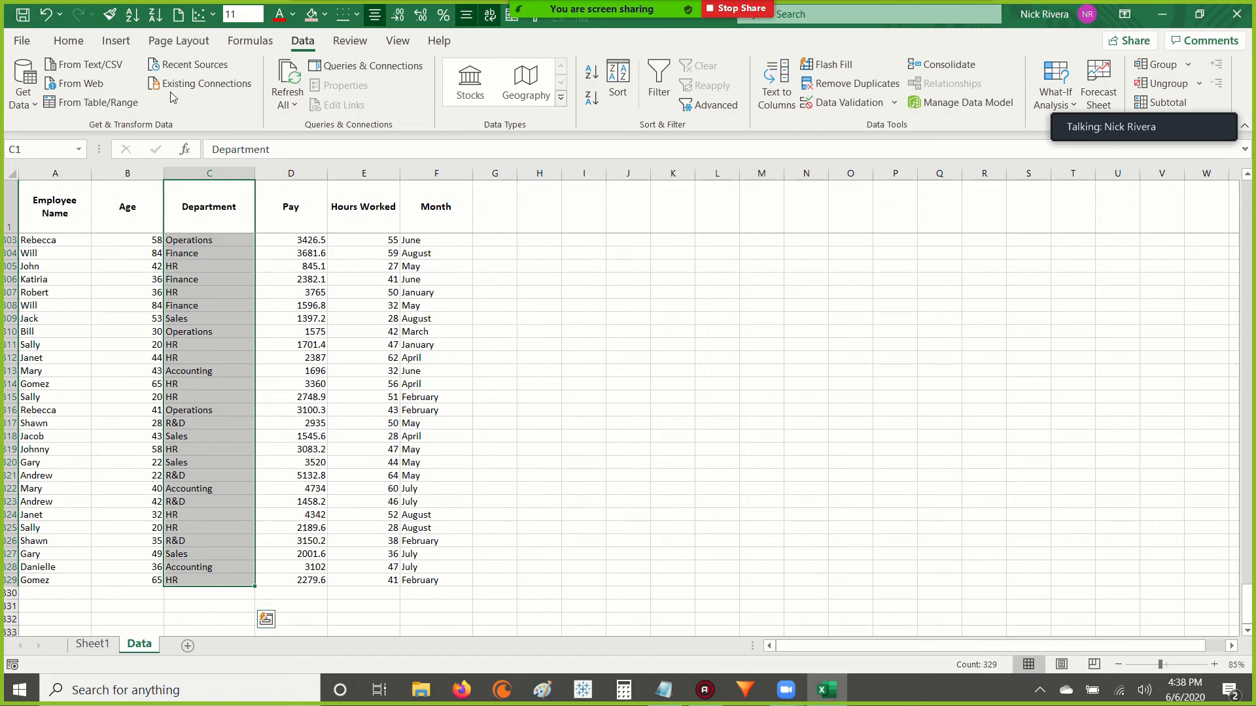
{"action": "key", "text": "alt"}
{"action": "key", "text": "a"}
{"action": "key", "text": "e"}
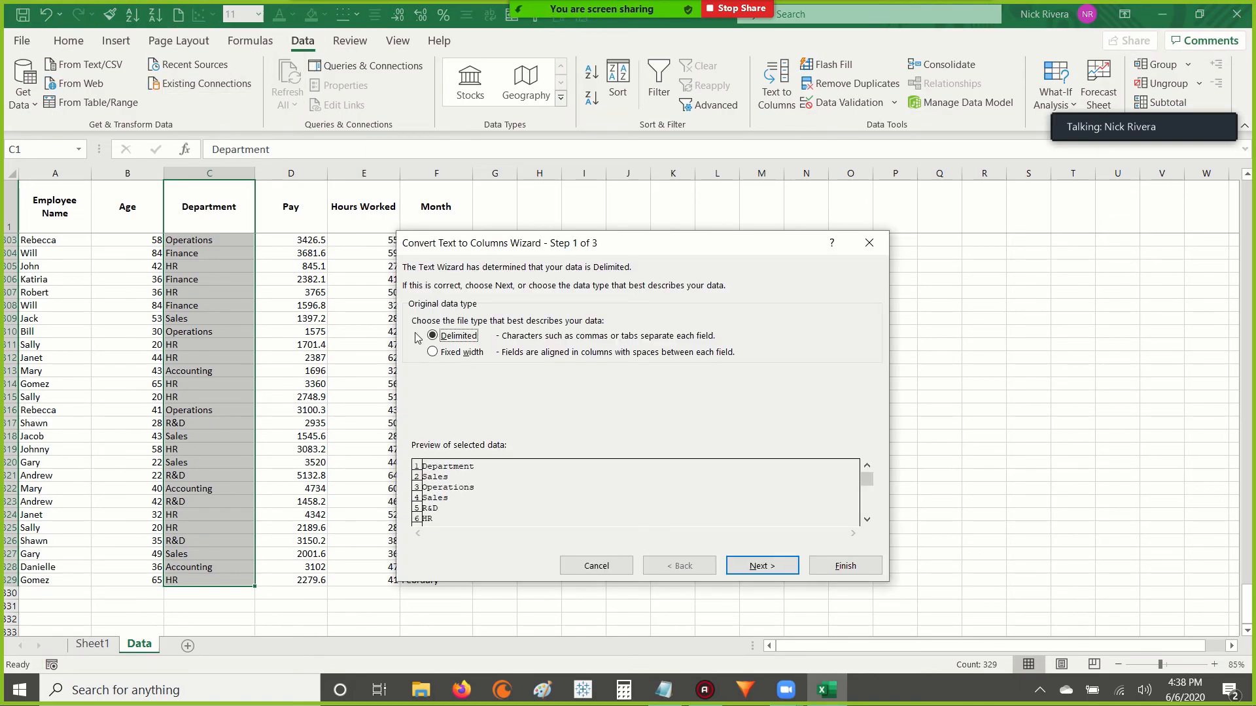
{"action": "key", "text": "Escape"}
{"action": "key", "text": "alt"}
{"action": "key", "text": "a"}
{"action": "key", "text": "e"}
{"action": "key", "text": "Escape"}
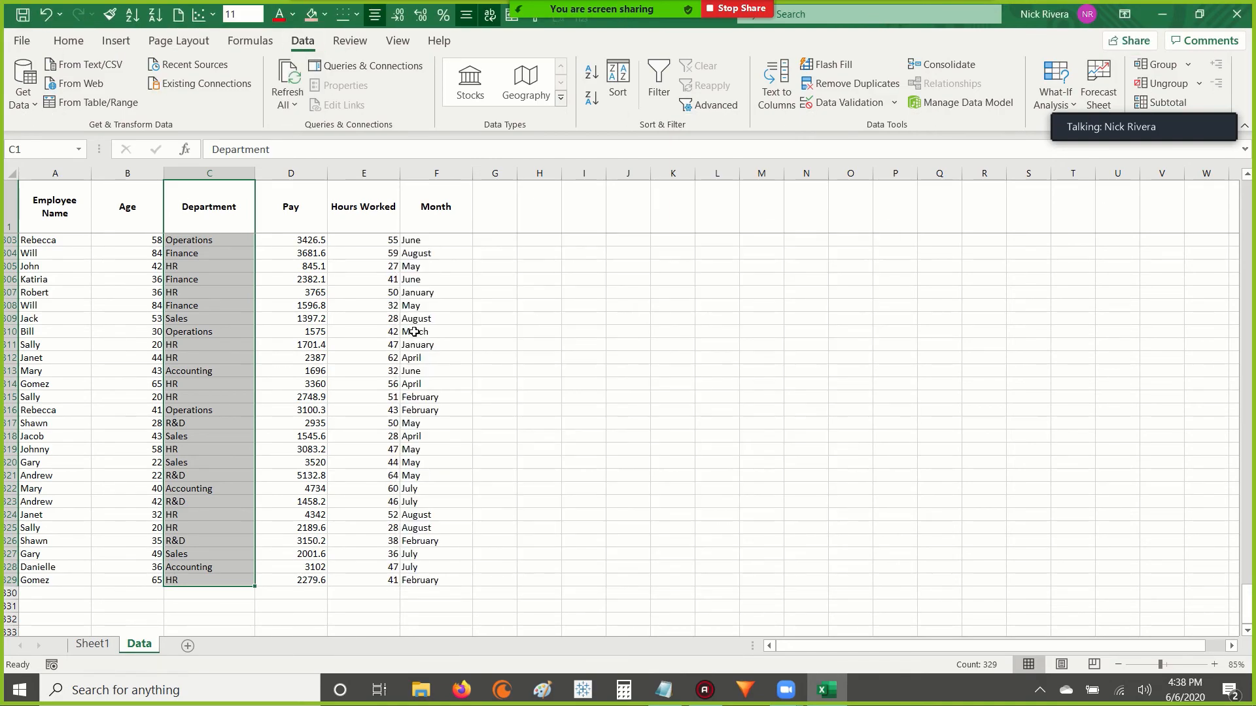
{"action": "key", "text": "alt"}
{"action": "key", "text": "a"}
{"action": "key", "text": "q"}
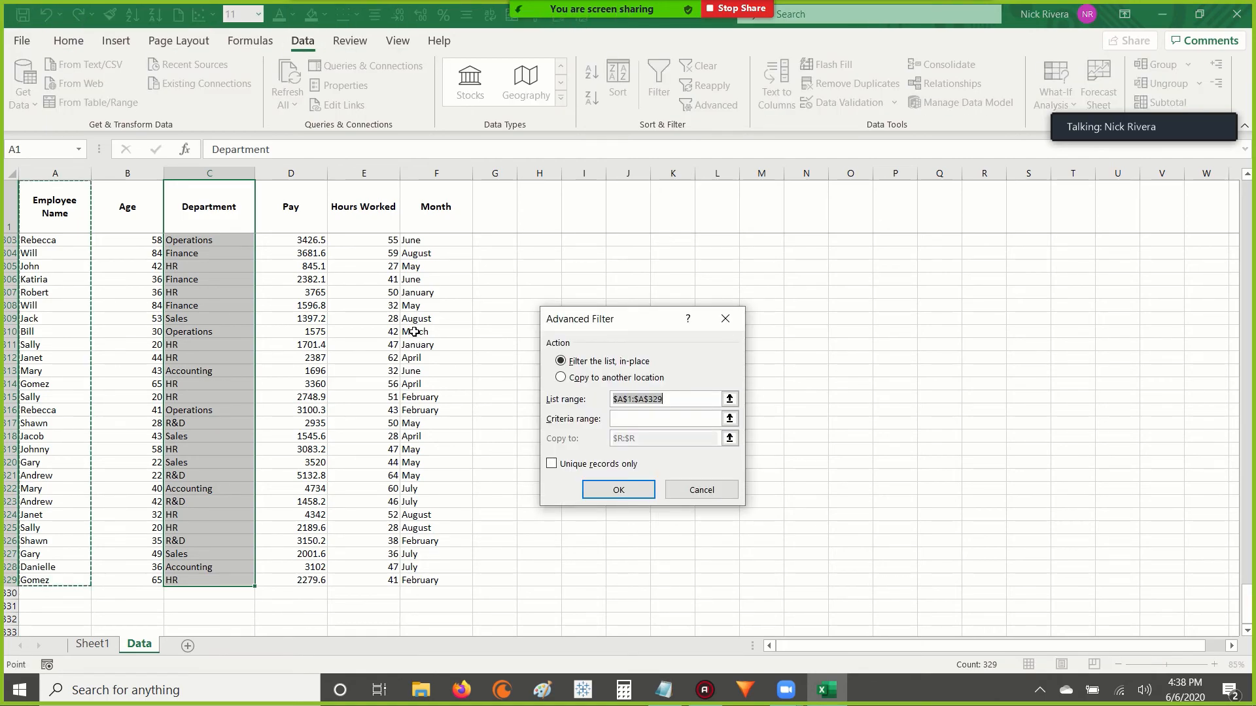
{"action": "key", "text": "Escape"}
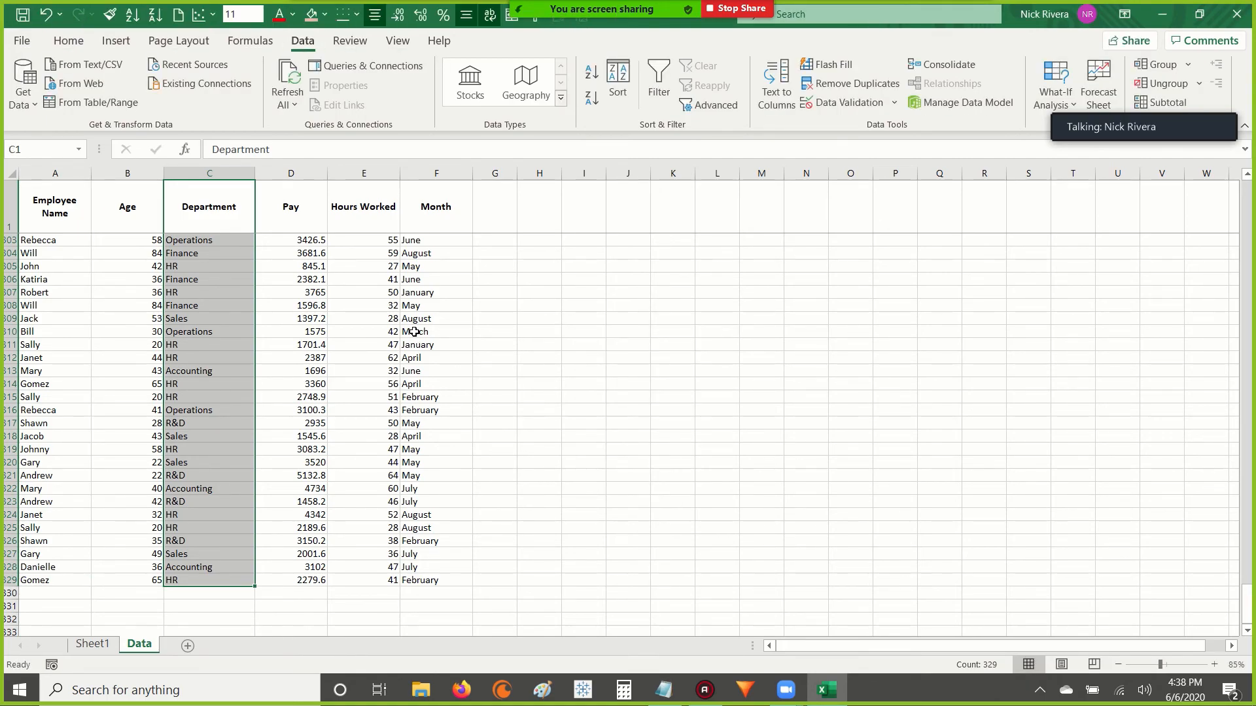
{"action": "key", "text": "alt"}
{"action": "key", "text": "a"}
{"action": "key", "text": "q"}
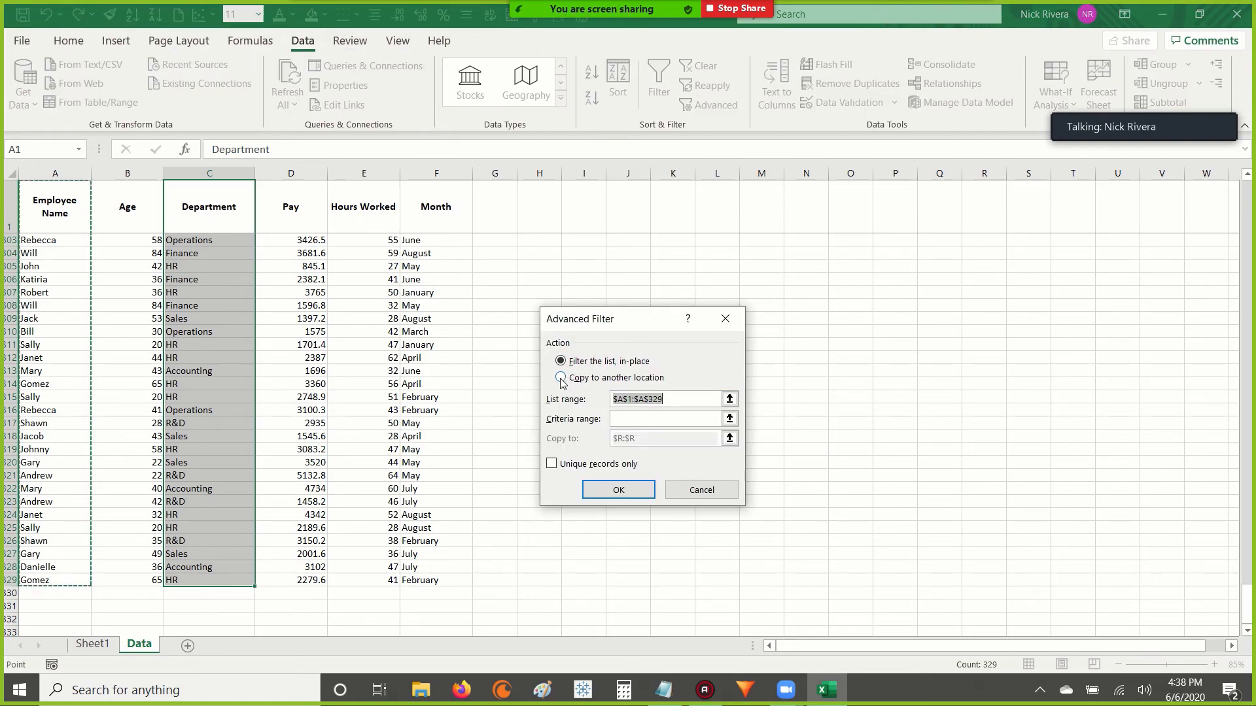
{"action": "key", "text": "BackSpace"}
{"action": "key", "text": "Escape"}
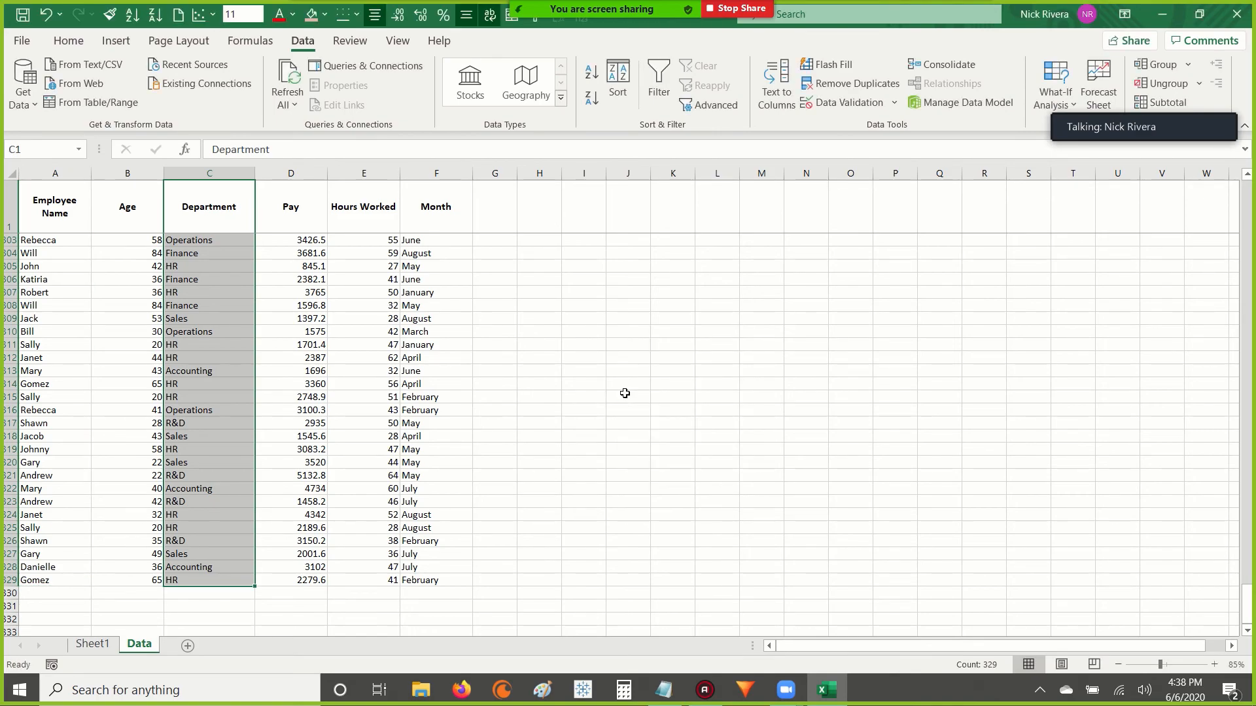
Reselect the Department column from its header C1 down to the last entry in C329.
{"action": "left_click", "coordinate": [199, 204]}
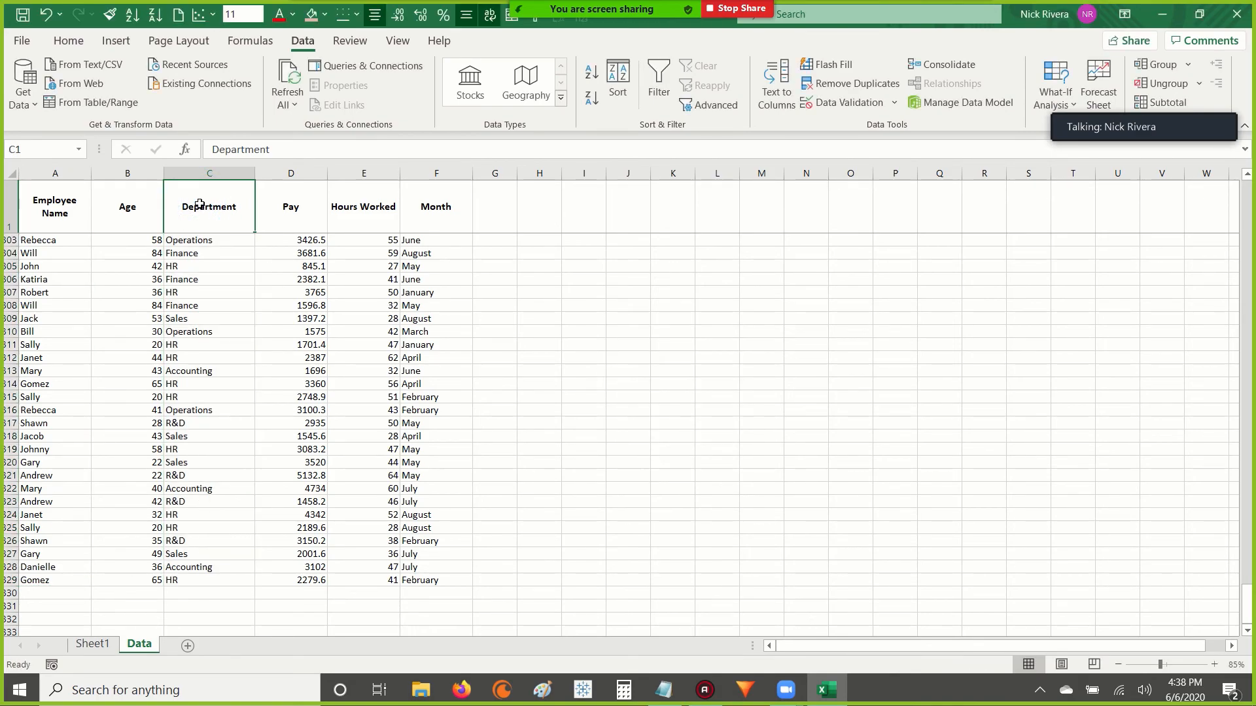
{"action": "key", "text": "ctrl+shift+Down"}
{"action": "left_click_drag", "start_coordinate": [209, 199], "coordinate": [184, 580]}
{"action": "left_click", "coordinate": [311, 44]}
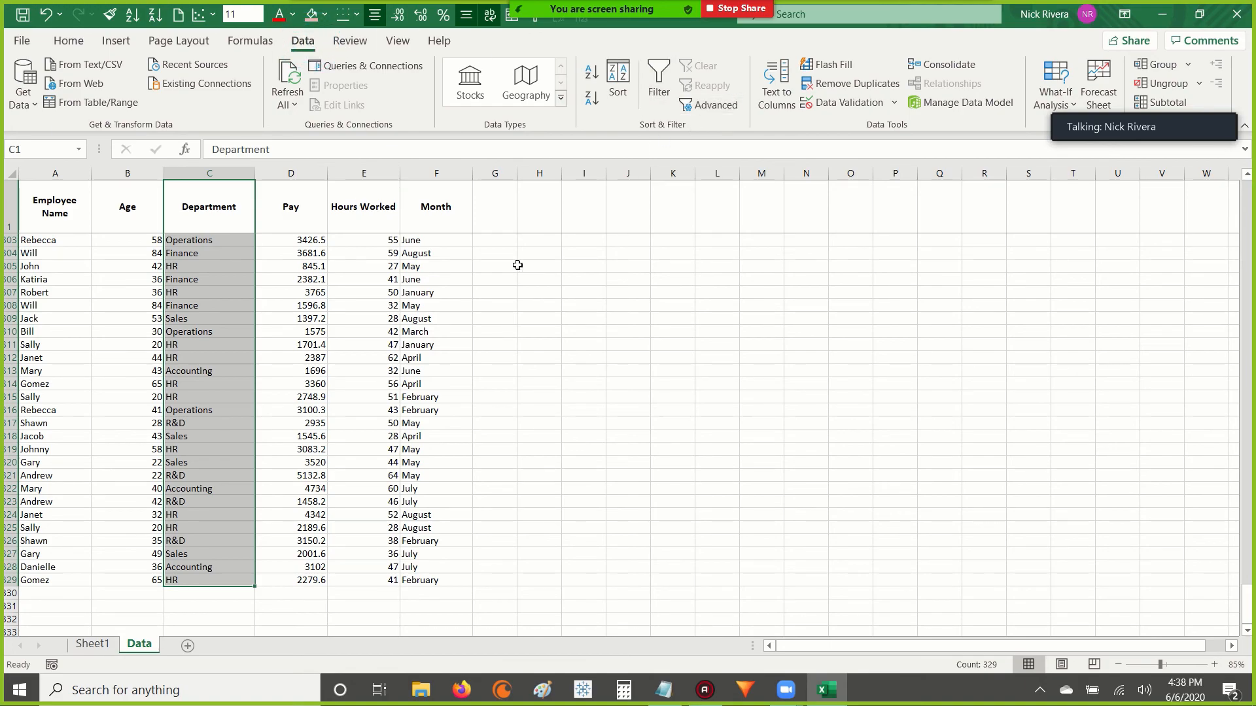
{"action": "left_click_drag", "start_coordinate": [190, 198], "coordinate": [185, 580]}
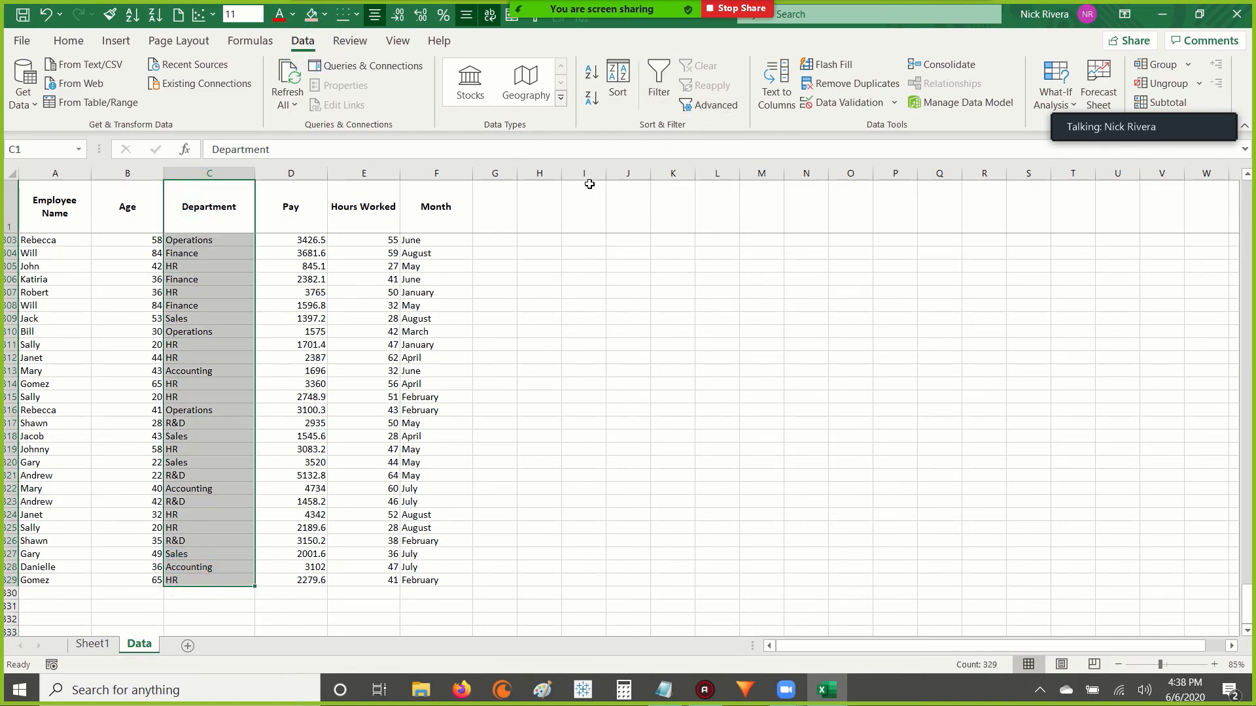
{"action": "left_click", "coordinate": [68, 40]}
{"action": "left_click", "coordinate": [202, 217]}
{"action": "left_click", "coordinate": [193, 578], "text": "shift"}
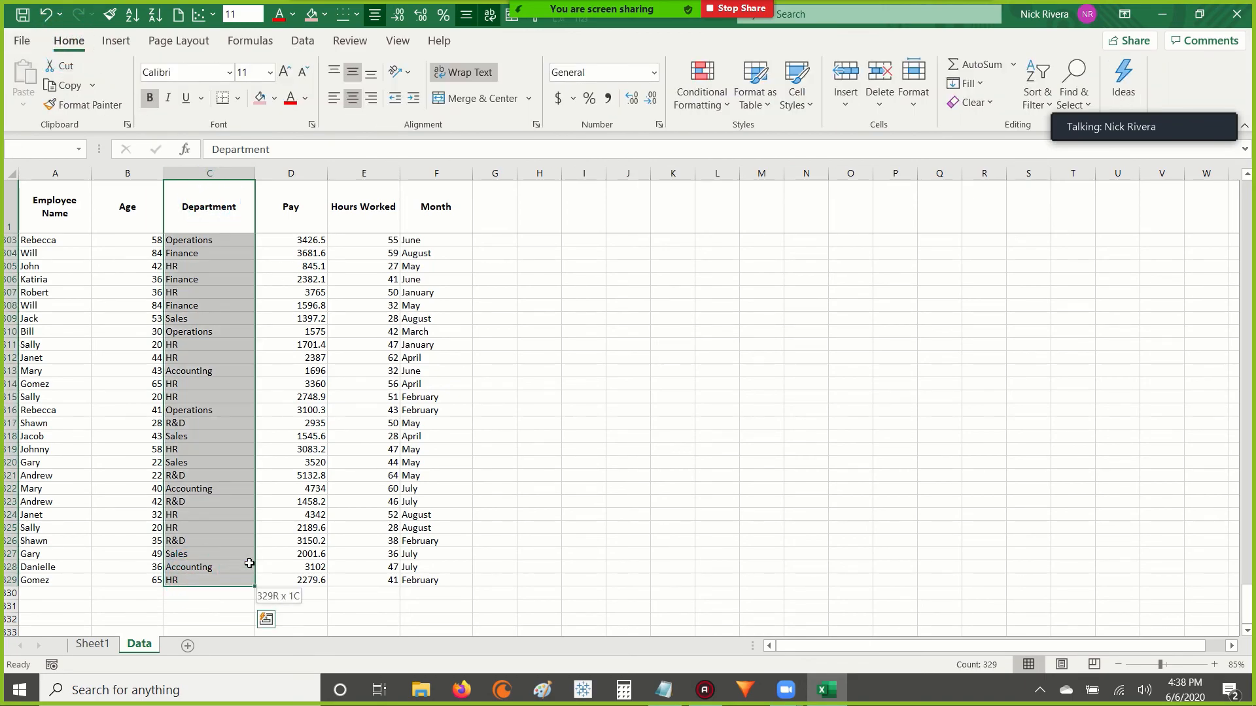
{"action": "key", "text": "alt"}
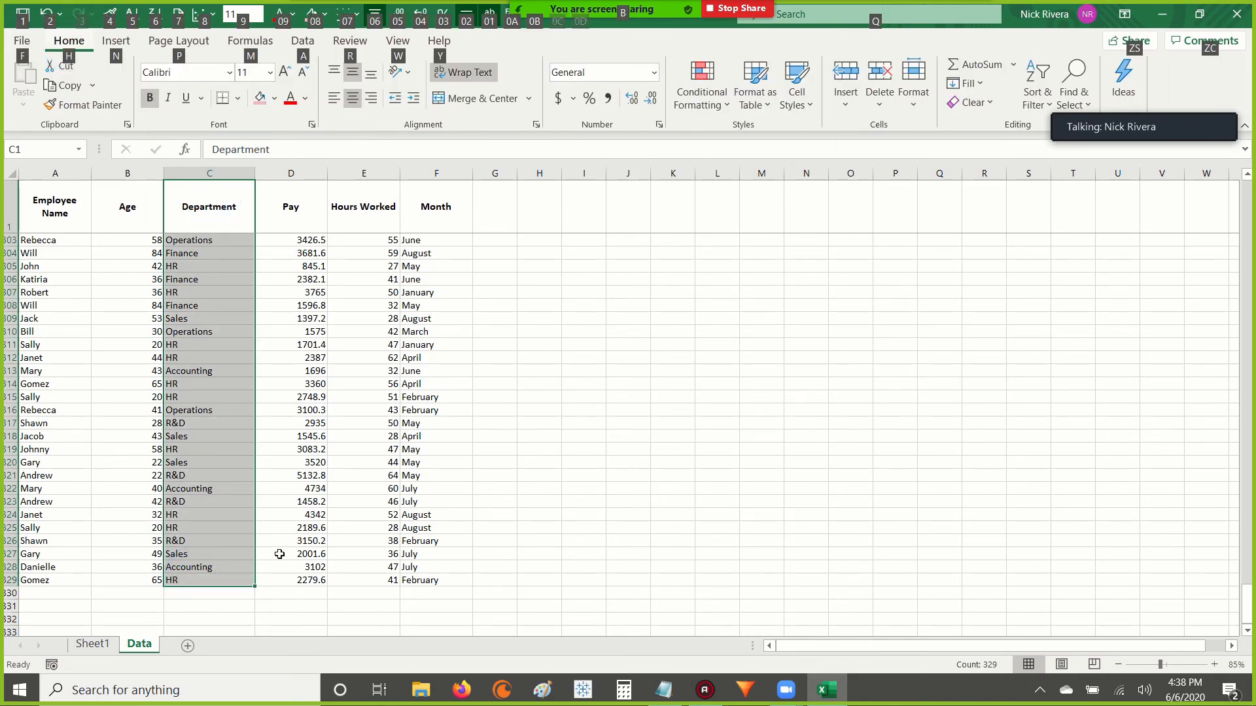
{"action": "key", "text": "a"}
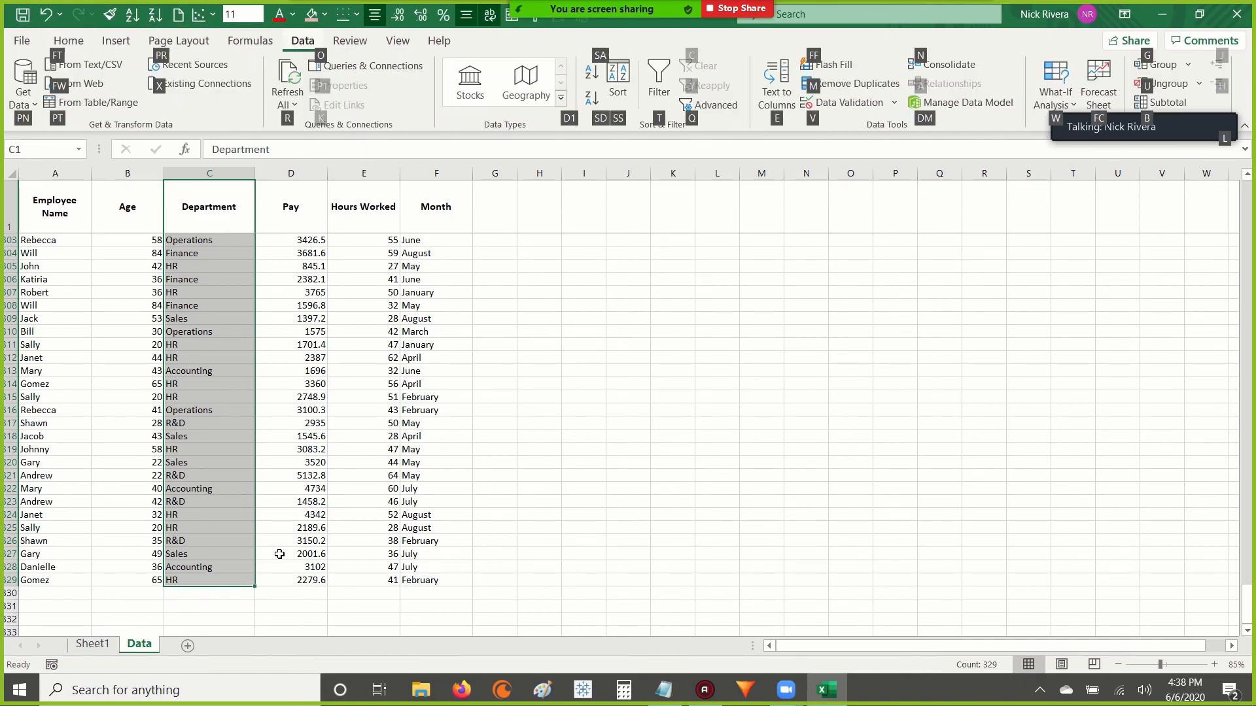
{"action": "key", "text": "e"}
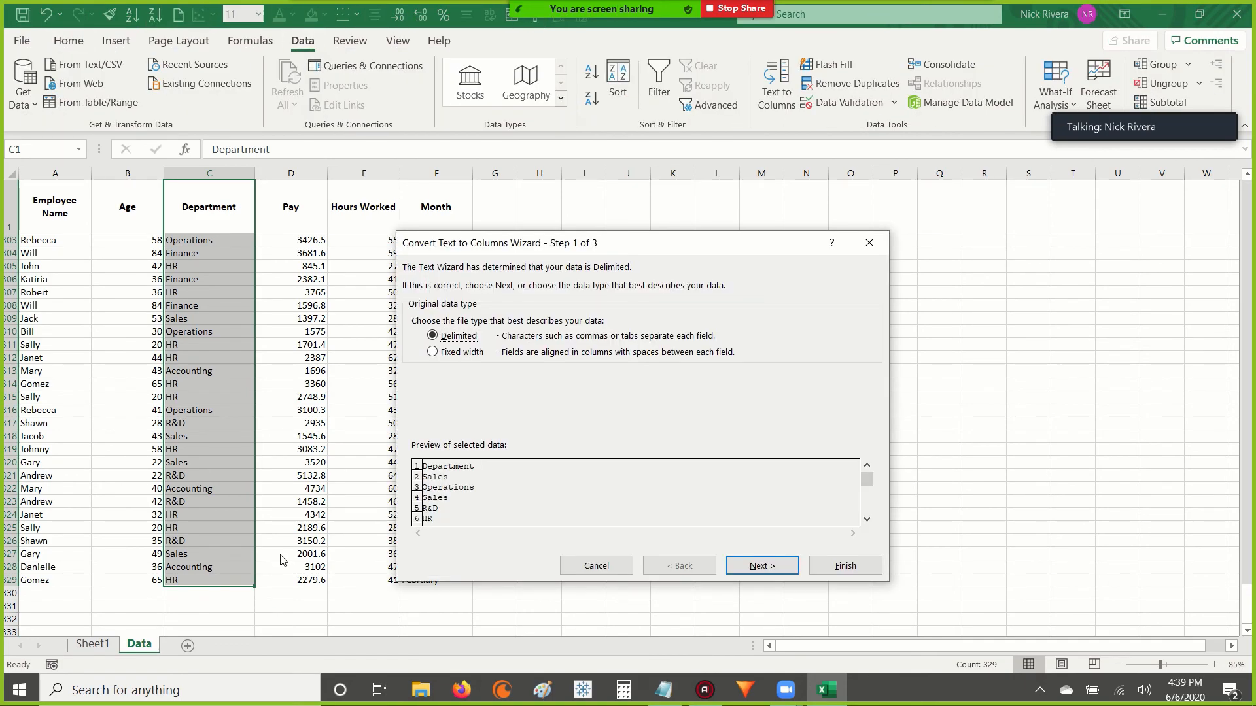
{"action": "key", "text": "Escape"}
Start an Advanced Filter and replace its list range with the Department column, C1:C329 on the Data sheet.
{"action": "key", "text": "alt"}
{"action": "key", "text": "a"}
{"action": "key", "text": "q"}
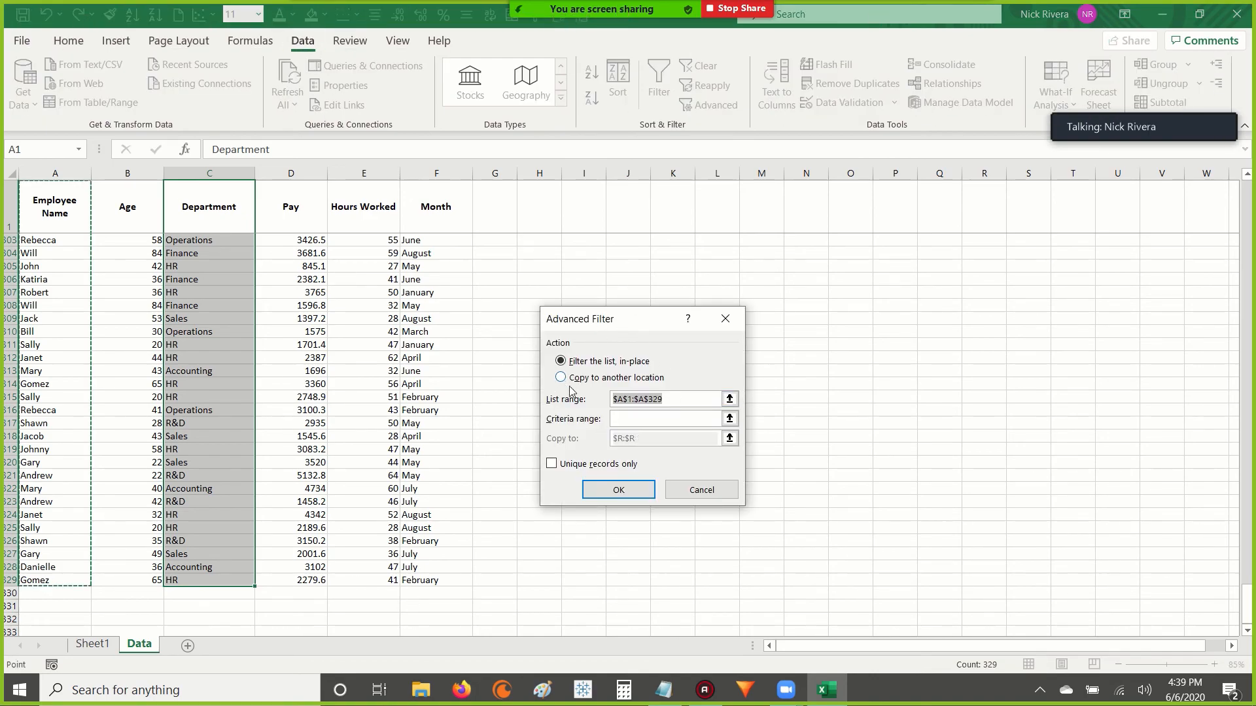
{"action": "left_click_drag", "start_coordinate": [610, 320], "coordinate": [628, 249]}
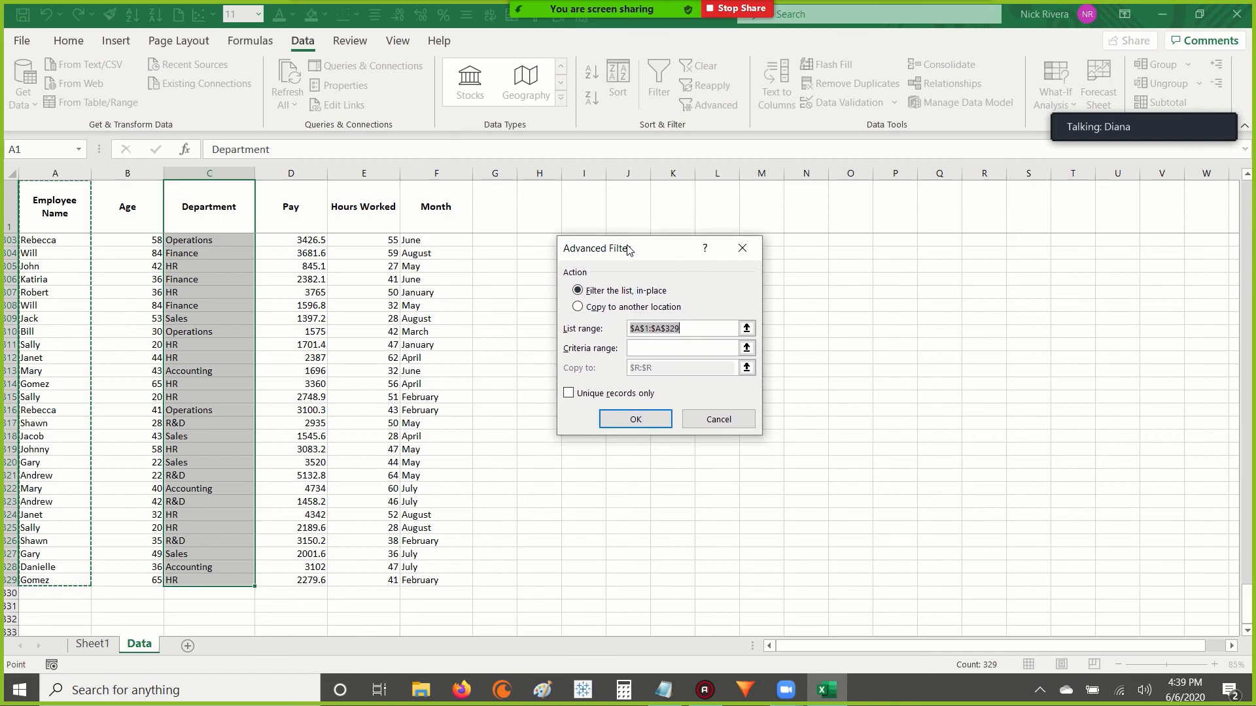
{"action": "key", "text": "BackSpace"}
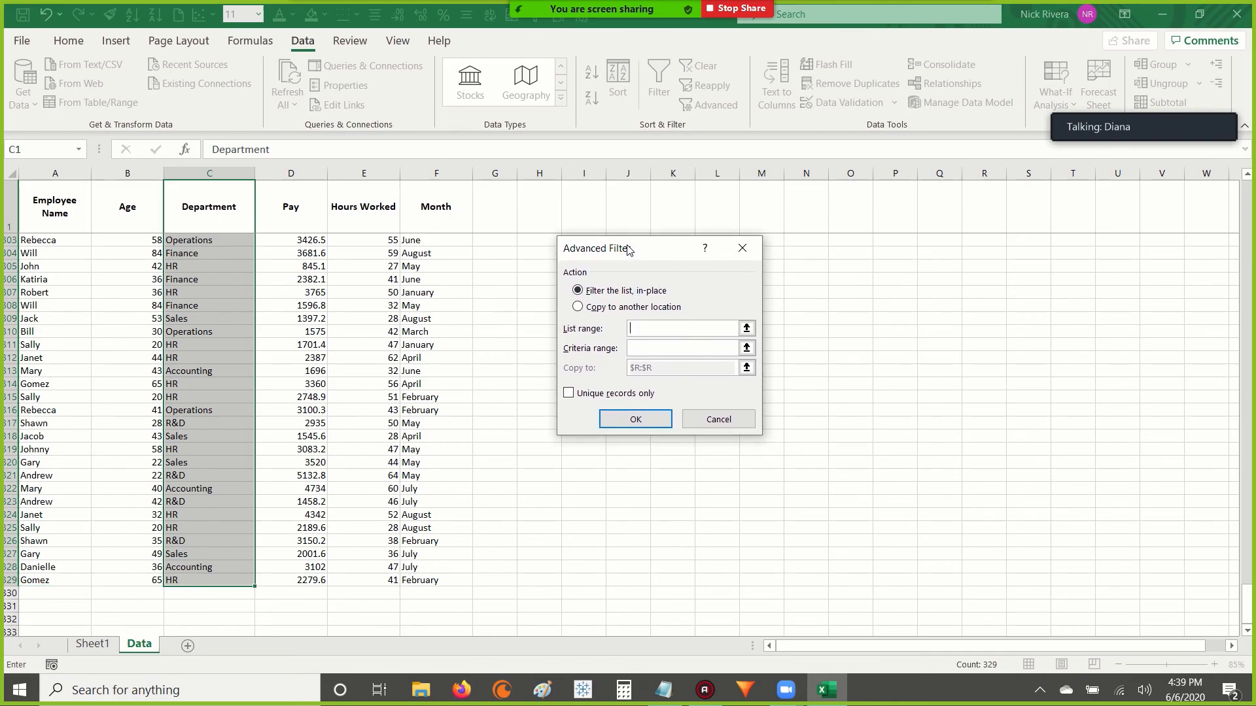
{"action": "left_click", "coordinate": [225, 197]}
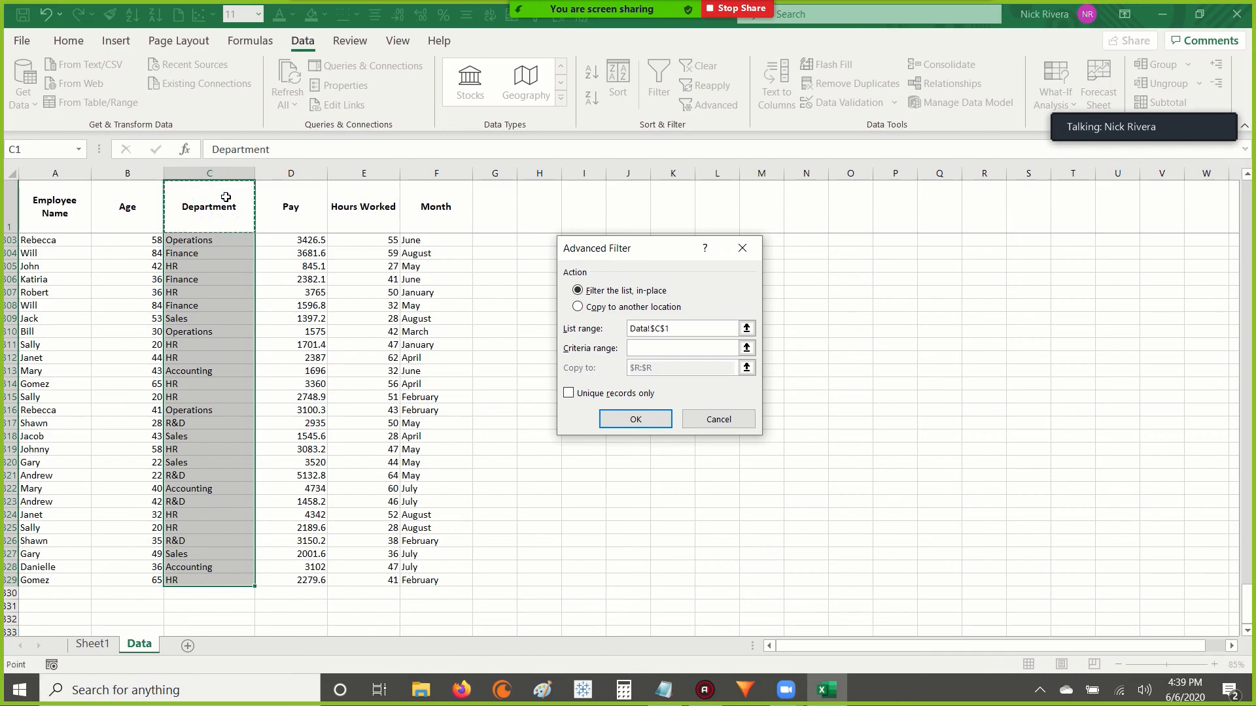
{"action": "left_click_drag", "start_coordinate": [206, 583], "coordinate": [208, 579]}
Copy the filter results to column S with unique records only and apply the Advanced Filter.
{"action": "left_click", "coordinate": [578, 307]}
{"action": "left_click_drag", "start_coordinate": [664, 370], "coordinate": [605, 370]}
{"action": "key", "text": "BackSpace"}
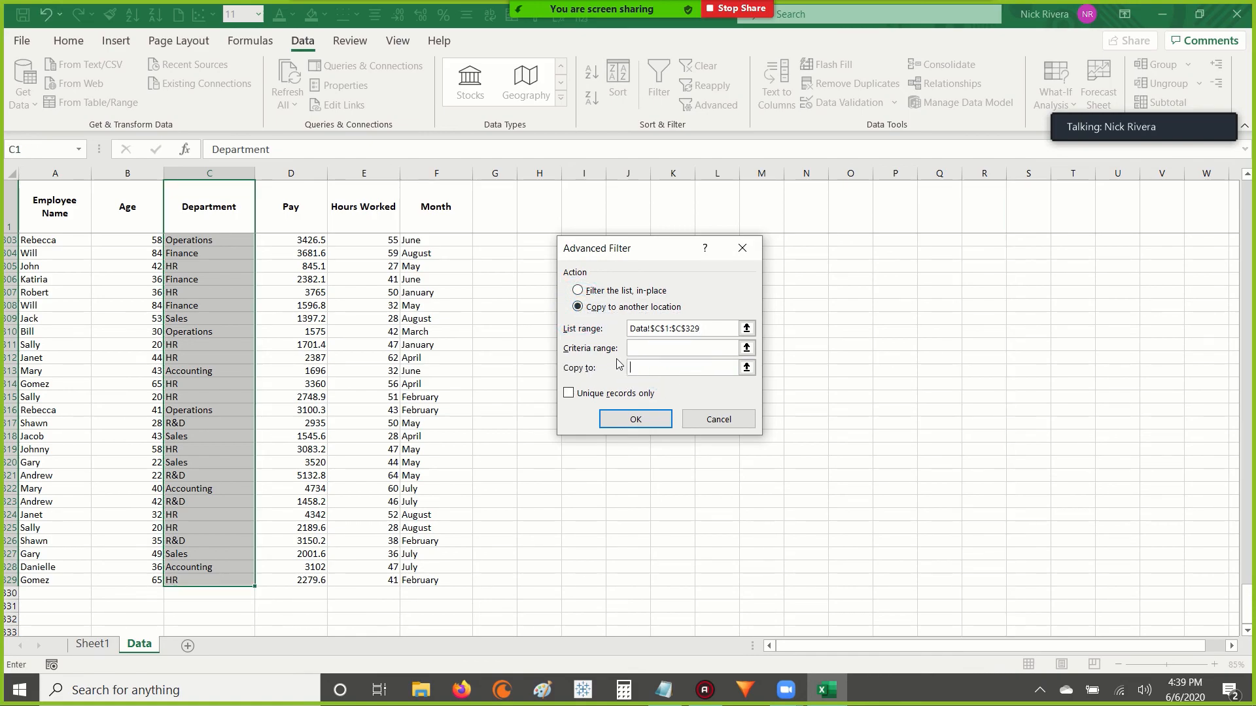
{"action": "left_click", "coordinate": [1027, 173]}
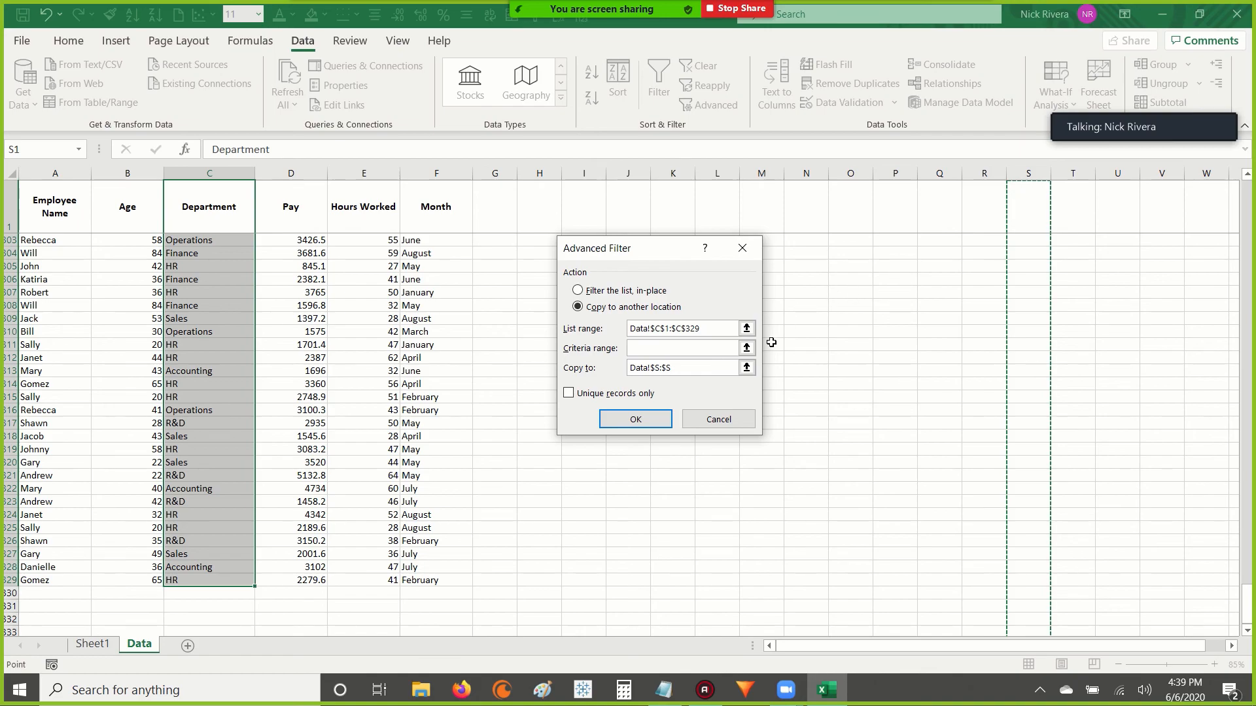
{"action": "left_click", "coordinate": [569, 393]}
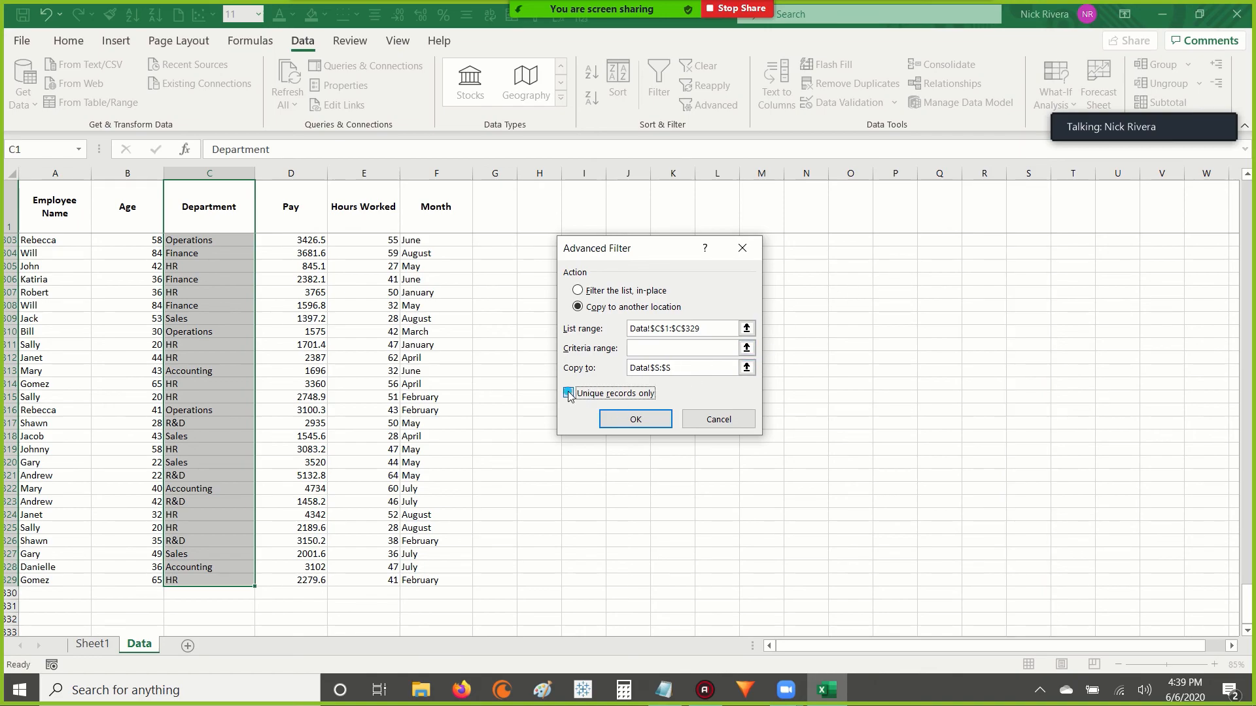
{"action": "left_click", "coordinate": [633, 419]}
Review the extracted department list in column S and select its entries S2:S8 to check their count.
{"action": "left_click", "coordinate": [1033, 213]}
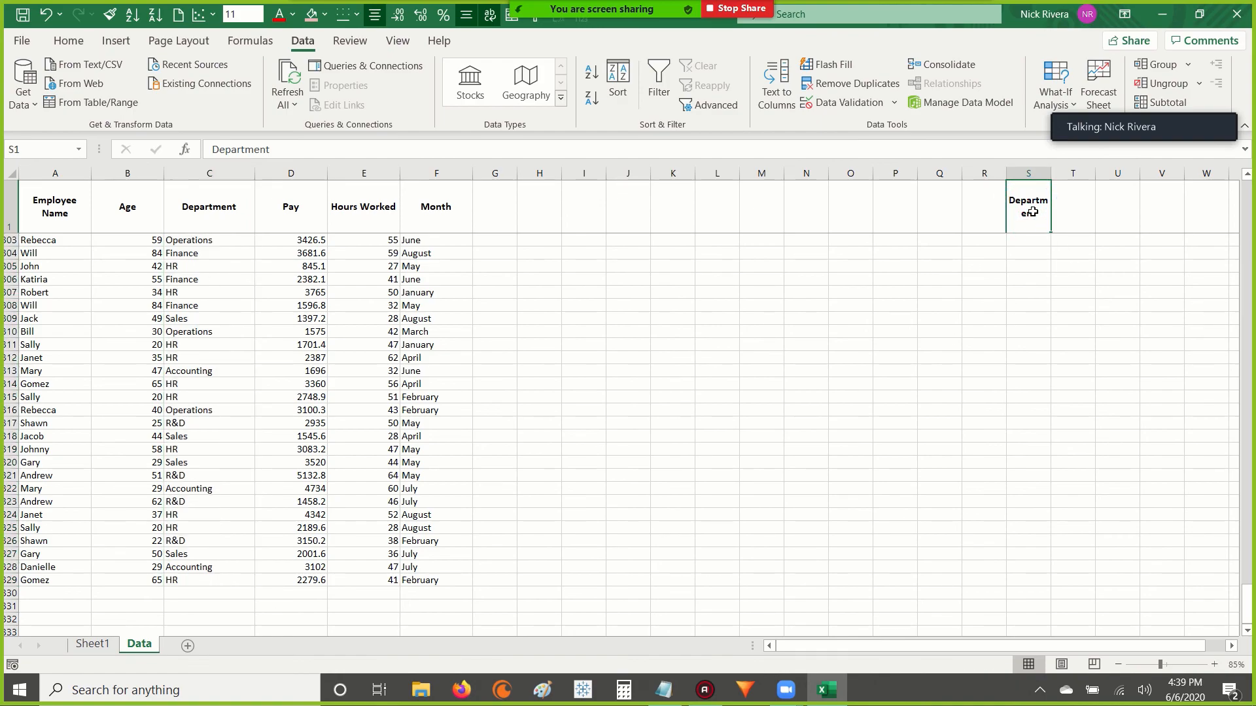
{"action": "key", "text": "Down"}
{"action": "key", "text": "Up"}
{"action": "key", "text": "shift+Right"}
{"action": "key", "text": "shift+Right"}
{"action": "key", "text": "shift+Right"}
{"action": "key", "text": "shift+Right"}
{"action": "key", "text": "shift+Right"}
{"action": "key", "text": "shift+Right"}
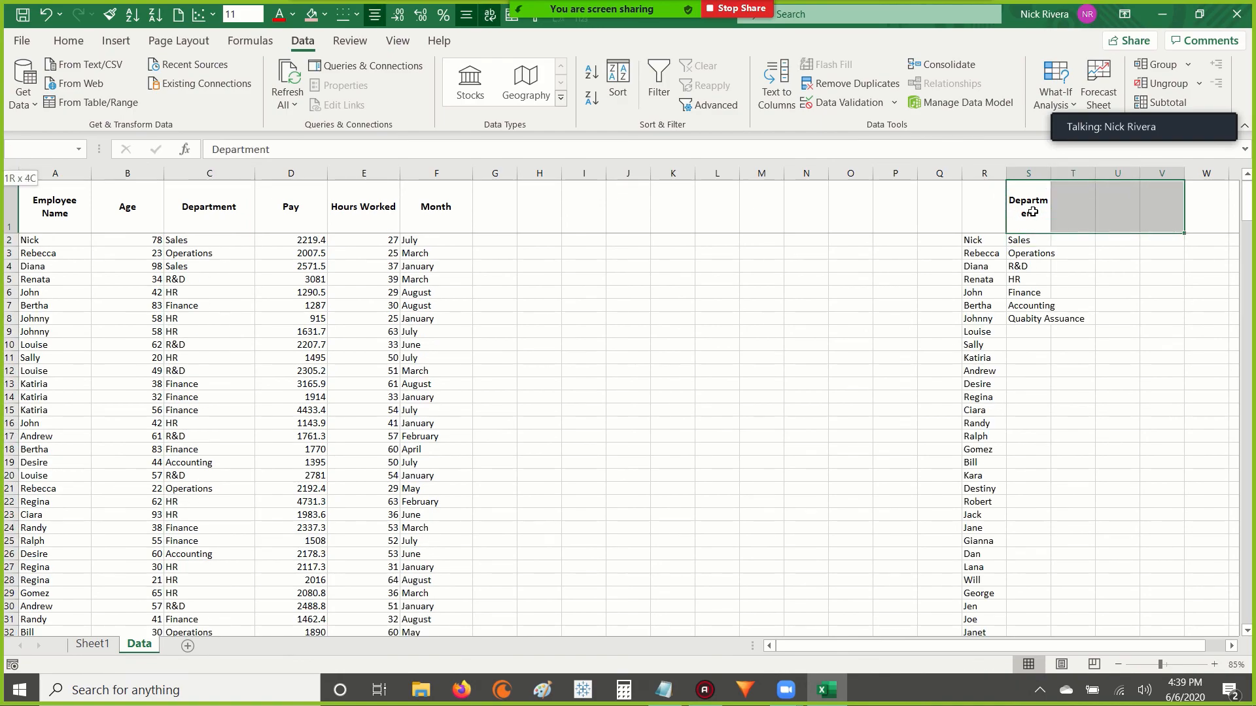
{"action": "key", "text": "Left"}
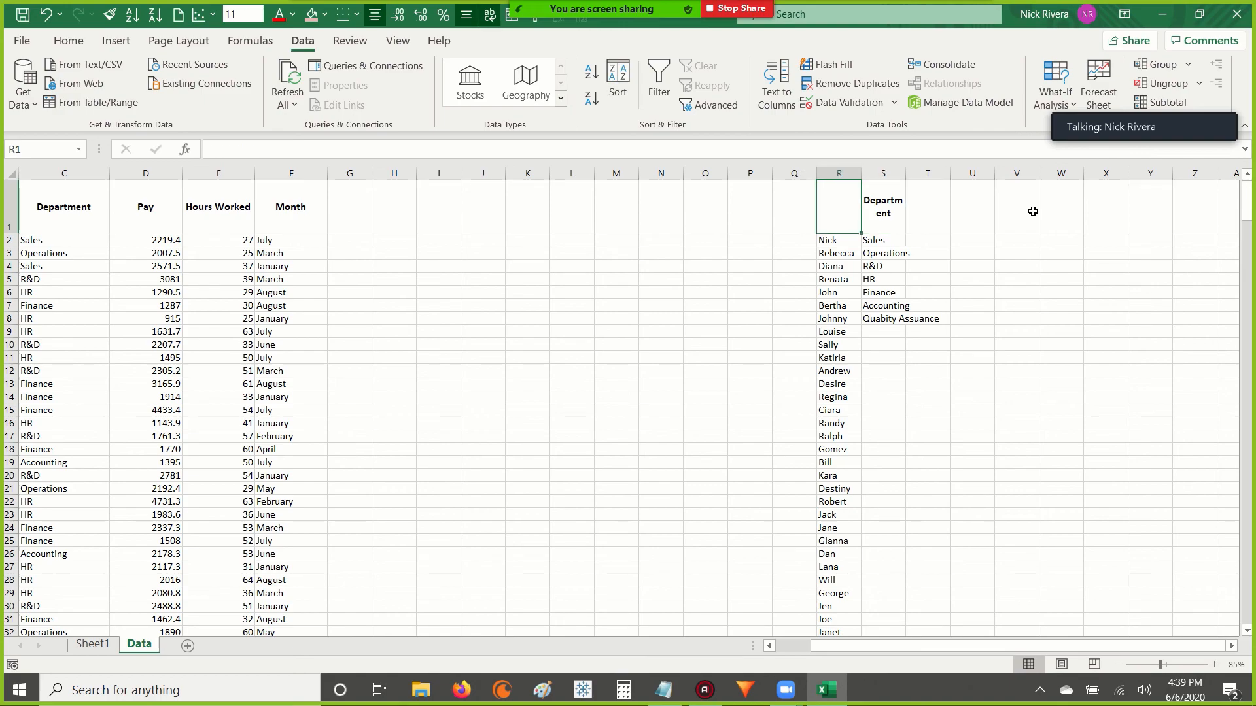
{"action": "key", "text": "Right"}
{"action": "key", "text": "Down"}
{"action": "key", "text": "ctrl+shift+Down"}
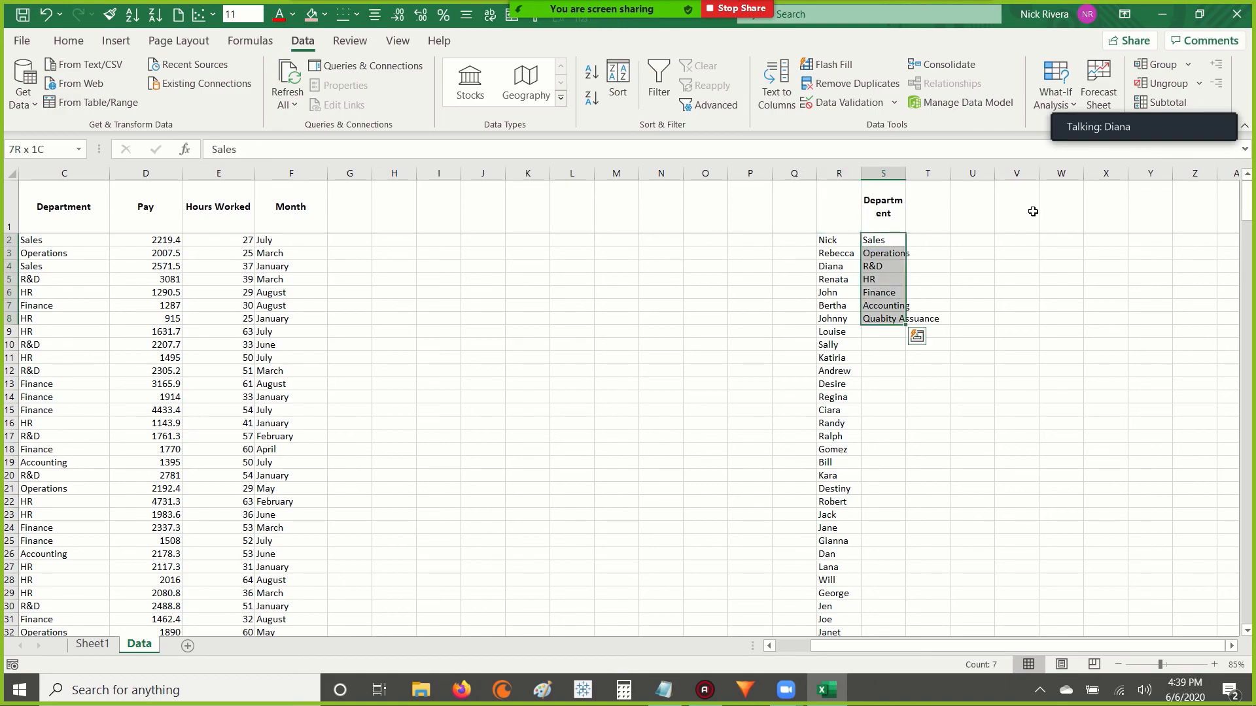
Recheck the extent of the extracted department list from its header in S1 and return to cell A1.
{"action": "key", "text": "Up"}
{"action": "key", "text": "ctrl+Left"}
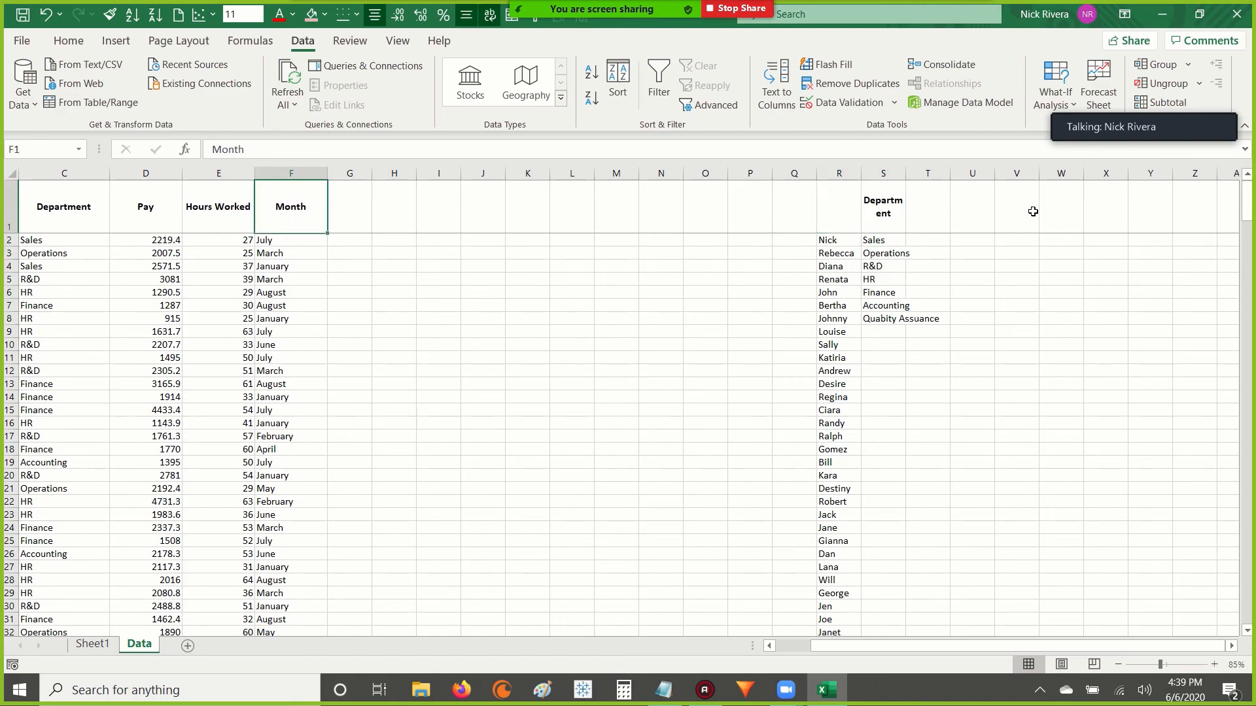
{"action": "key", "text": "Home"}
{"action": "key", "text": "ctrl+Right"}
{"action": "key", "text": "ctrl+Right"}
{"action": "key", "text": "ctrl+shift+Down"}
{"action": "key", "text": "ctrl+Left"}
{"action": "key", "text": "Home"}
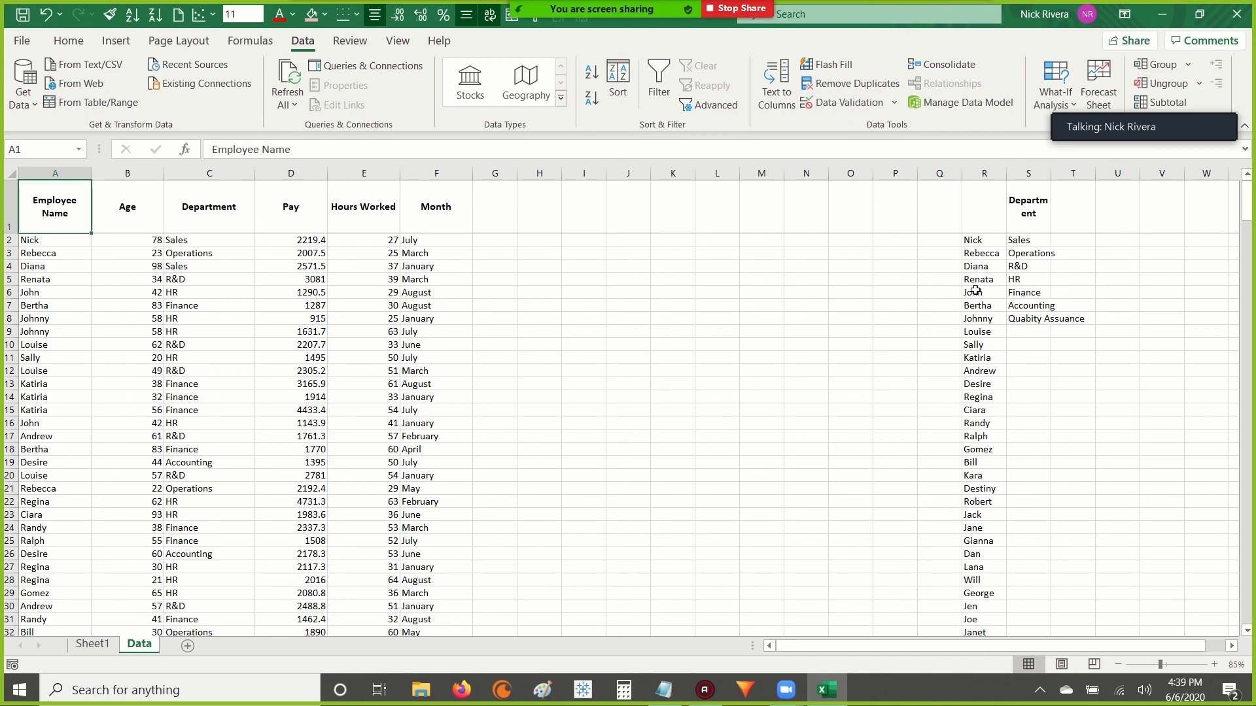
Select the unique employee names R2:R42 to check their count, and return to the beginning of the data.
{"action": "left_click_drag", "start_coordinate": [974, 241], "coordinate": [981, 568]}
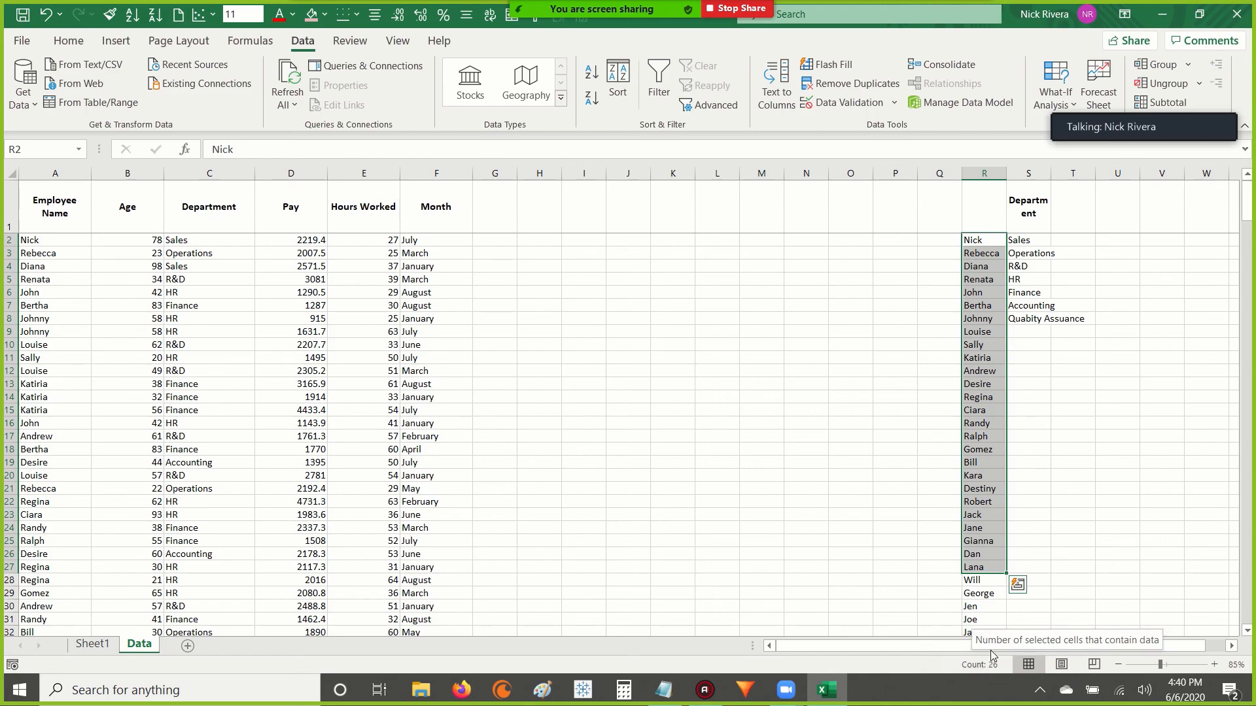
{"action": "left_click_drag", "start_coordinate": [982, 240], "coordinate": [974, 667]}
{"action": "left_click_drag", "start_coordinate": [980, 633], "coordinate": [974, 664]}
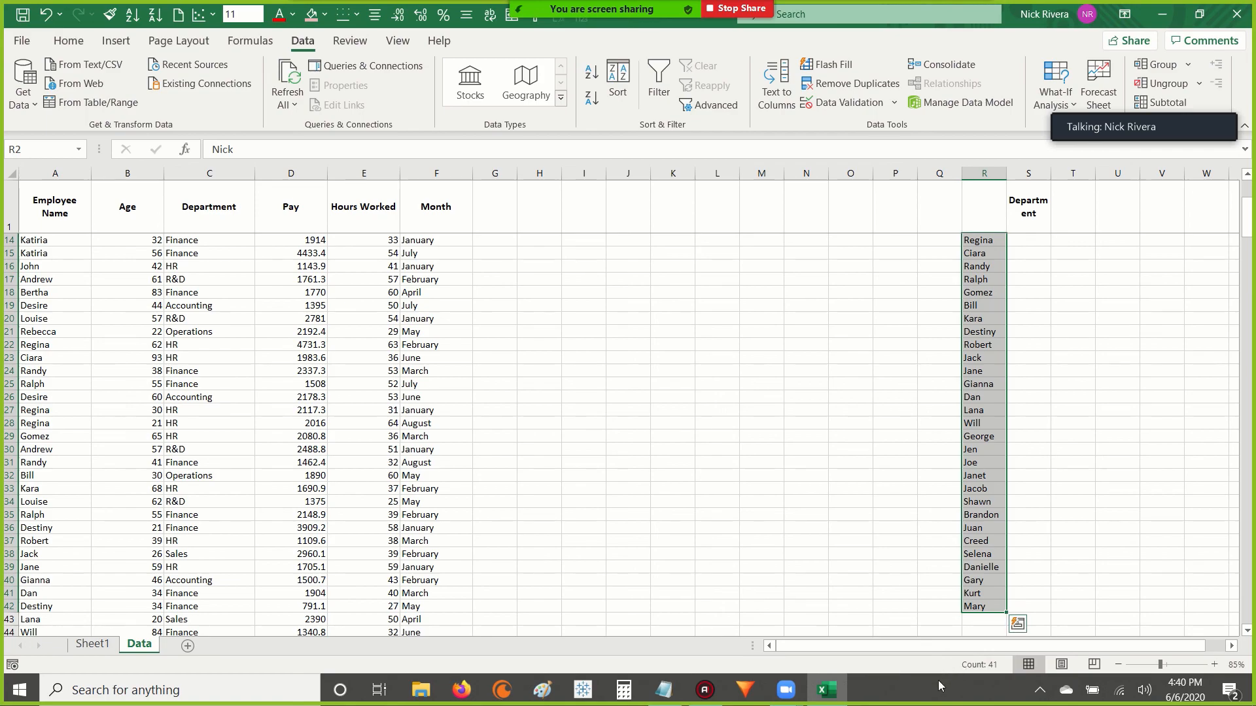
{"action": "left_click", "coordinate": [1072, 463]}
{"action": "scroll", "coordinate": [1068, 468], "scroll_direction": "up", "scroll_amount": 4}
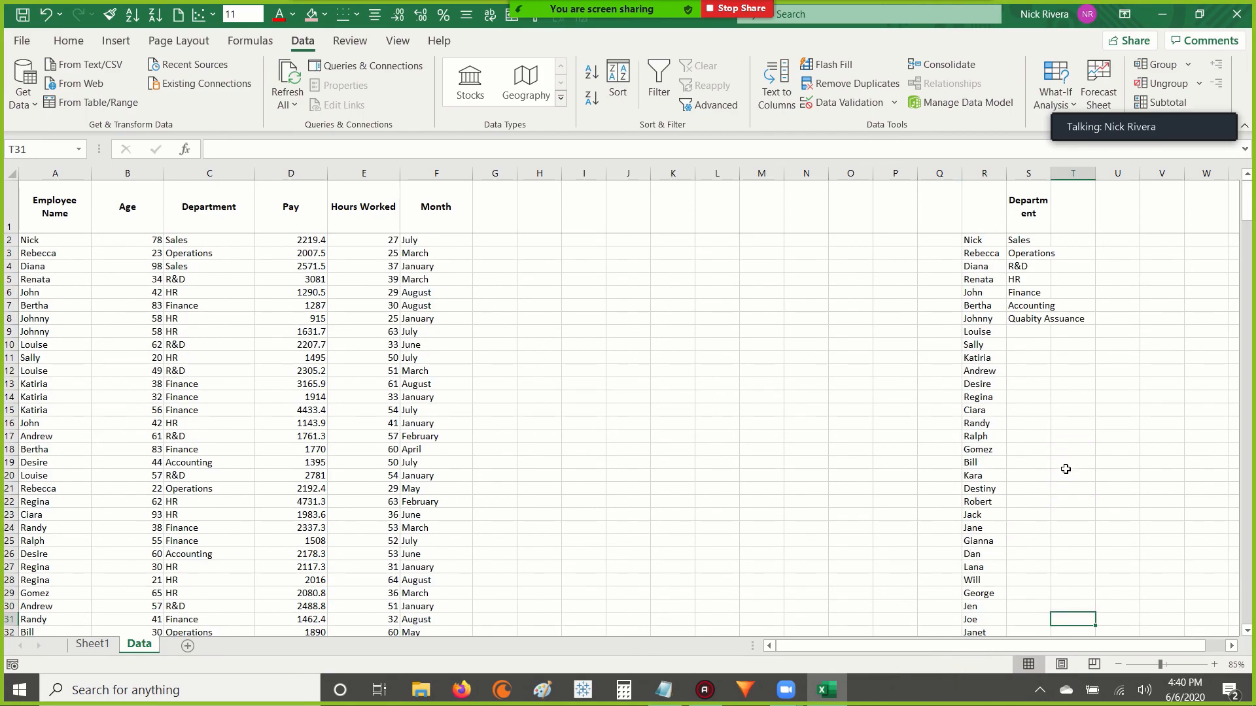
Stop sharing the screen and return to the Zoom meeting window.
{"action": "left_click", "coordinate": [736, 8]}
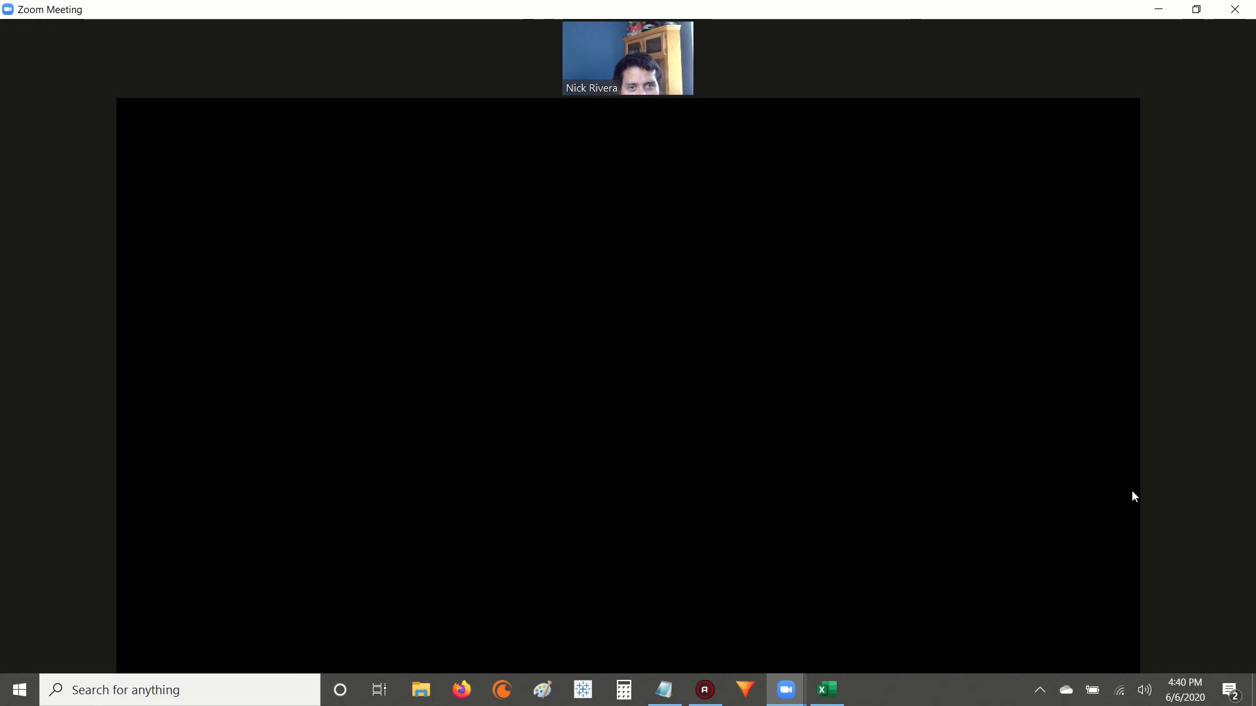
{"action": "mouse_move", "coordinate": [1151, 303]}
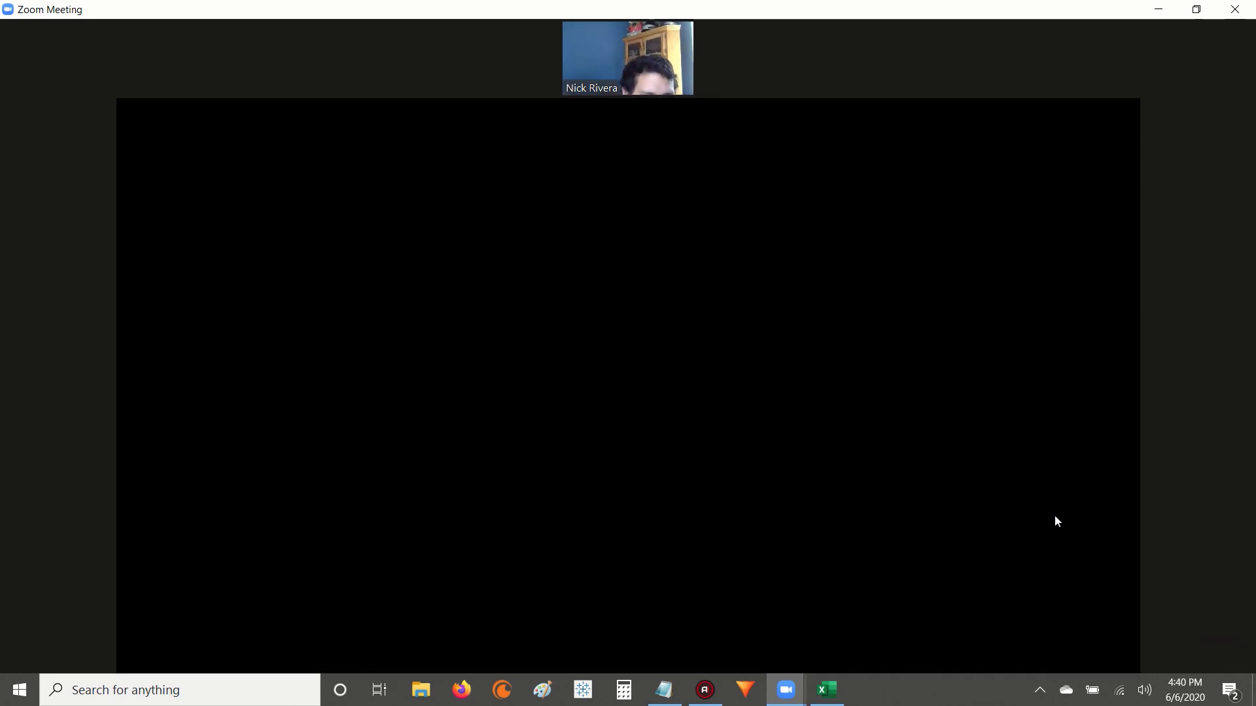
{"action": "mouse_move", "coordinate": [1093, 471]}
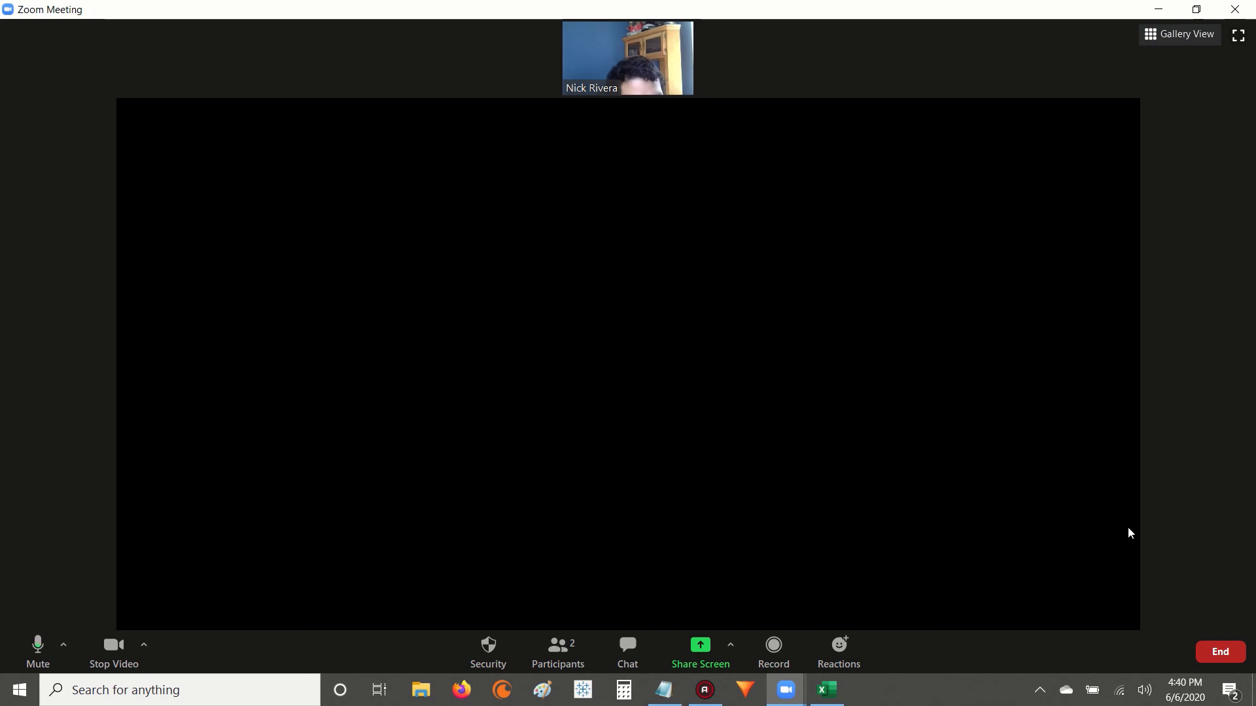